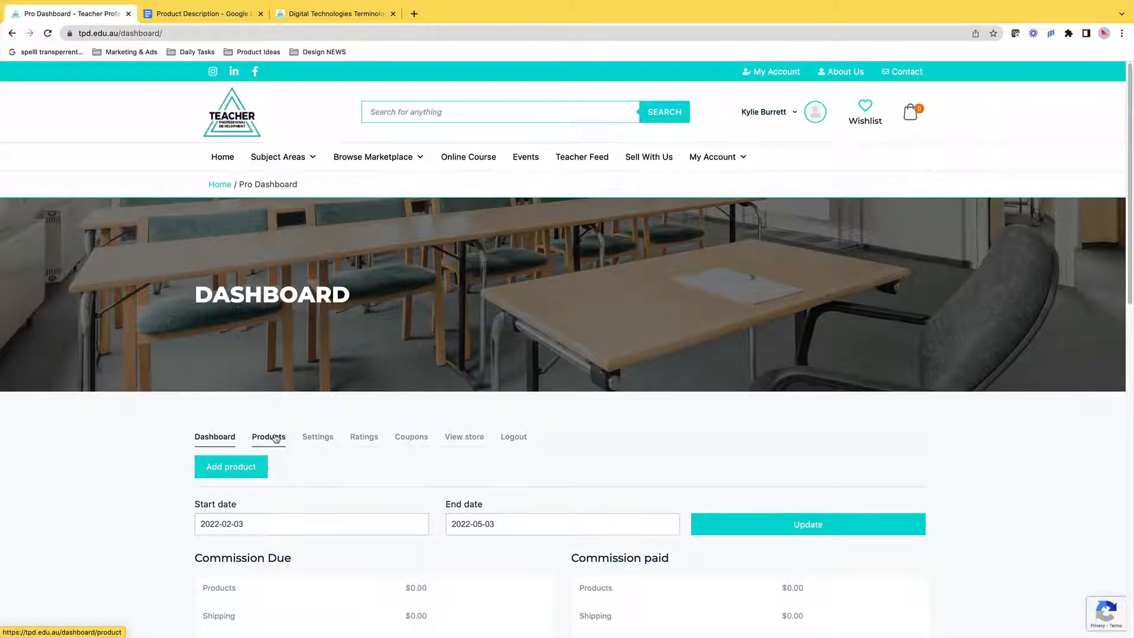
- Start adding a new product from the dashboard's product list
click(276, 438)
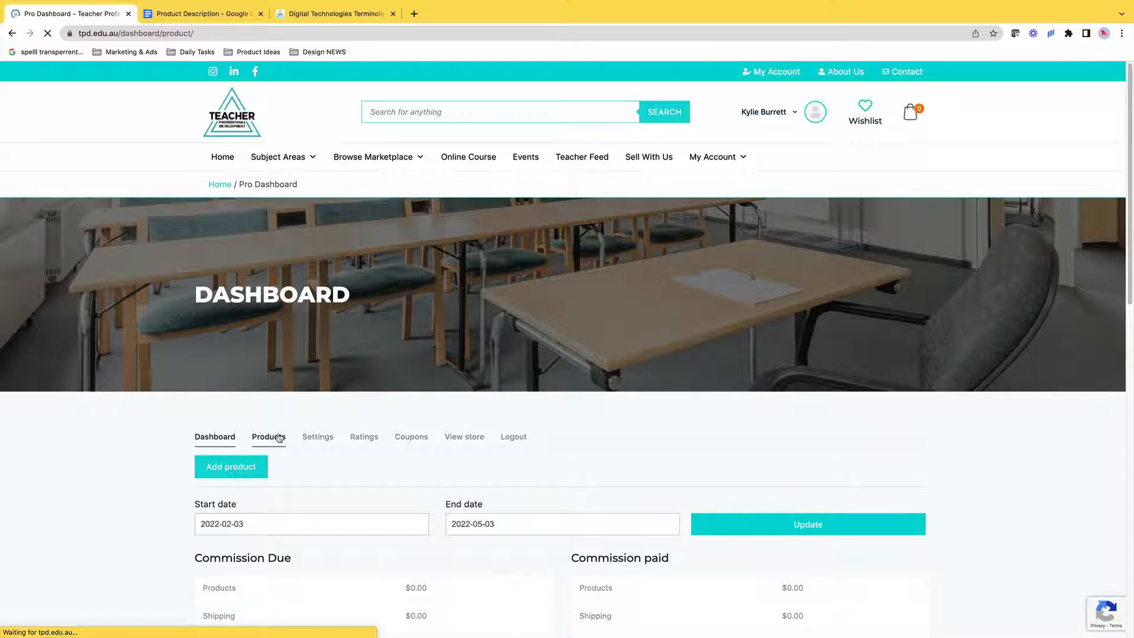
scroll(379, 497, down, 1)
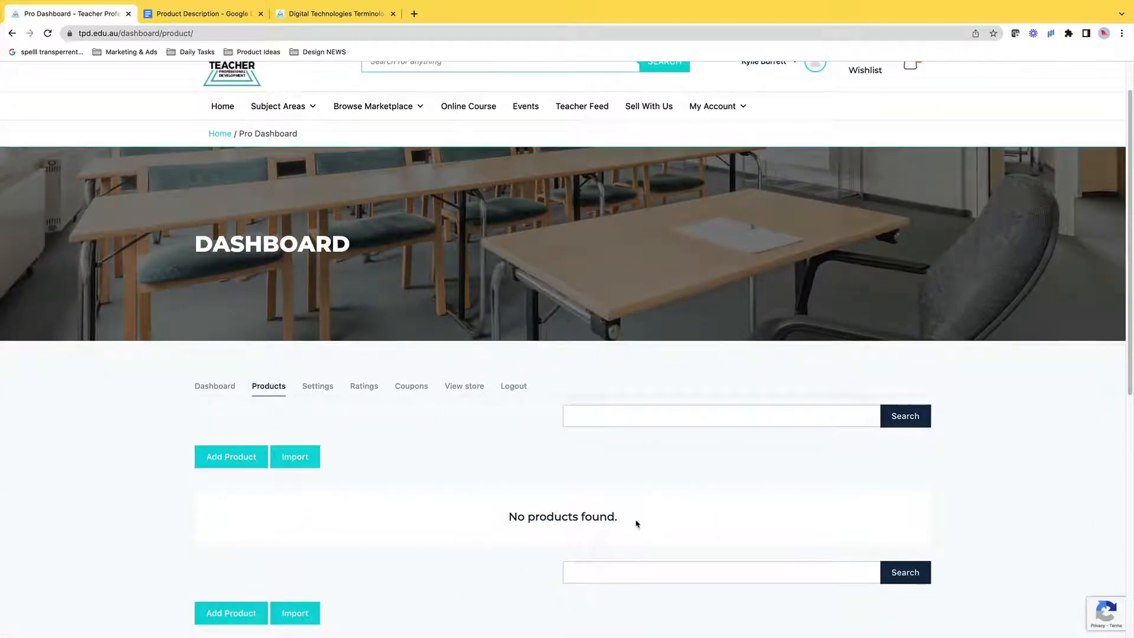
scroll(636, 512, up, 1)
scroll(636, 512, up, 1)
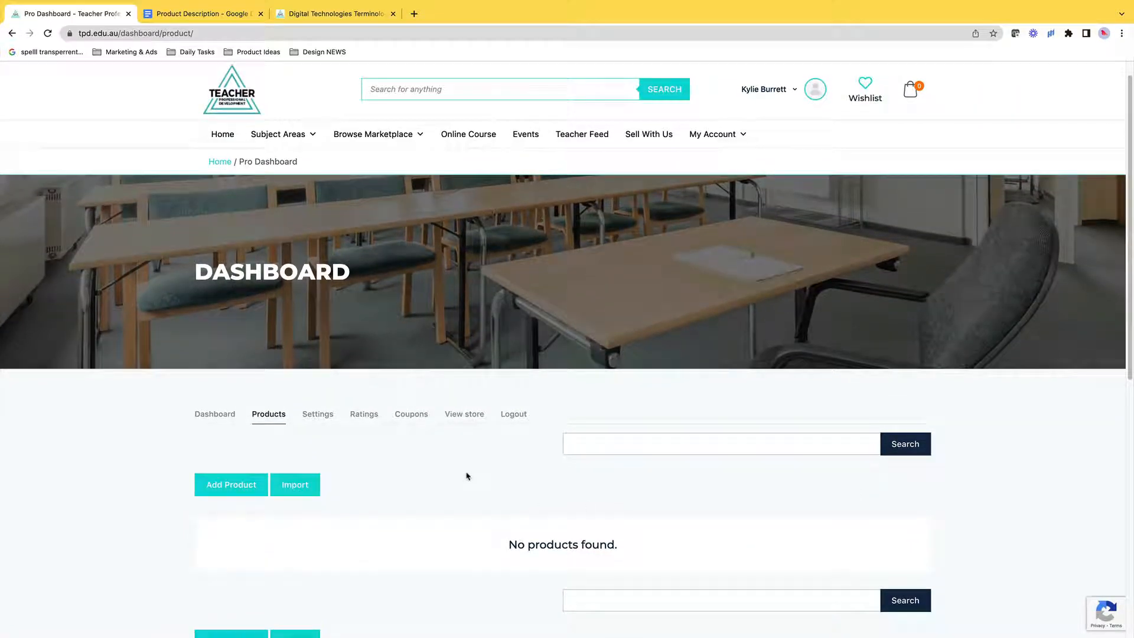
click(231, 486)
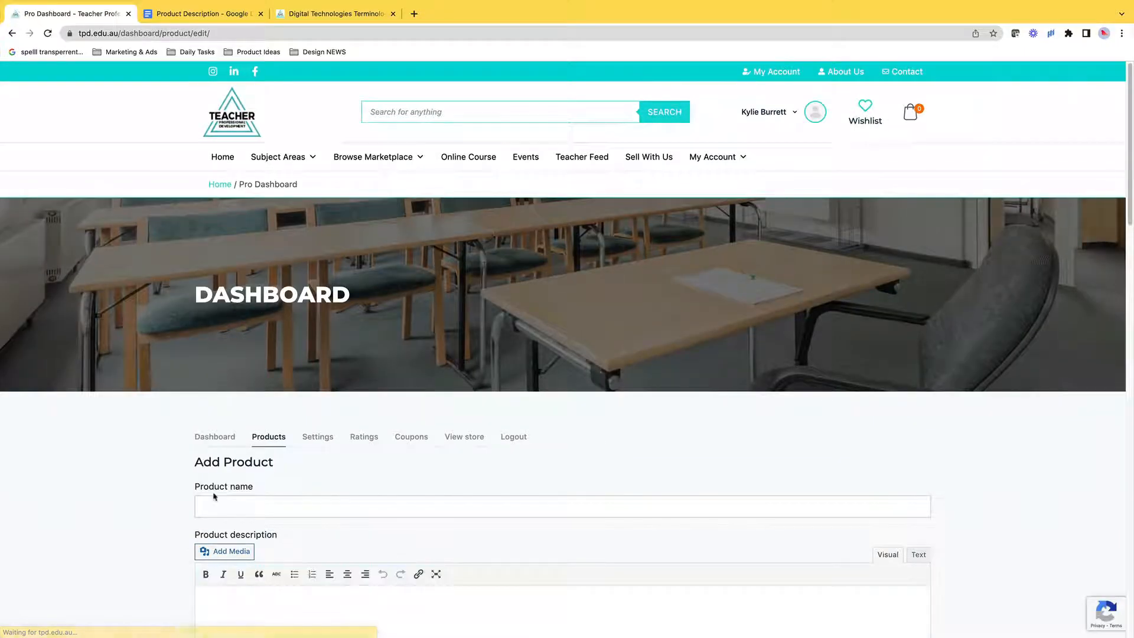
- Review the blank Add Product form, from the name and descriptions through categories, tags and images to product type, pricing and dimensions
scroll(284, 495, down, 3)
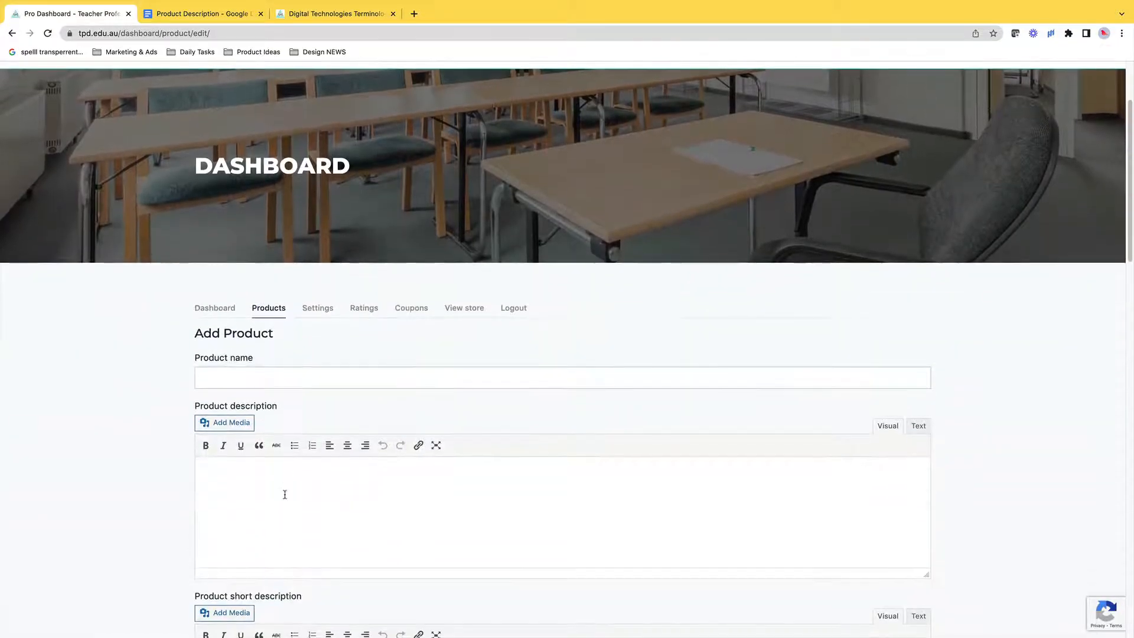
scroll(284, 494, down, 3)
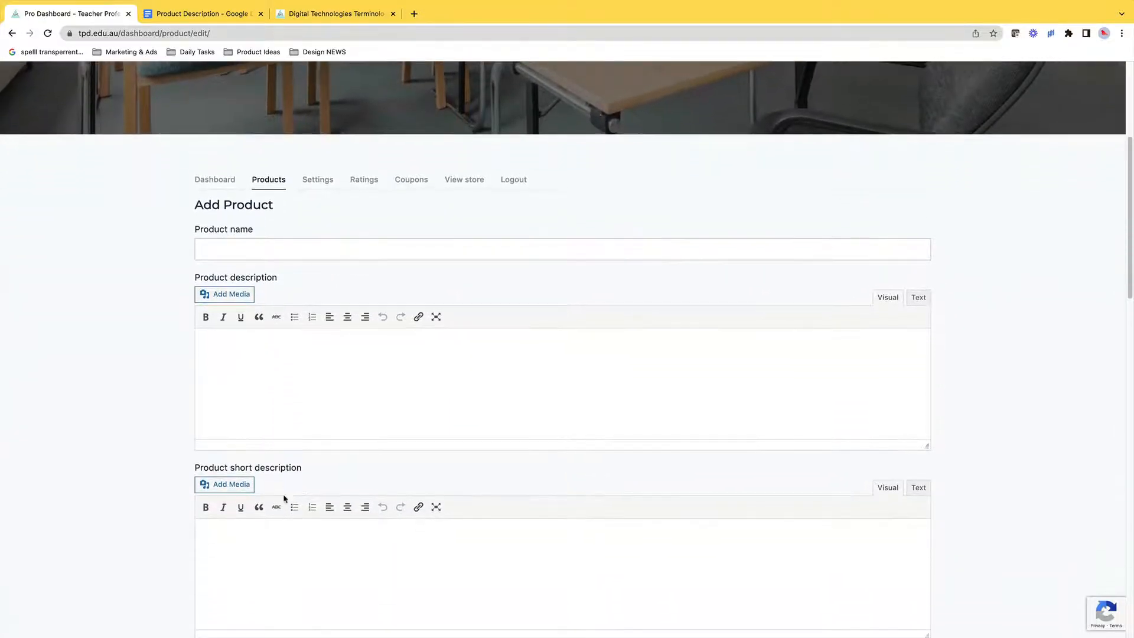
scroll(303, 483, down, 3)
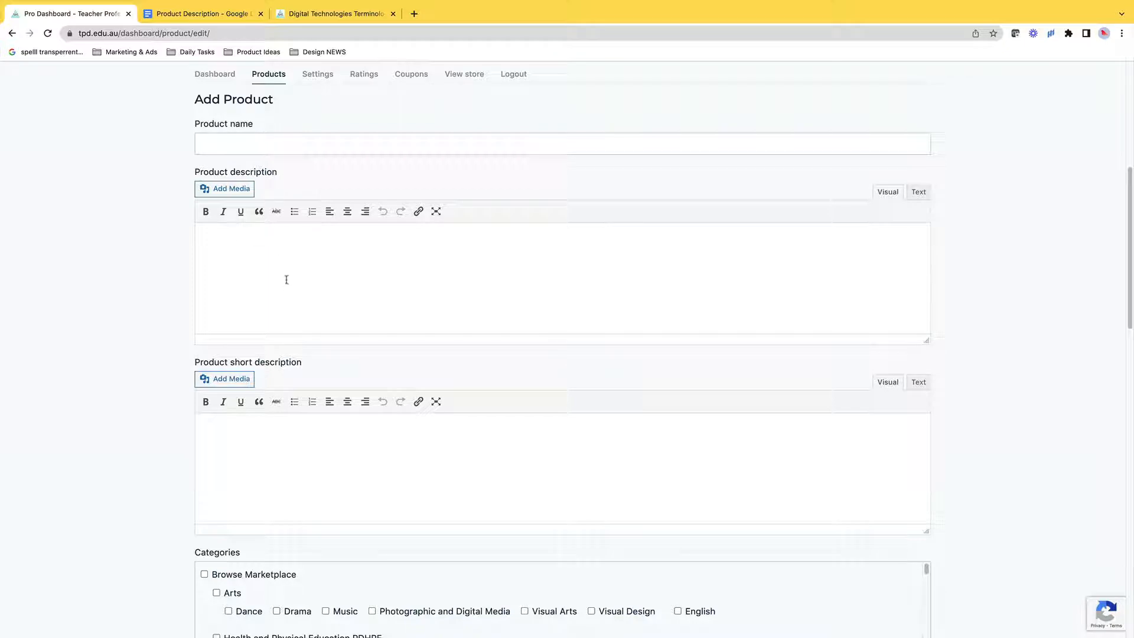
scroll(254, 396, down, 4)
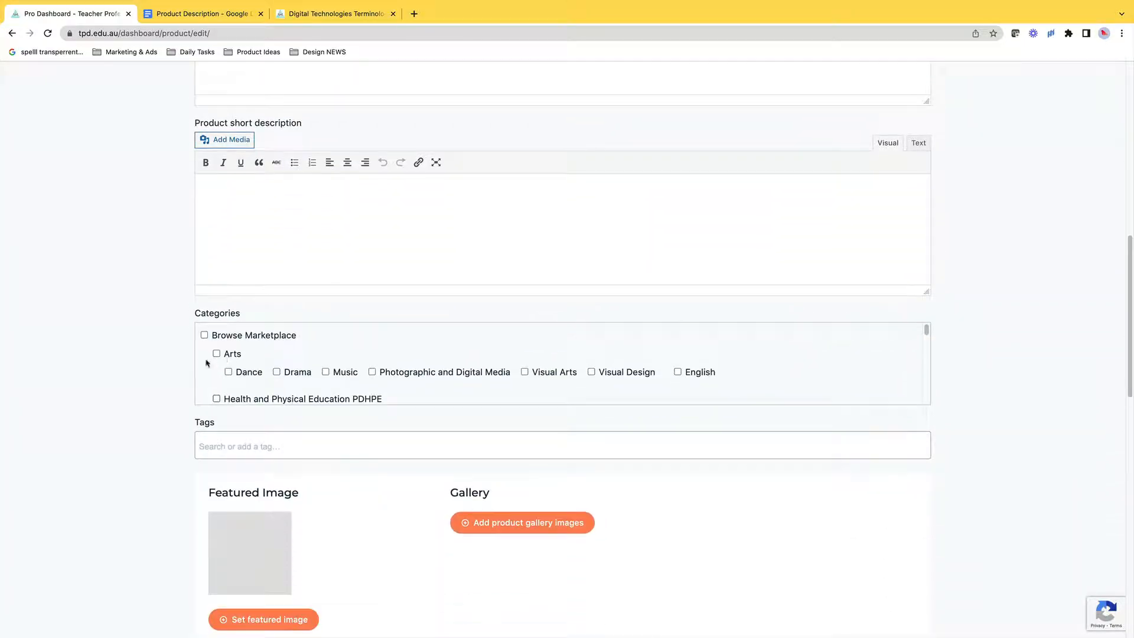
scroll(348, 366, down, 3)
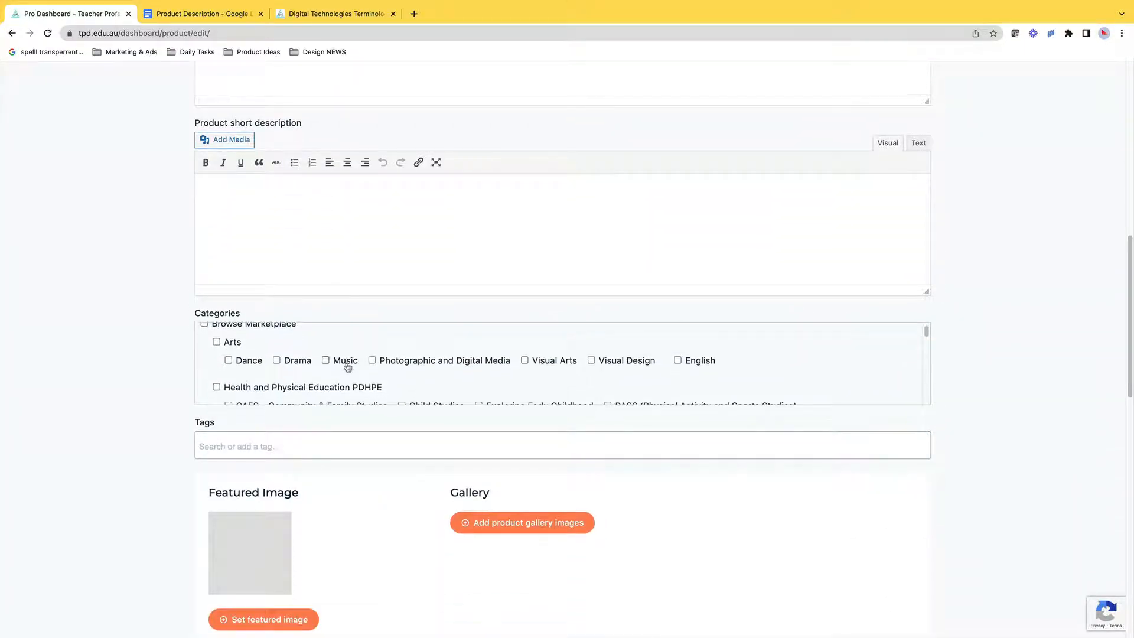
scroll(345, 369, down, 2)
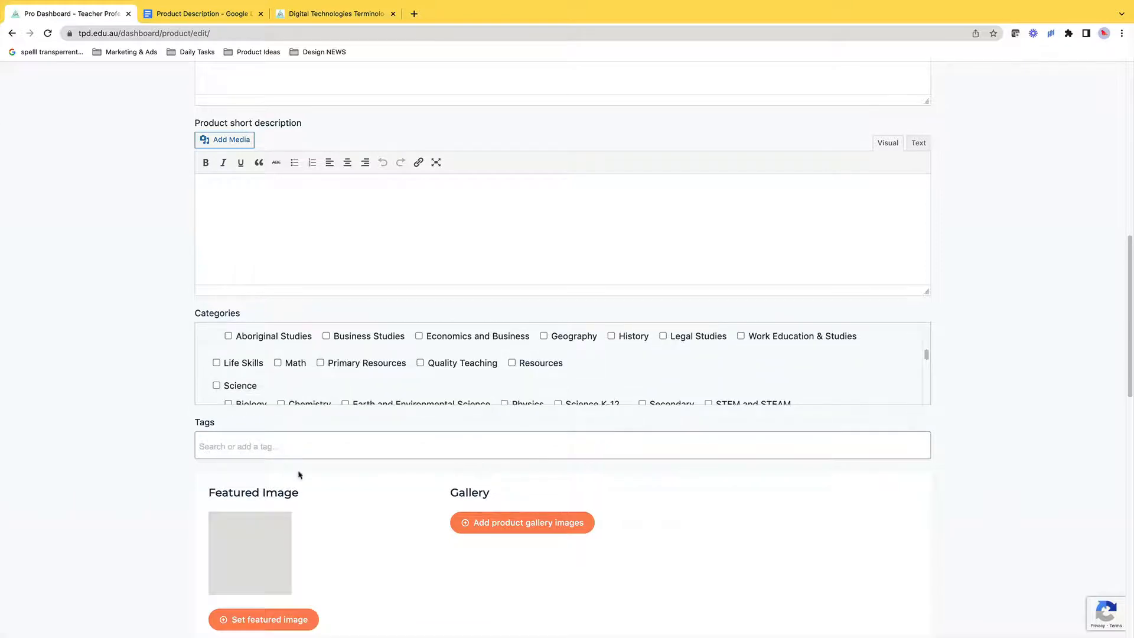
scroll(299, 470, down, 3)
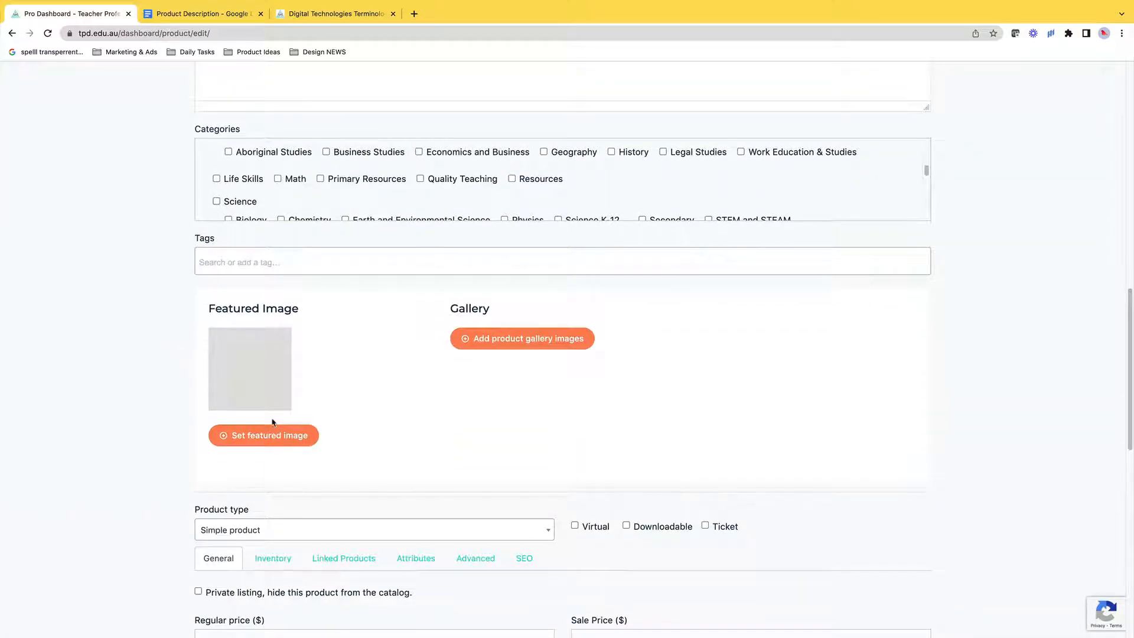
scroll(275, 424, down, 1)
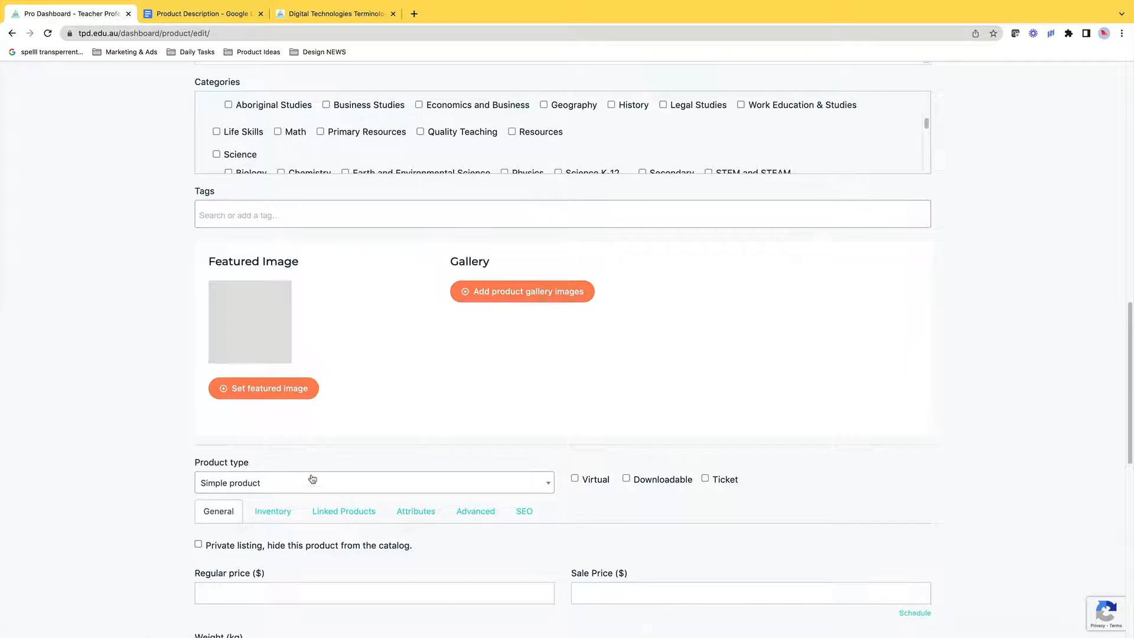
scroll(311, 477, down, 2)
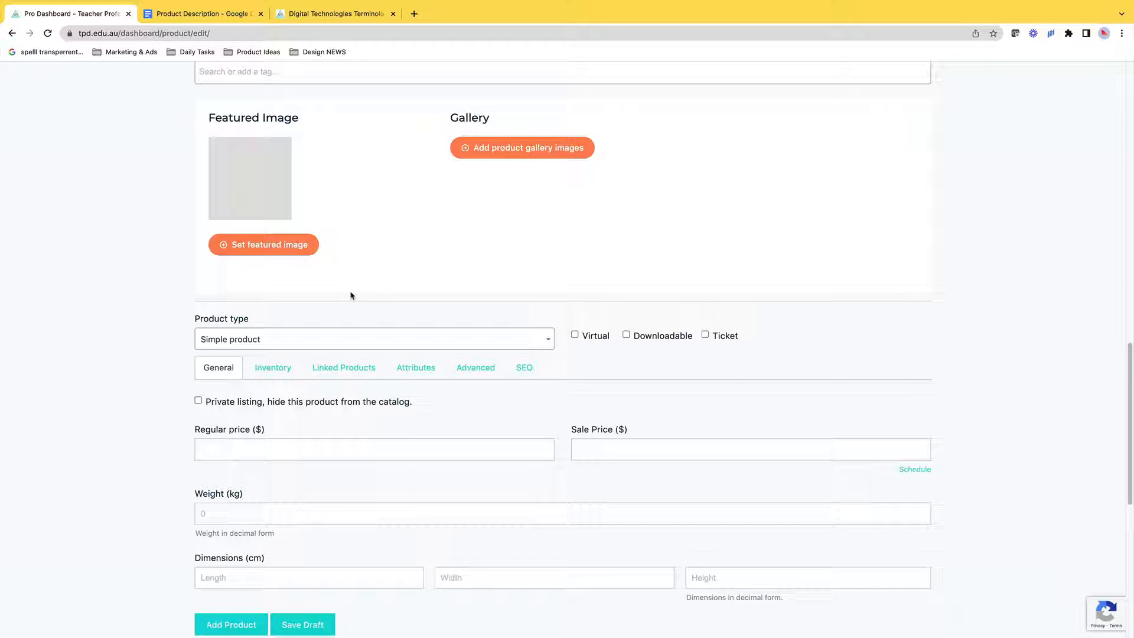
- Examine the published Digital Technologies Terminology Pack listing as an example, including its images, price, attributes, tag and full description
click(346, 17)
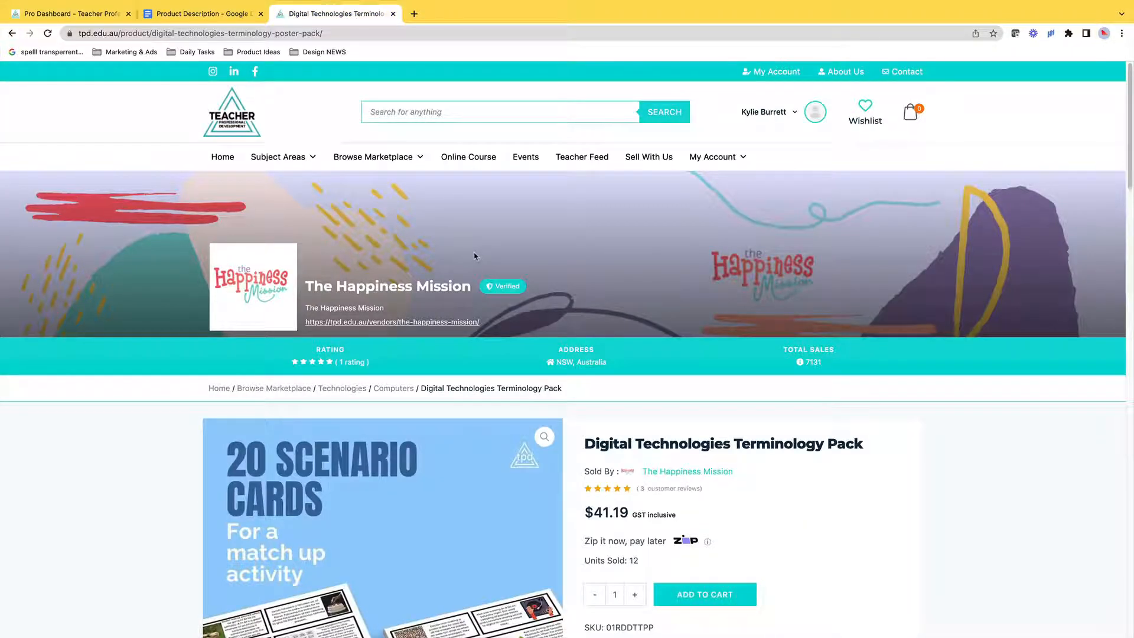
scroll(476, 256, down, 2)
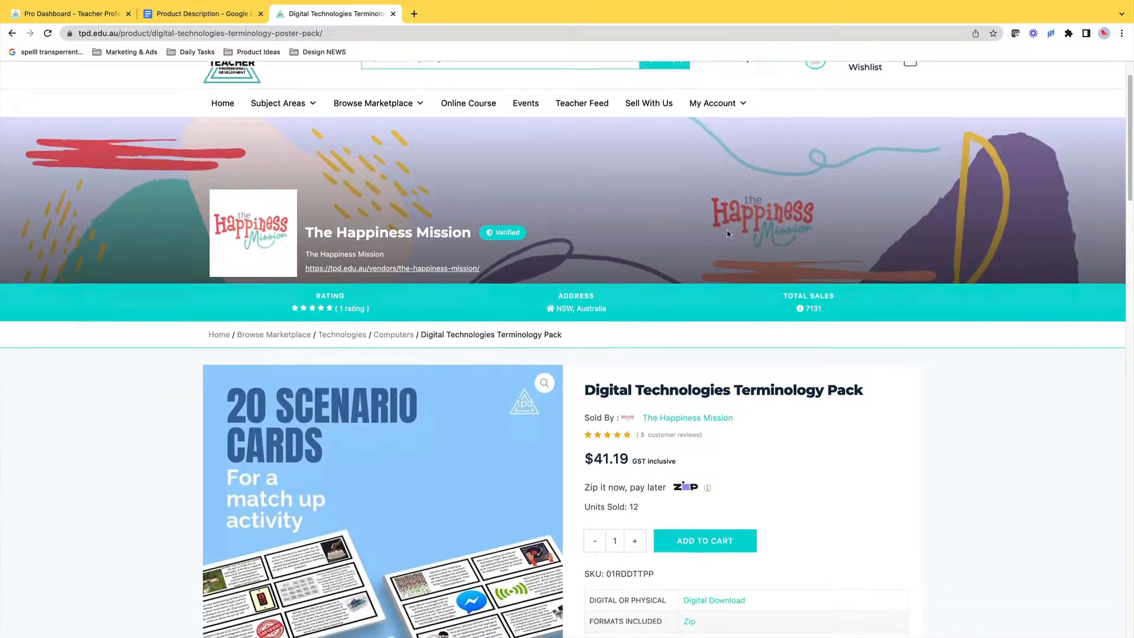
scroll(829, 370, down, 2)
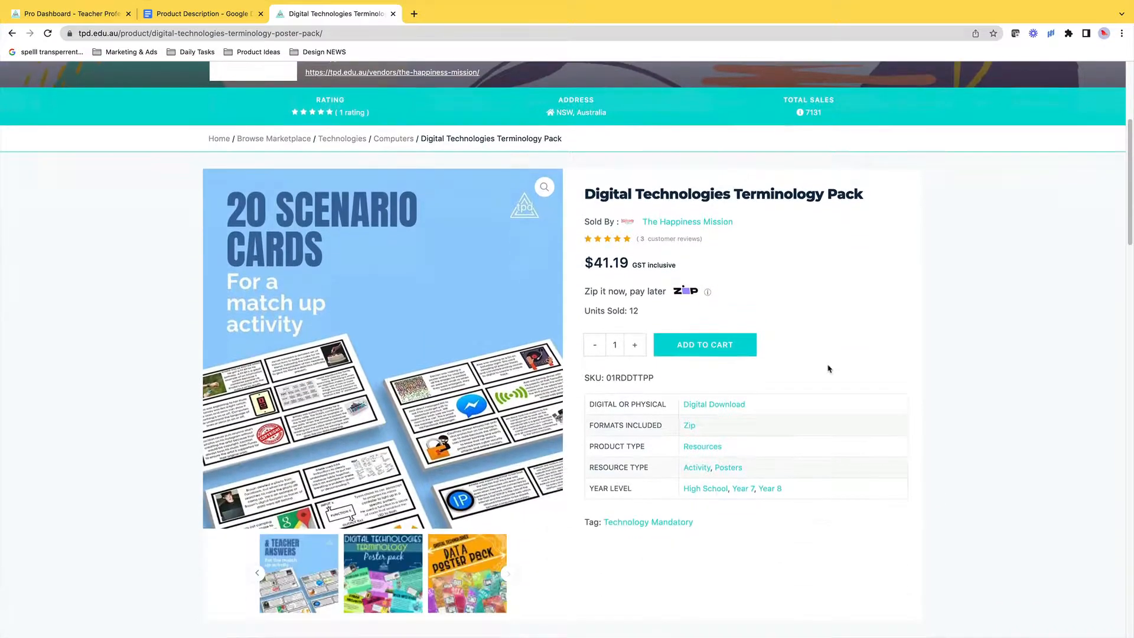
scroll(743, 267, down, 1)
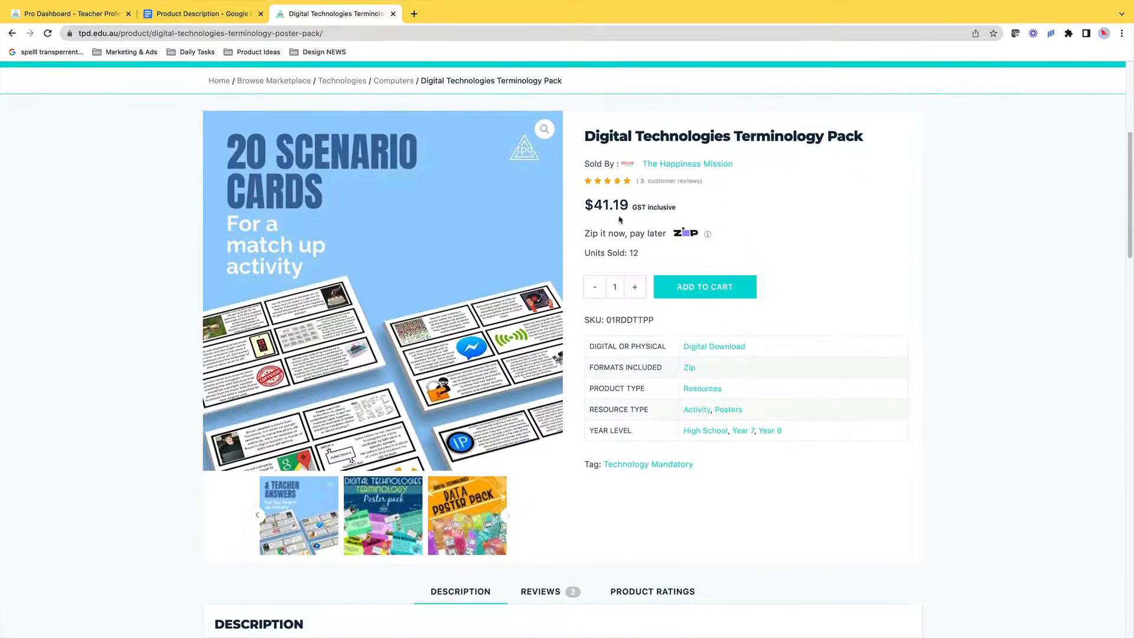
scroll(780, 292, down, 1)
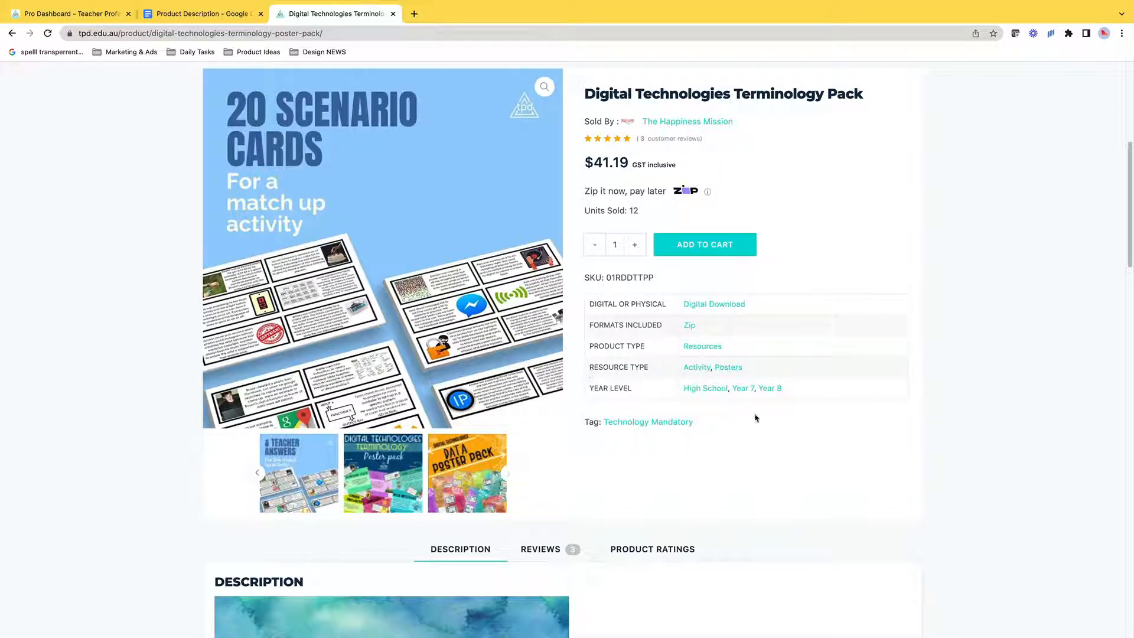
scroll(754, 417, down, 2)
scroll(754, 416, down, 6)
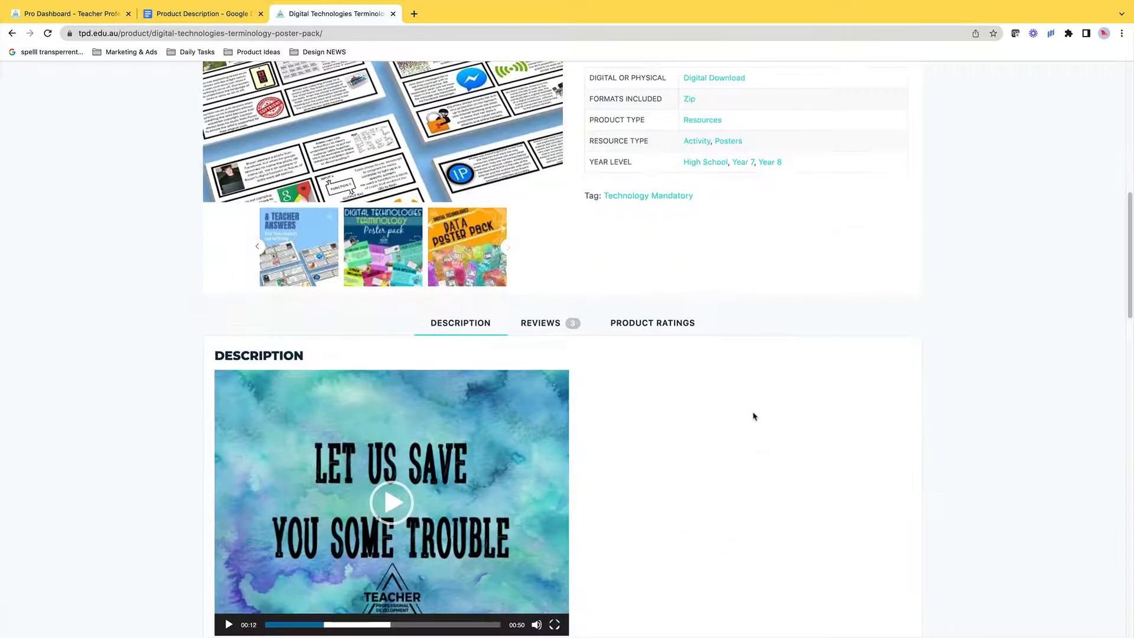
scroll(750, 414, down, 2)
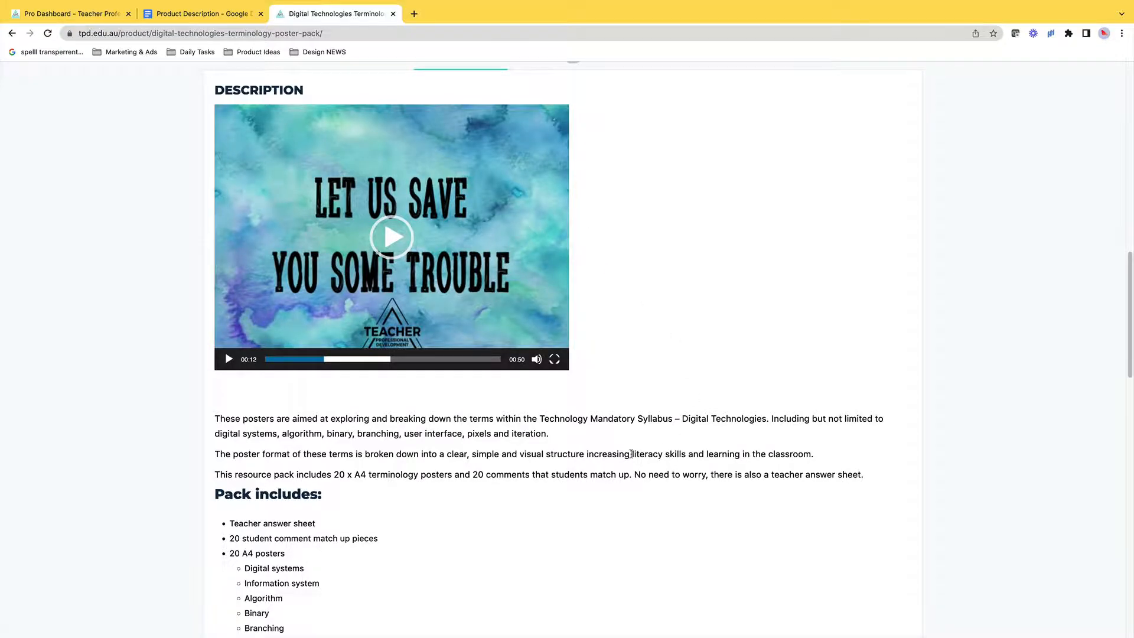
scroll(612, 459, down, 4)
scroll(612, 459, down, 3)
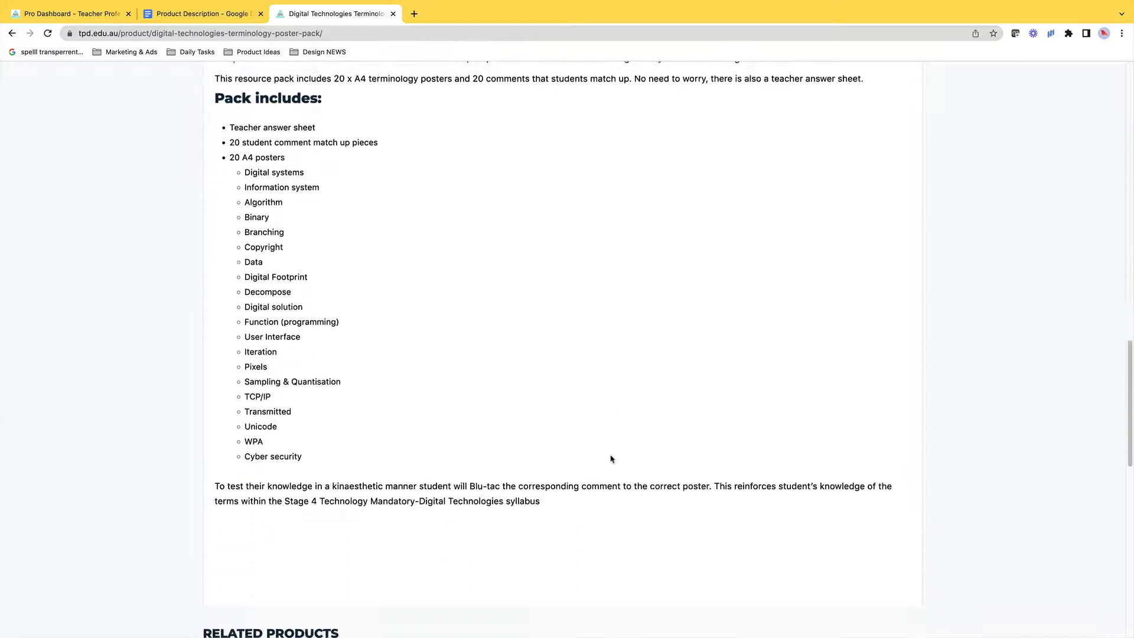
scroll(610, 458, up, 7)
scroll(609, 455, up, 10)
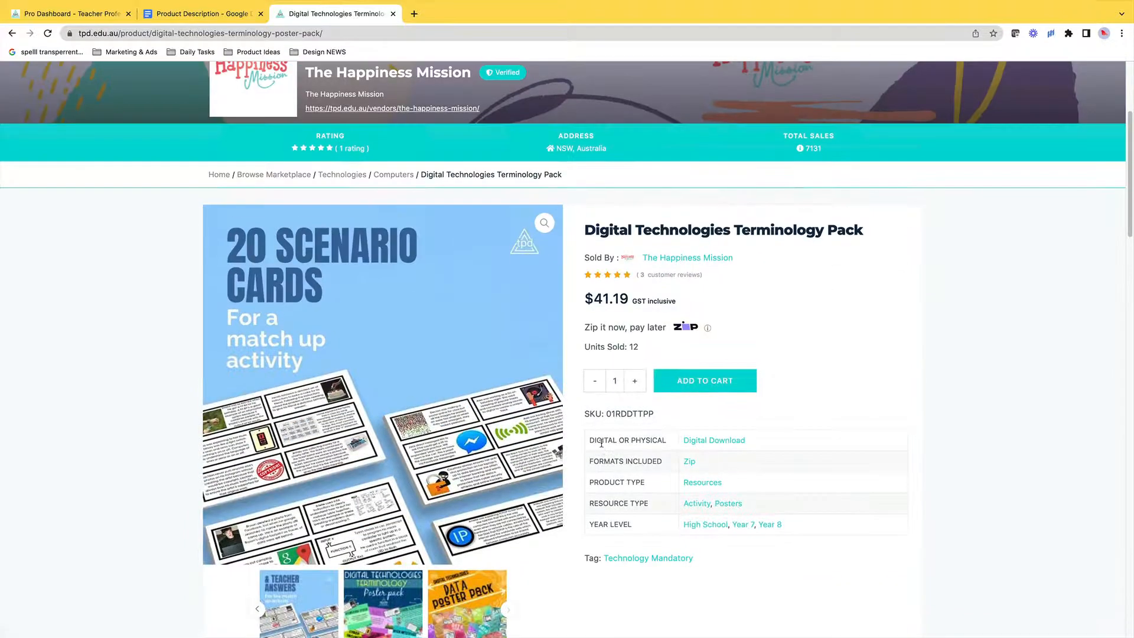
scroll(662, 413, up, 2)
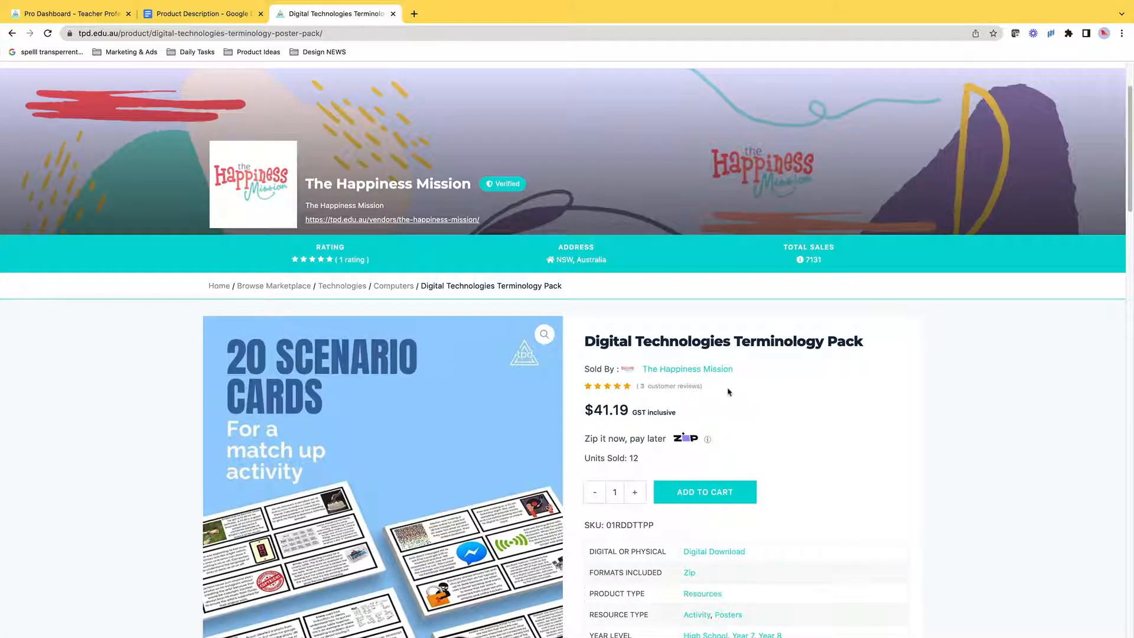
- Check the prepared Product Description document and name the new product "STEM Challenge - Bot in a Box" in the Add Product form
click(77, 16)
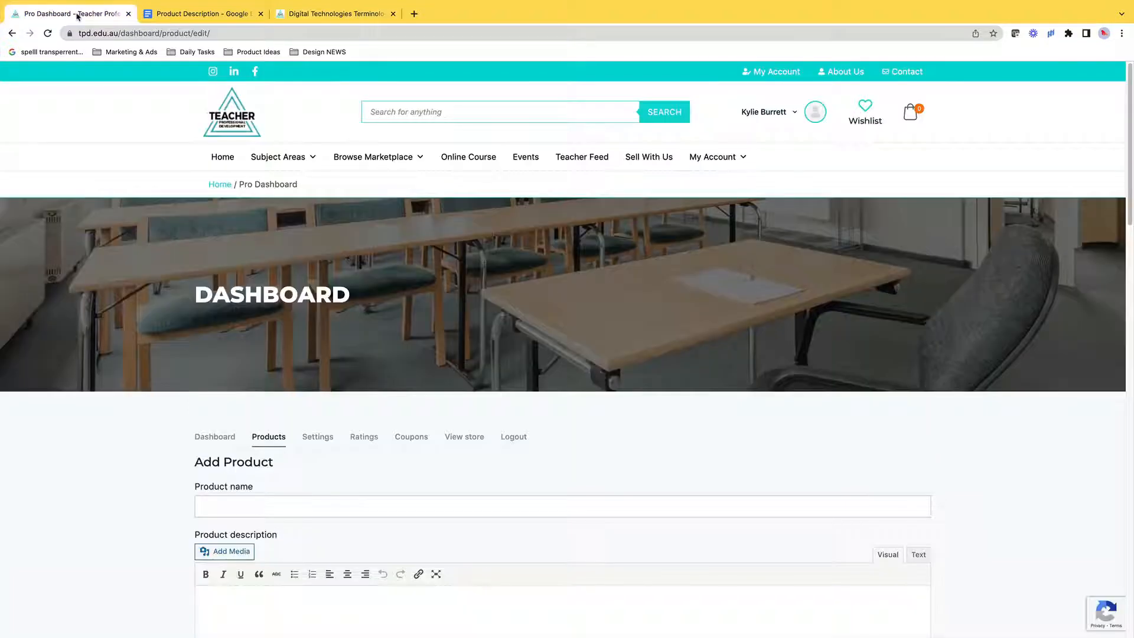
scroll(428, 397, down, 2)
scroll(428, 399, down, 1)
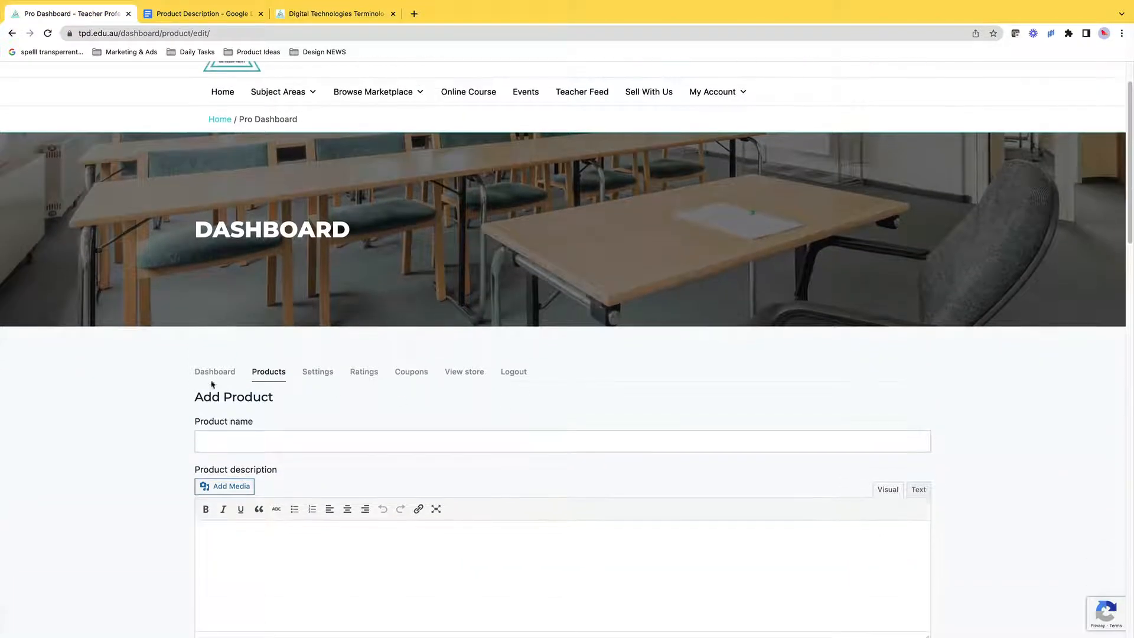
scroll(405, 456, down, 3)
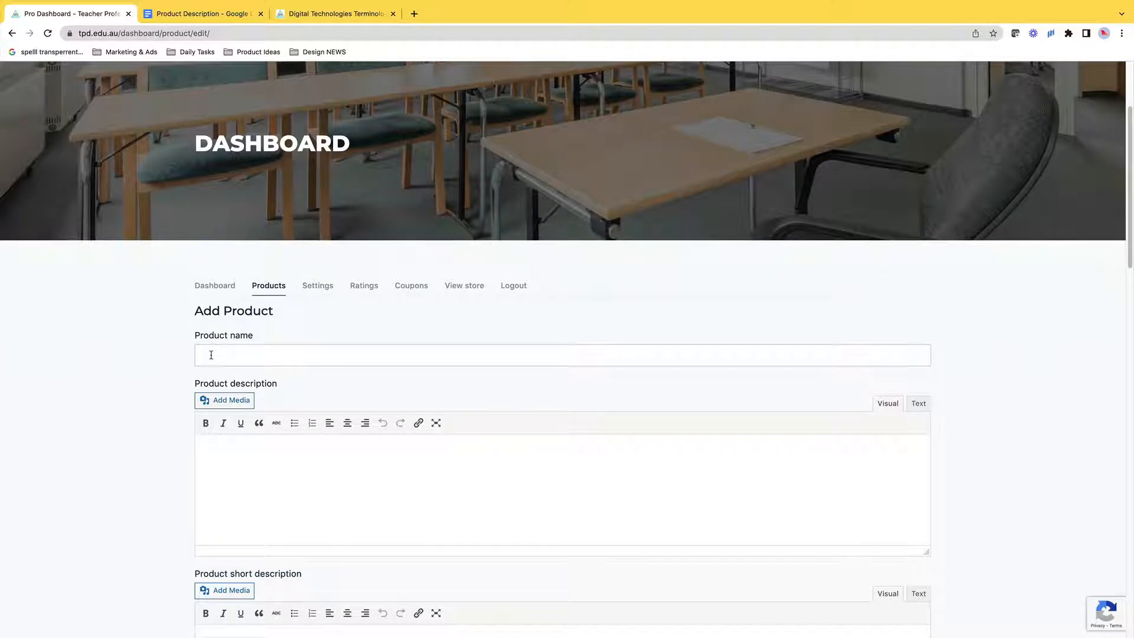
click(199, 14)
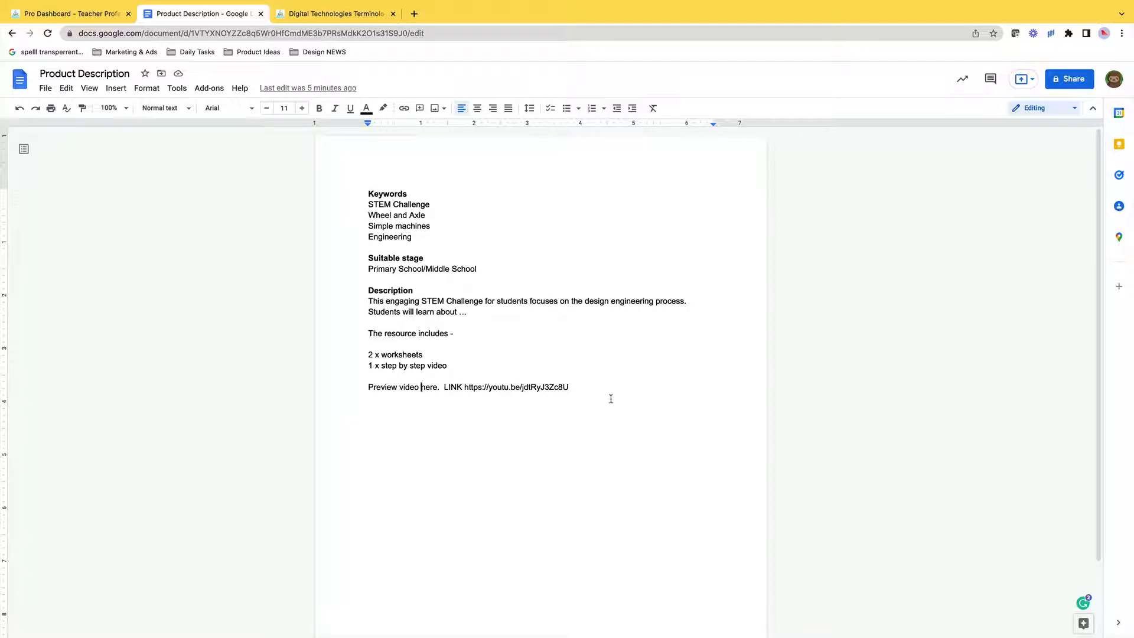
click(89, 13)
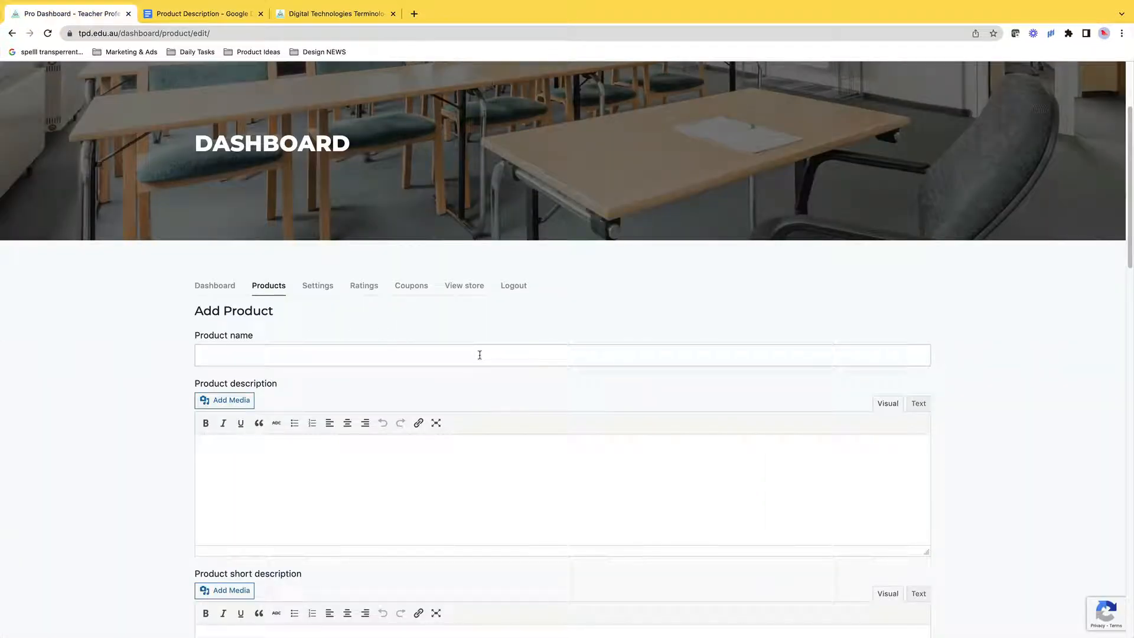
click(220, 356)
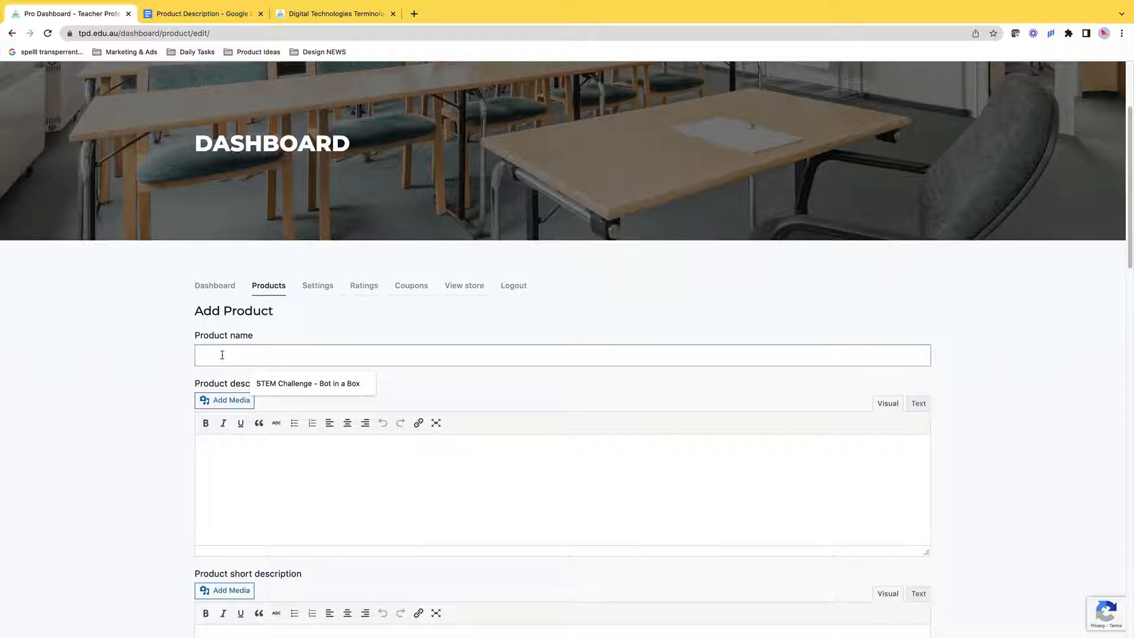
click(272, 384)
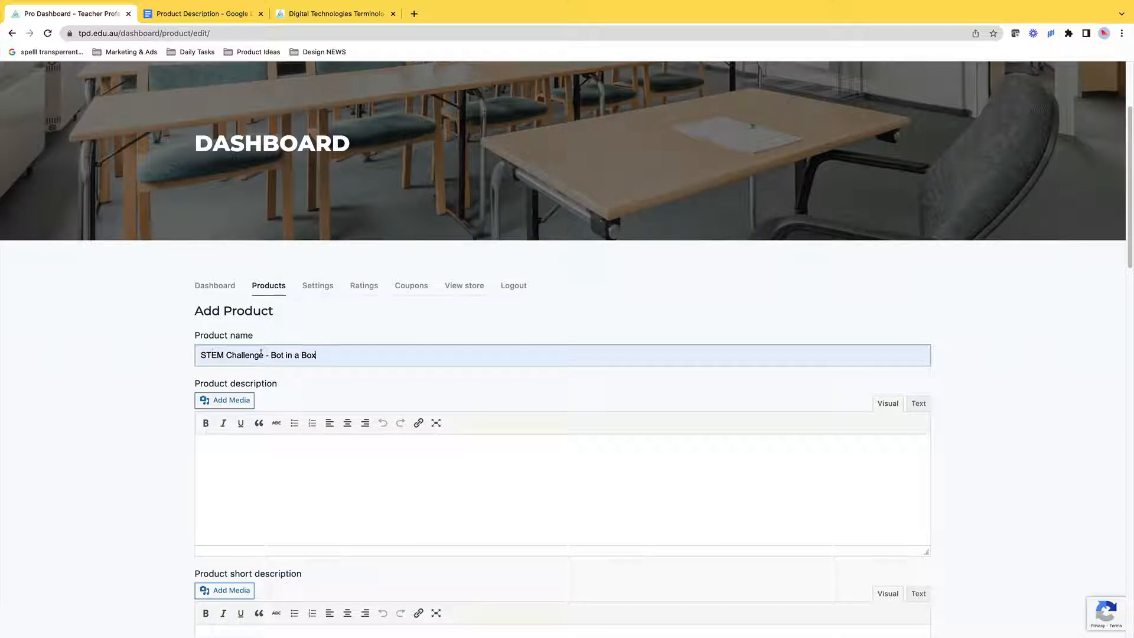
- Copy the text under Description in the Google Docs document, including the preview video link, into the new product's description
click(205, 448)
click(202, 15)
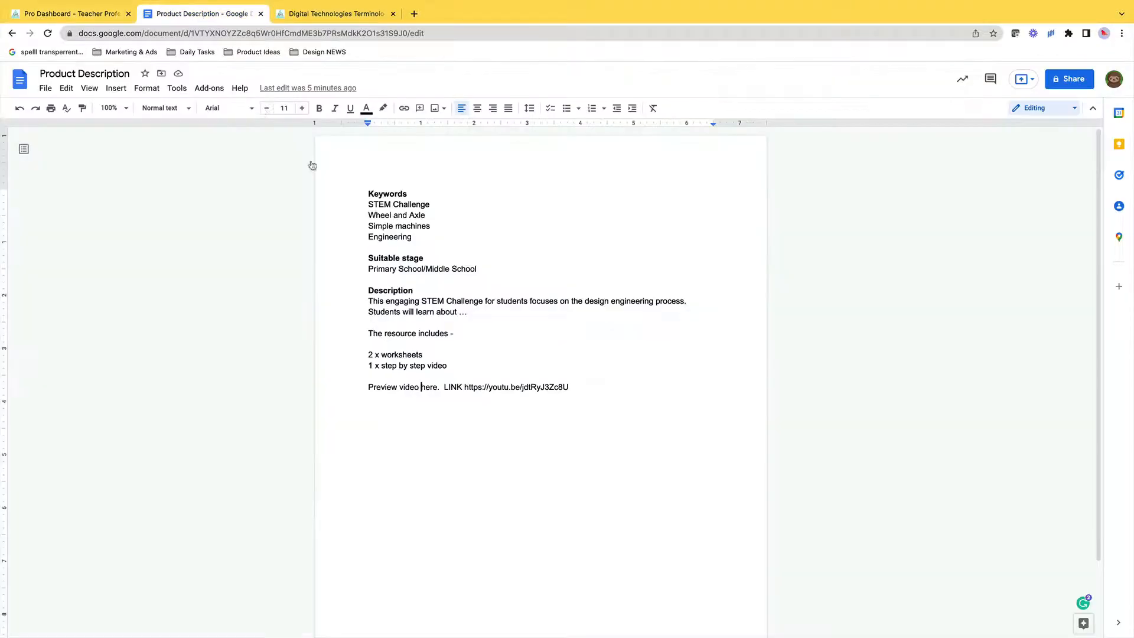
drag(368, 303, 606, 388)
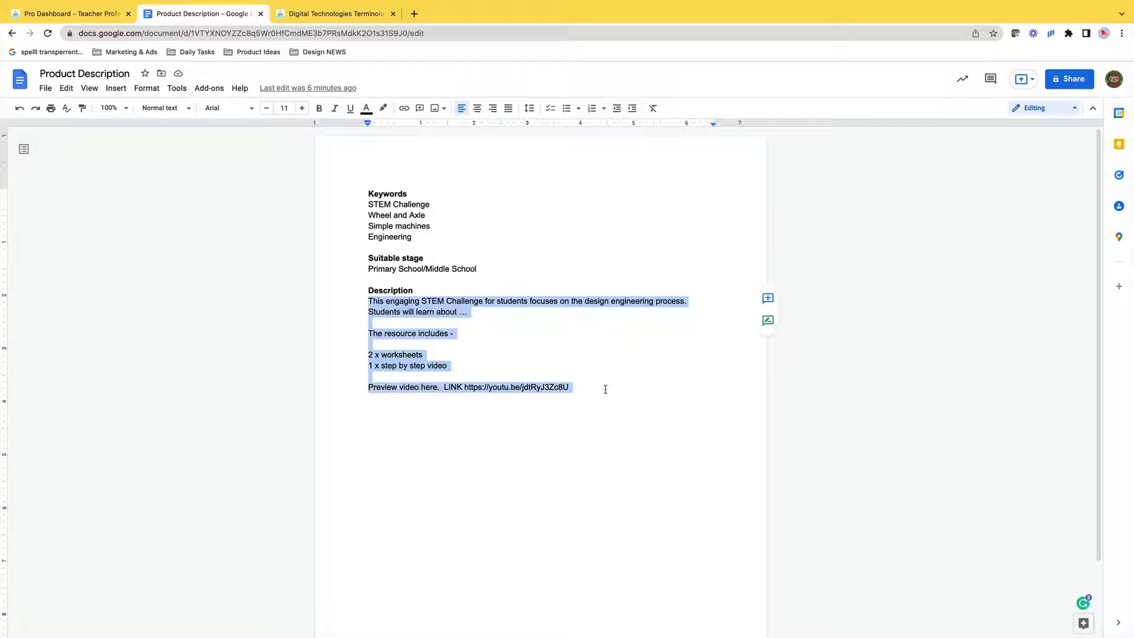
right_click(410, 311)
click(426, 339)
click(86, 13)
right_click(216, 455)
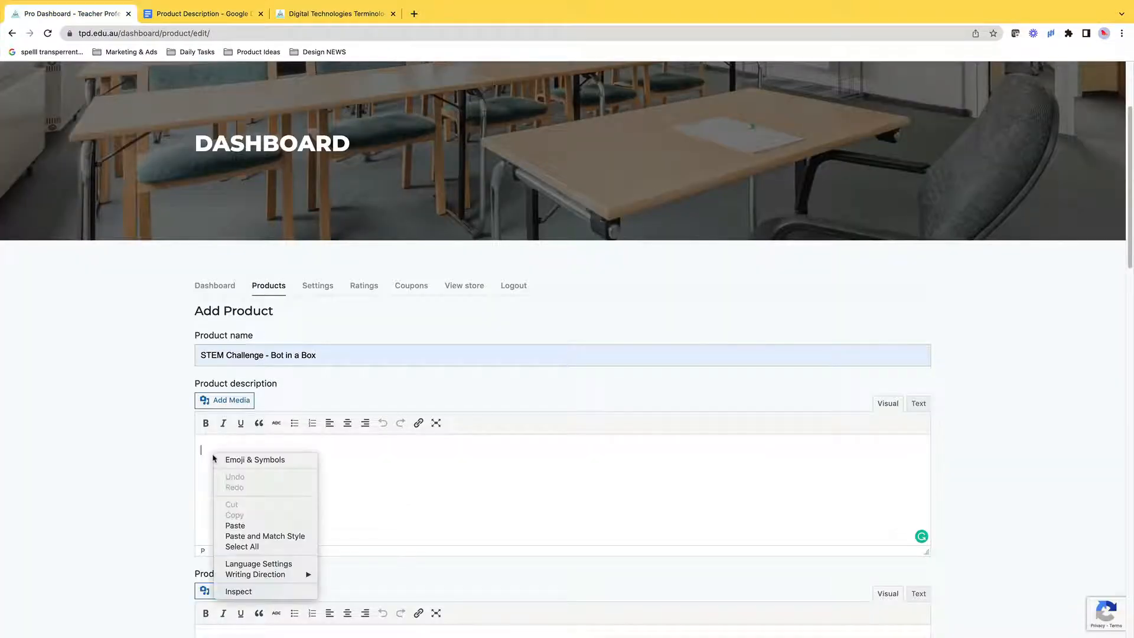
click(246, 526)
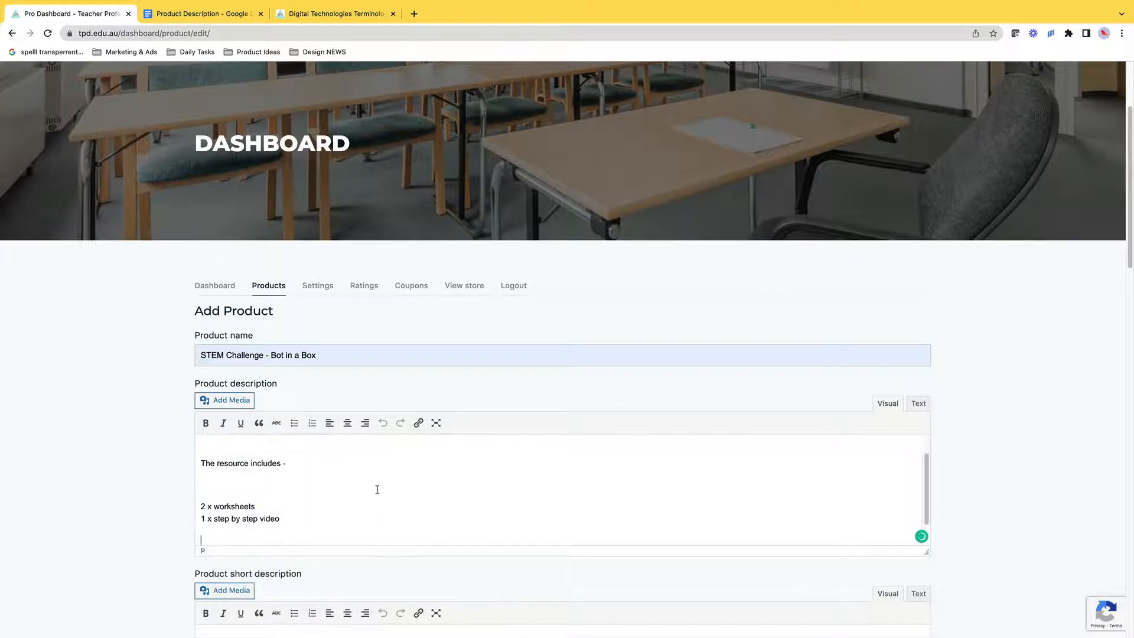
scroll(369, 489, up, 2)
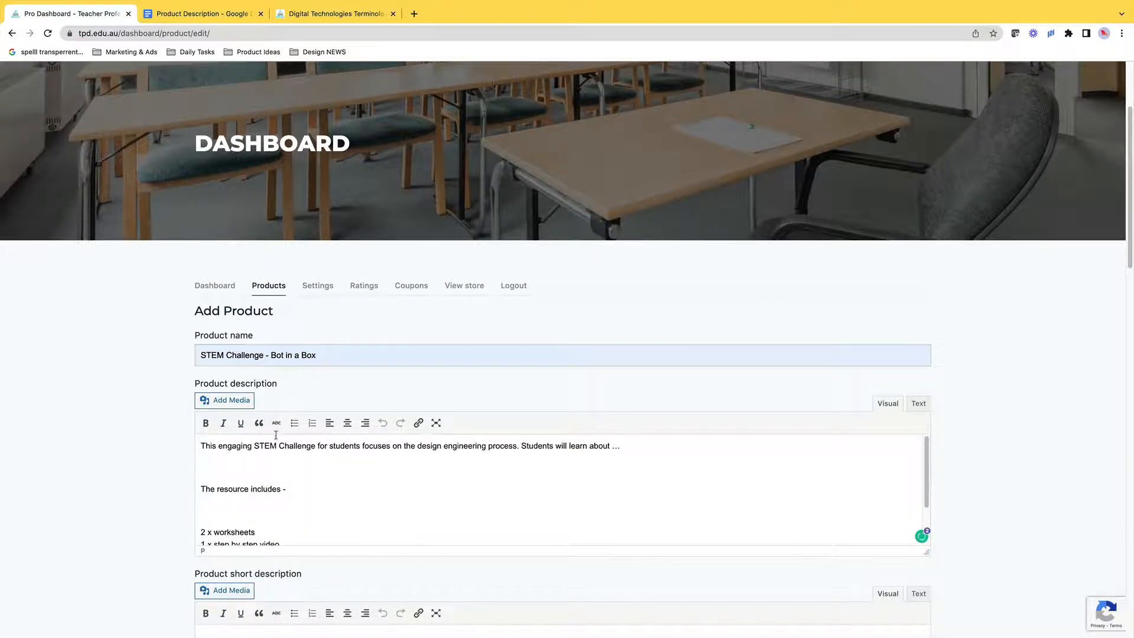
- Cut the YouTube URL following "Preview video here. LINK" from the end of the product description
scroll(325, 511, up, 2)
scroll(343, 559, down, 3)
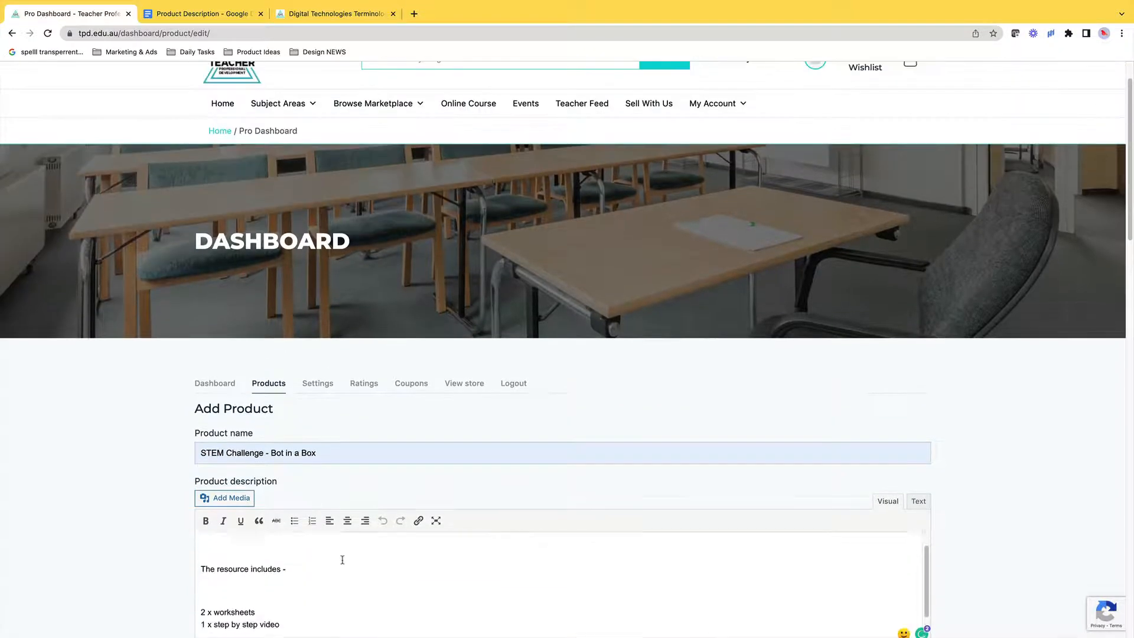
click(478, 594)
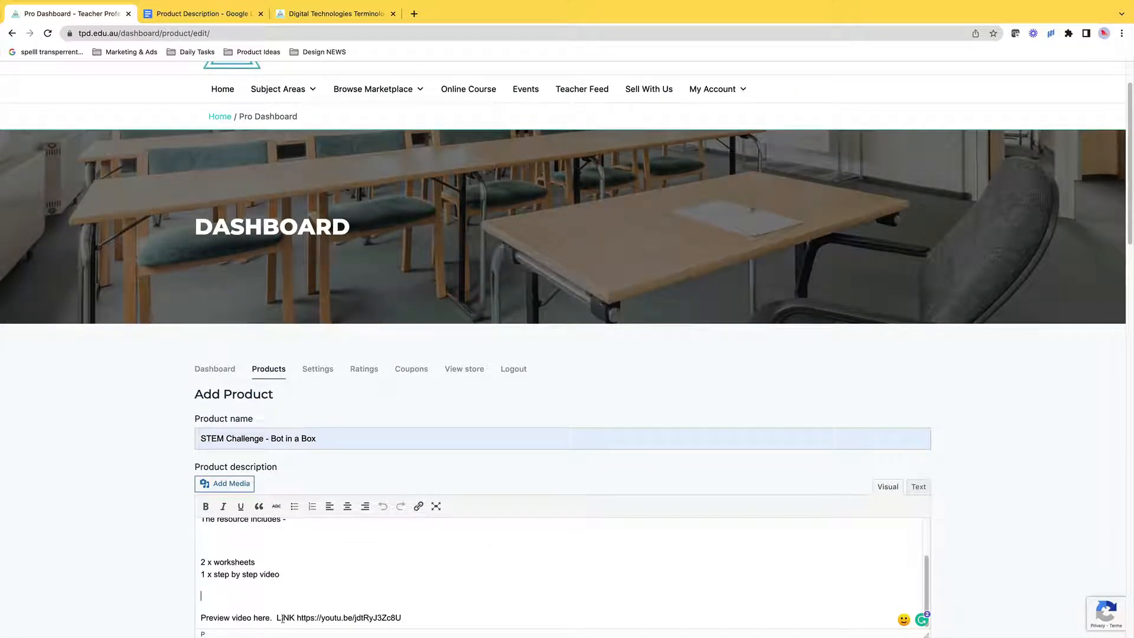
drag(296, 618, 403, 617)
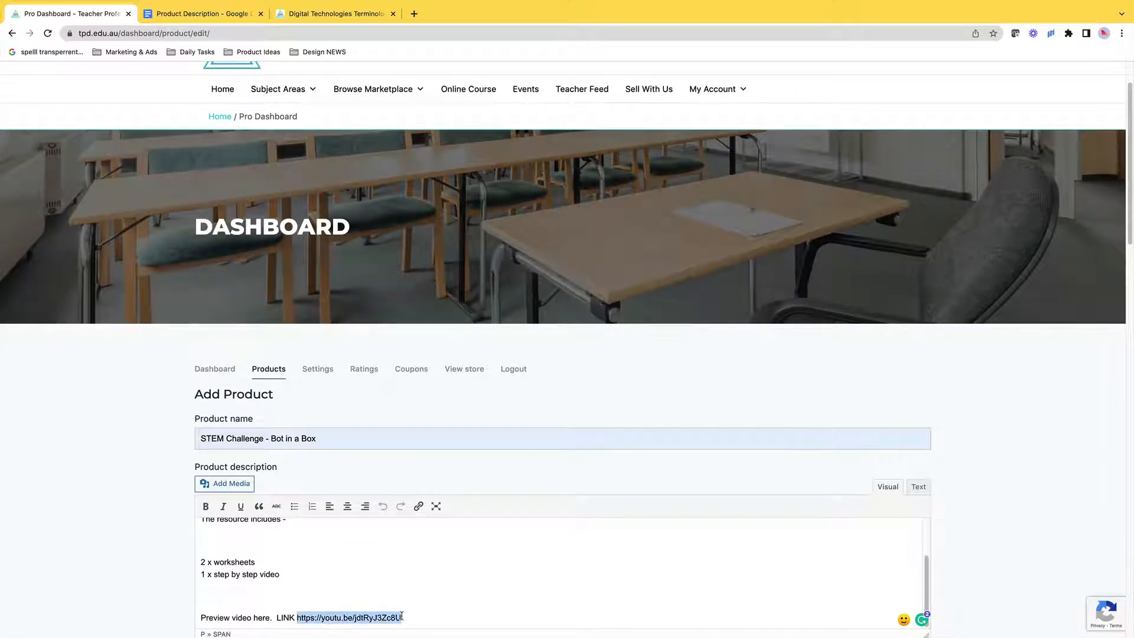
right_click(367, 618)
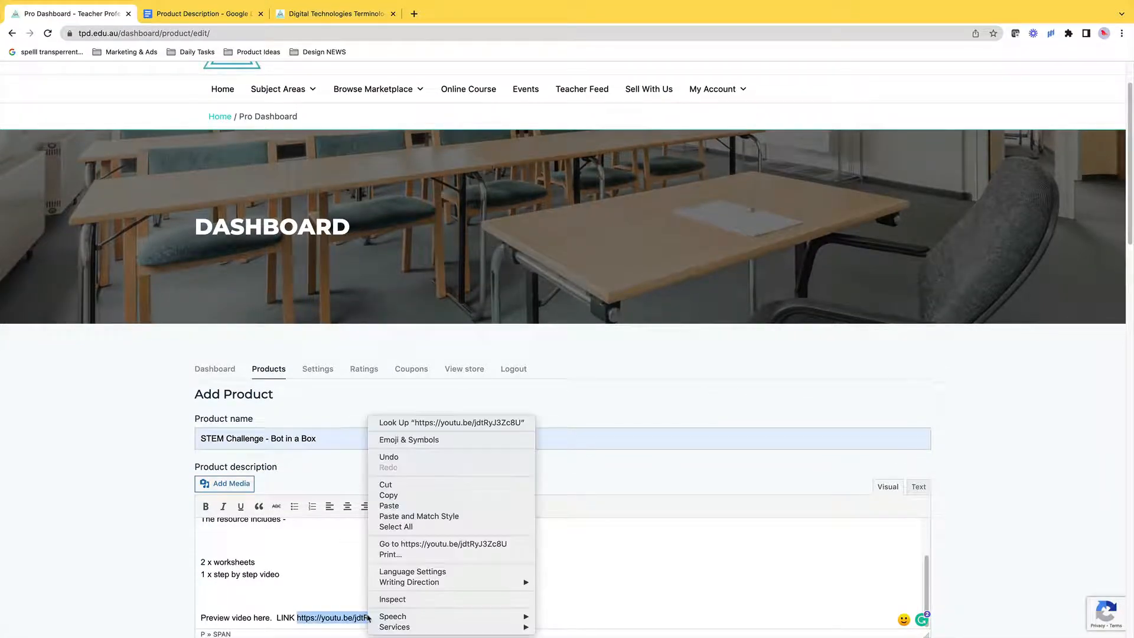
click(395, 485)
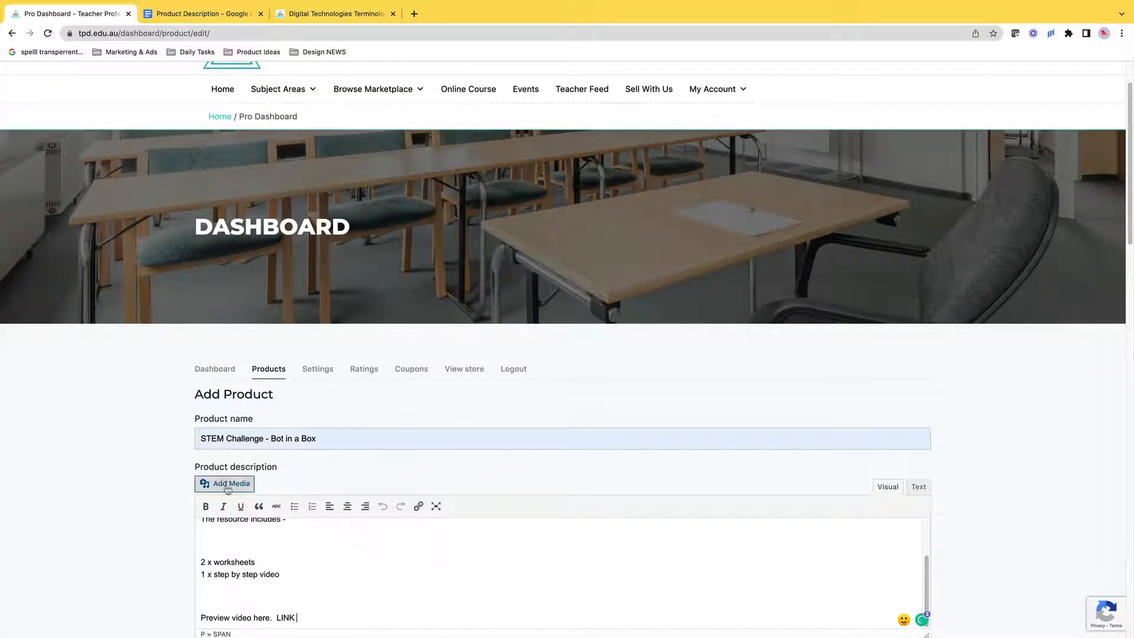
scroll(357, 599, down, 3)
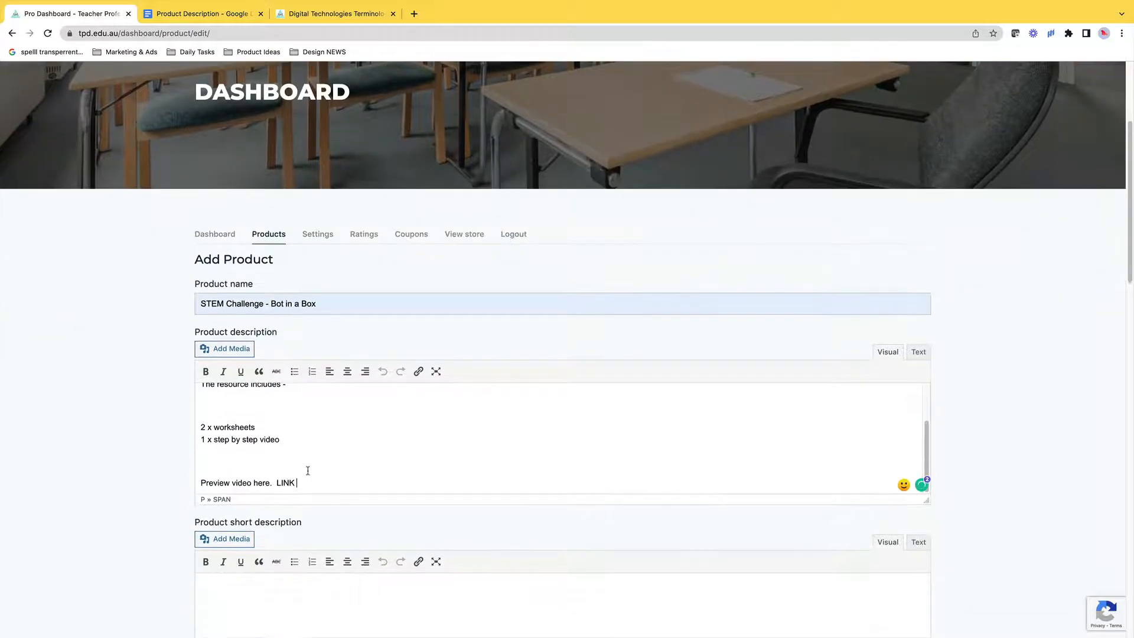
key(Return)
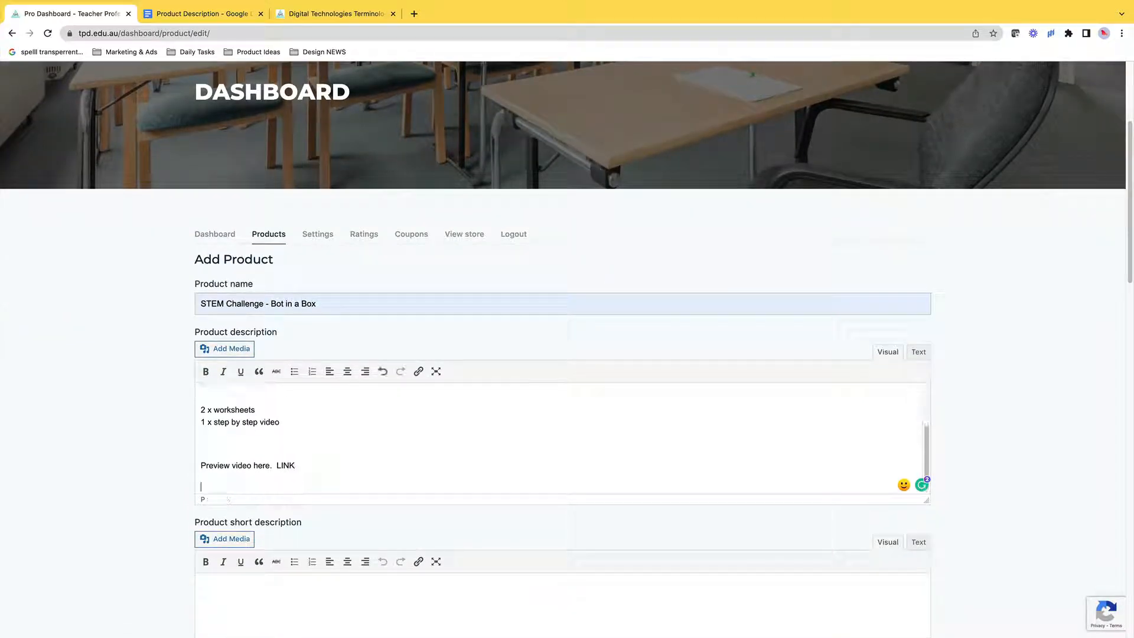
click(234, 349)
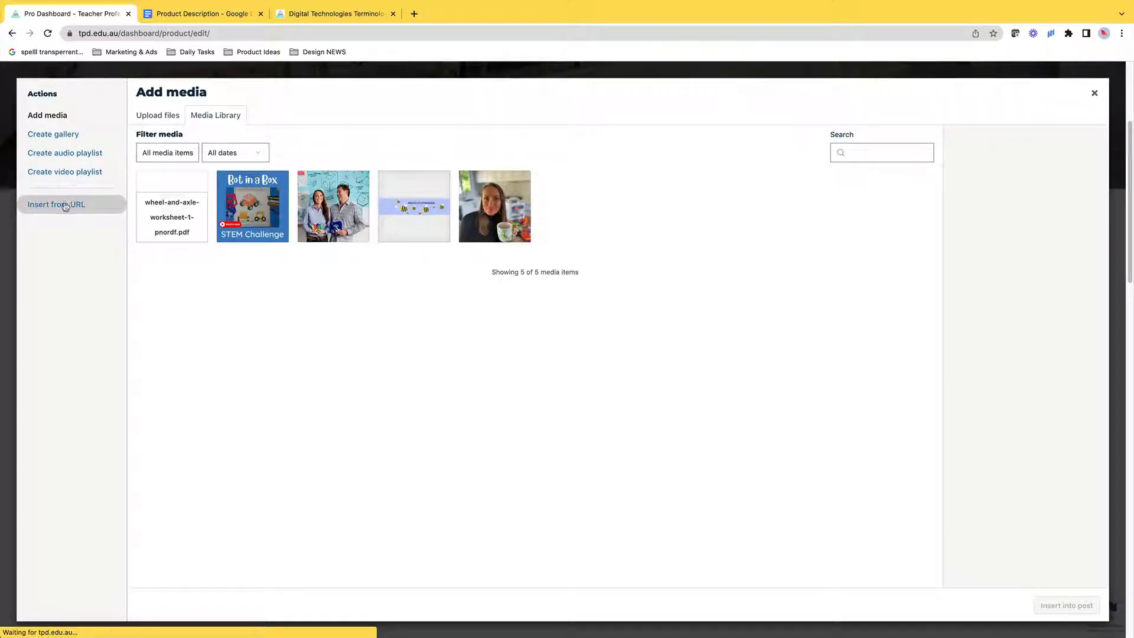
click(64, 204)
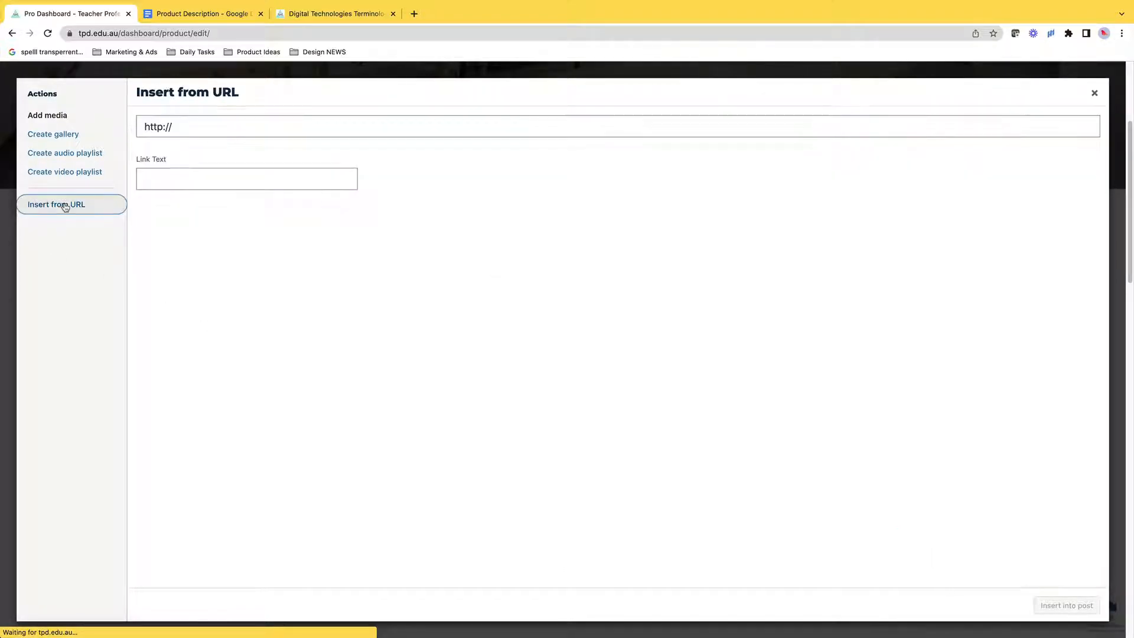
right_click(145, 128)
click(190, 216)
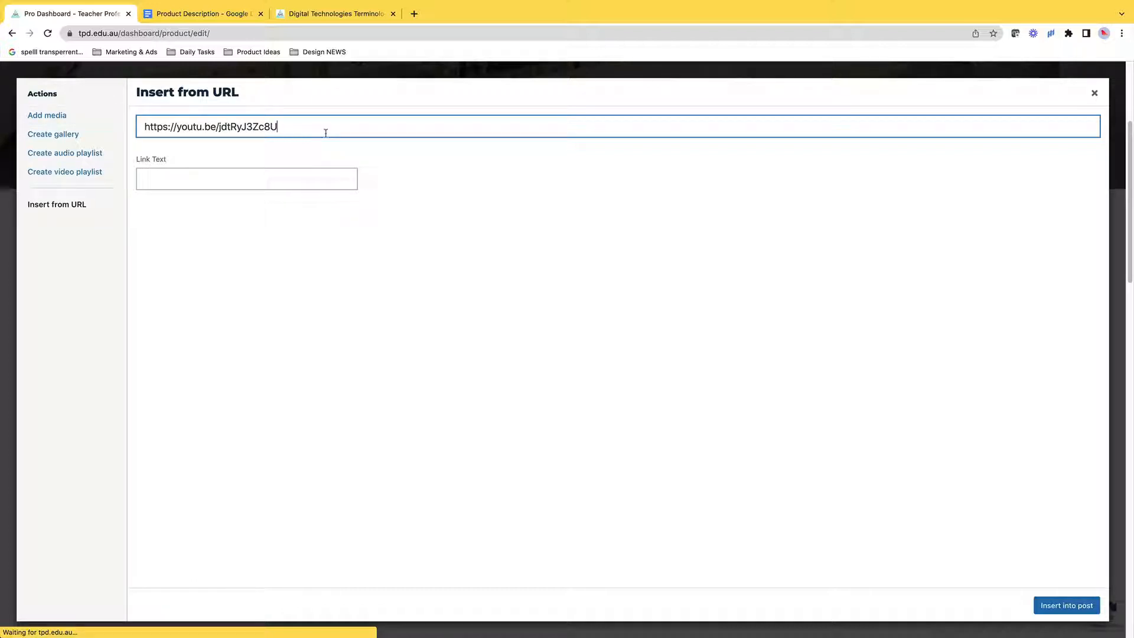
click(173, 180)
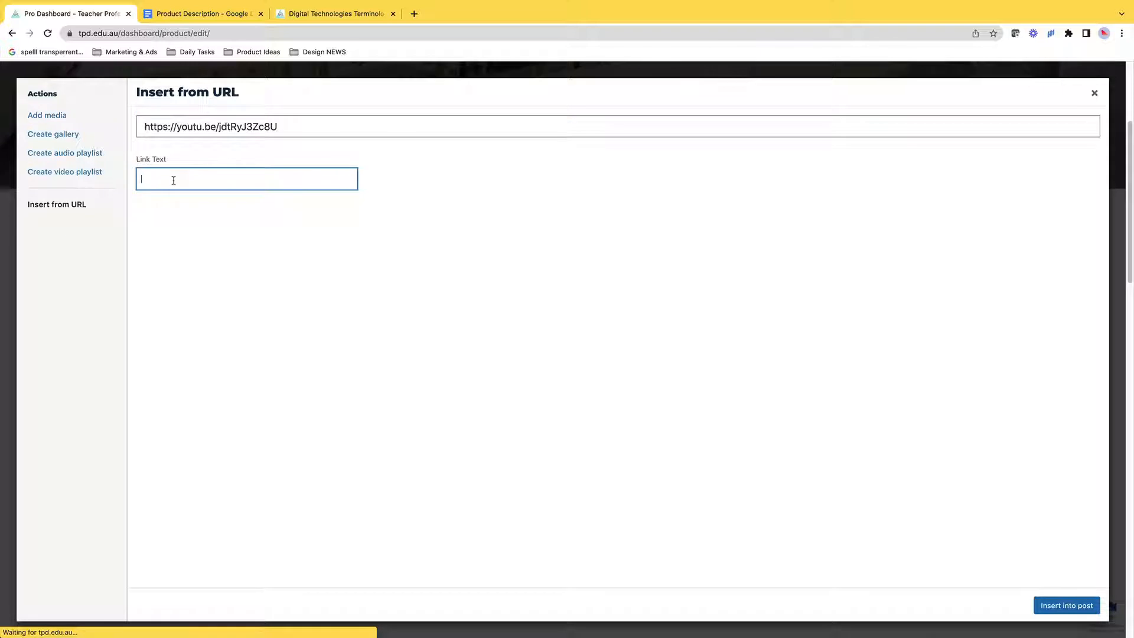
text(Wheel and Axle Video)
click(1062, 606)
click(1056, 605)
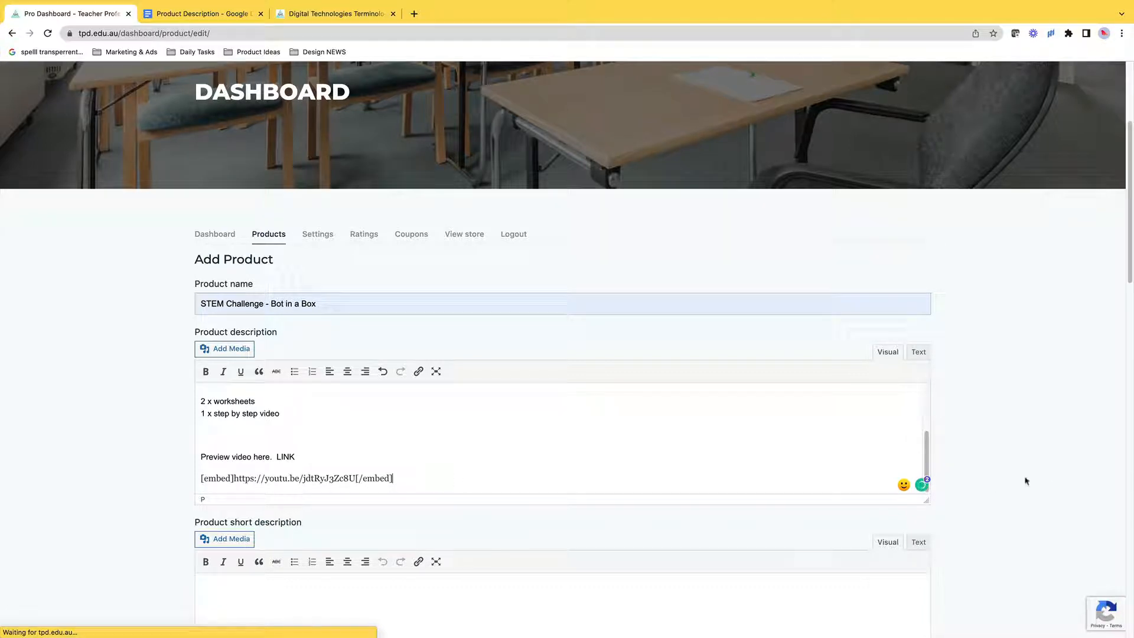
- Assign the product to the Primary Resources category and the STEM and STEAM category under Science
scroll(1012, 491, down, 4)
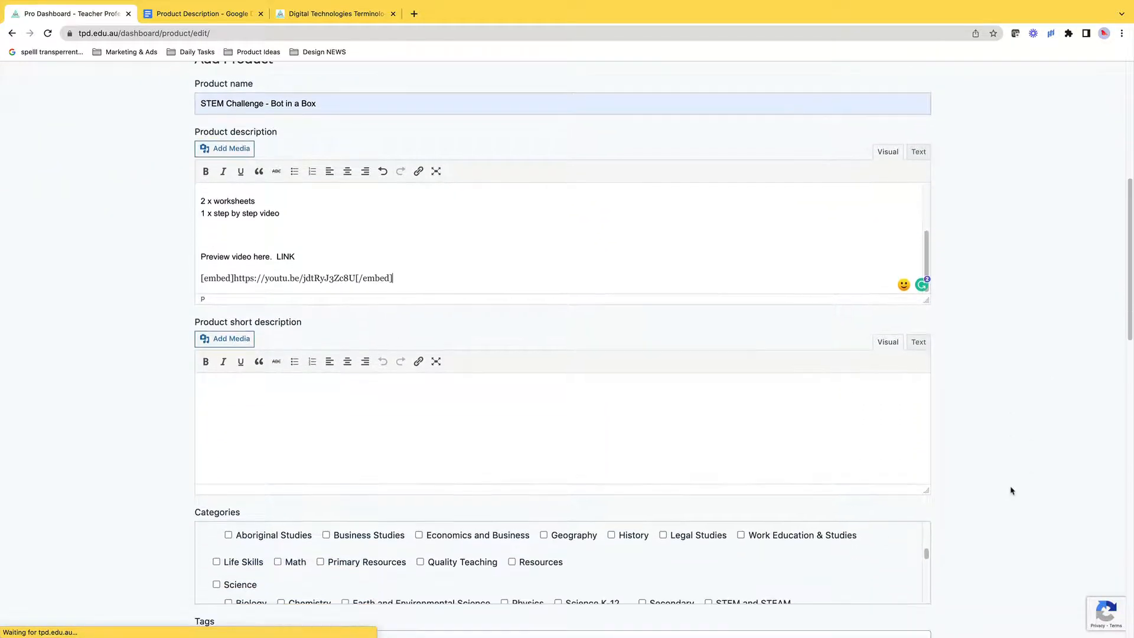
scroll(1012, 491, down, 2)
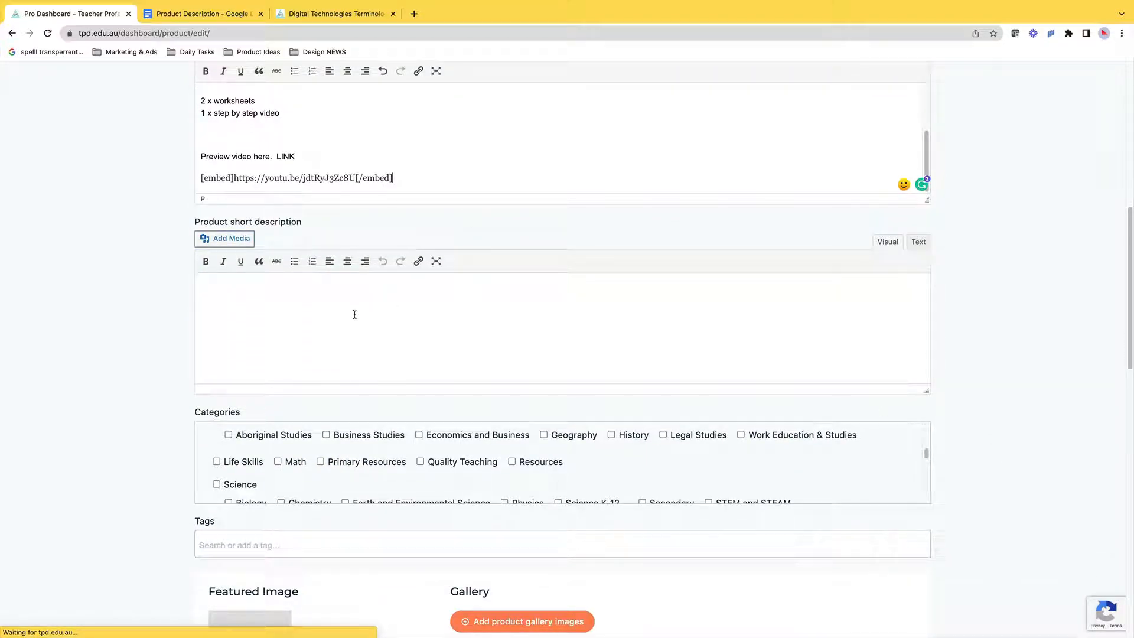
scroll(408, 355, down, 2)
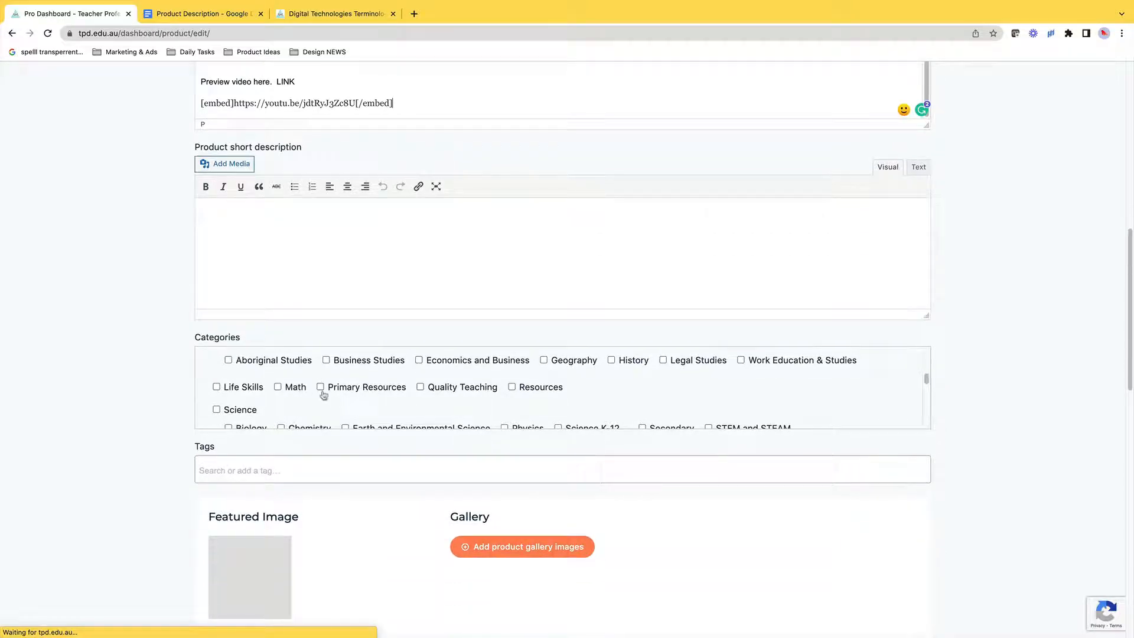
click(320, 387)
scroll(371, 405, down, 1)
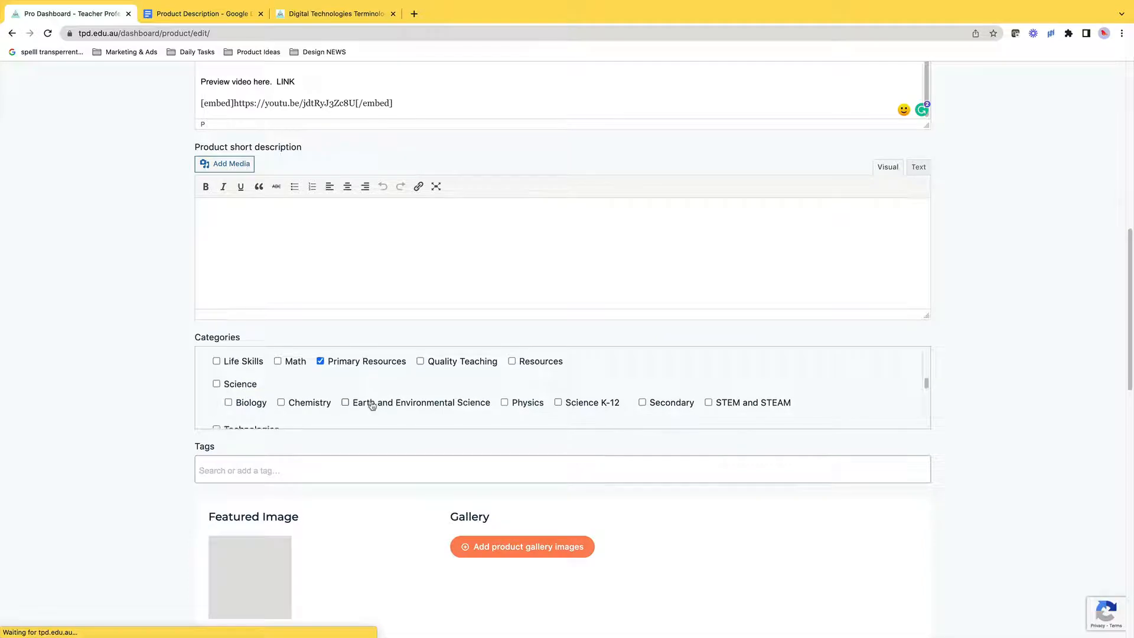
scroll(372, 404, down, 1)
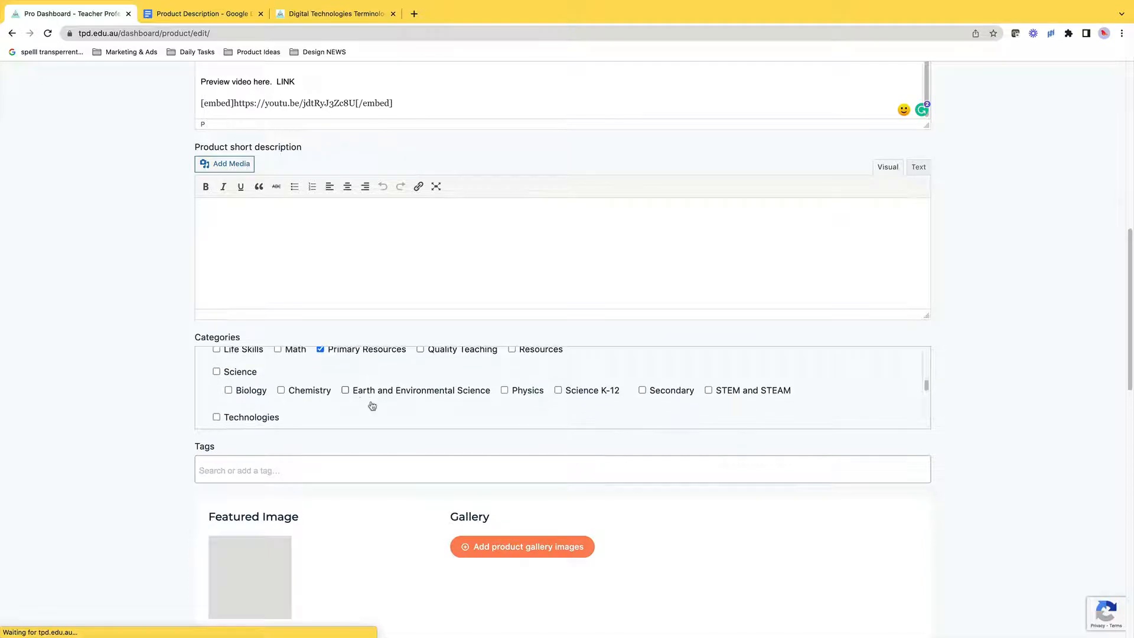
click(709, 390)
- Add the Design and Technology and Engineering categories under Technologies, plus the Digital Download category
scroll(570, 399, down, 3)
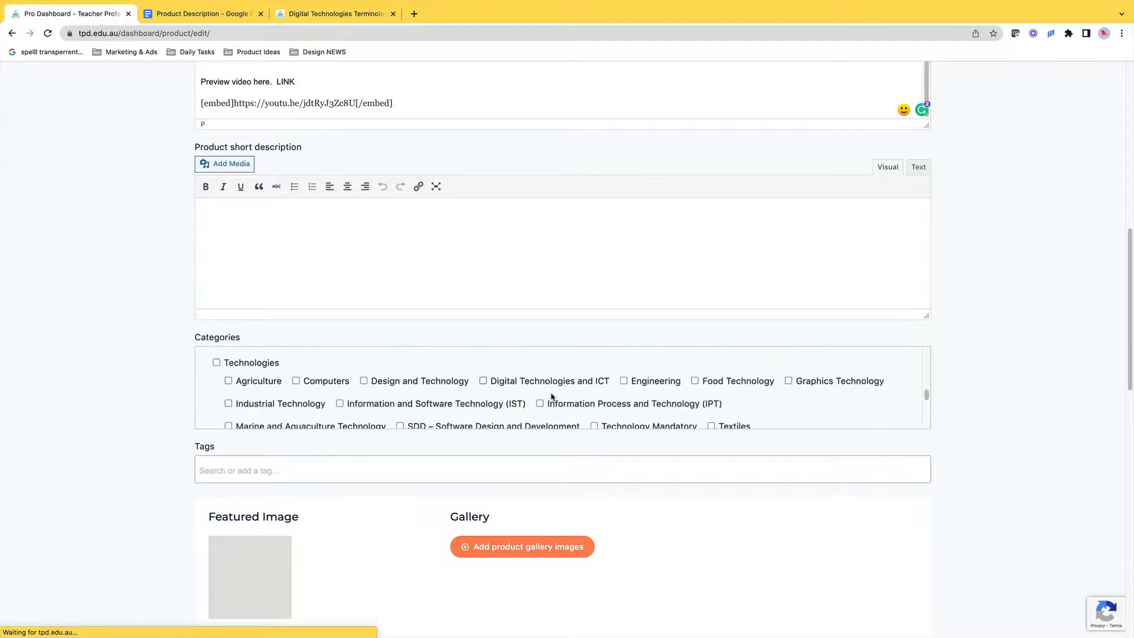
click(364, 374)
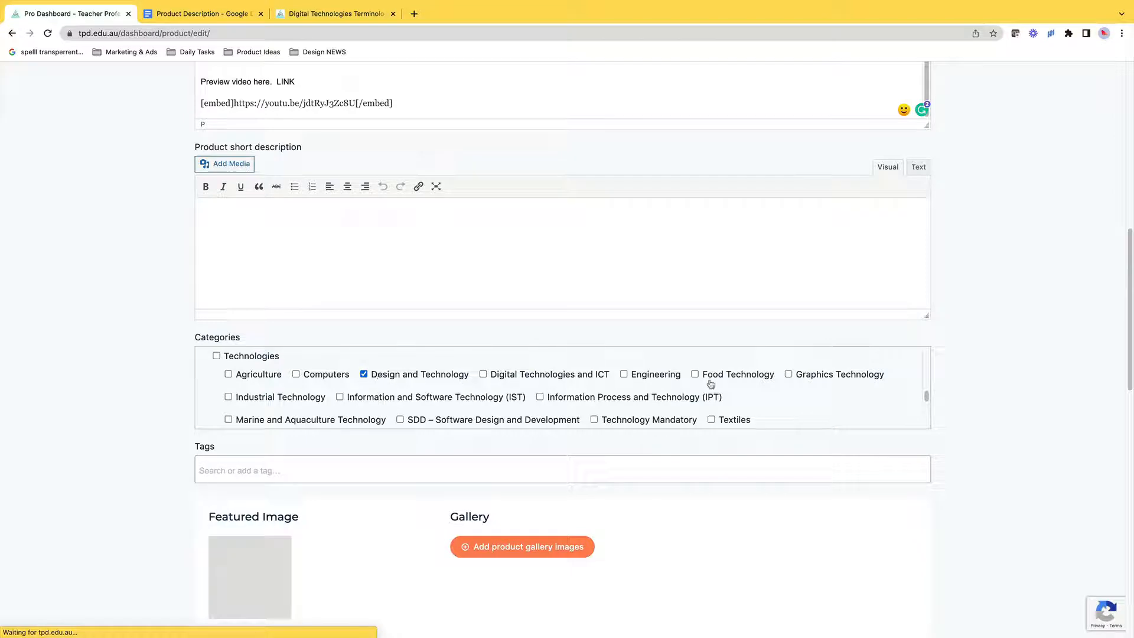
click(623, 375)
scroll(647, 392, down, 1)
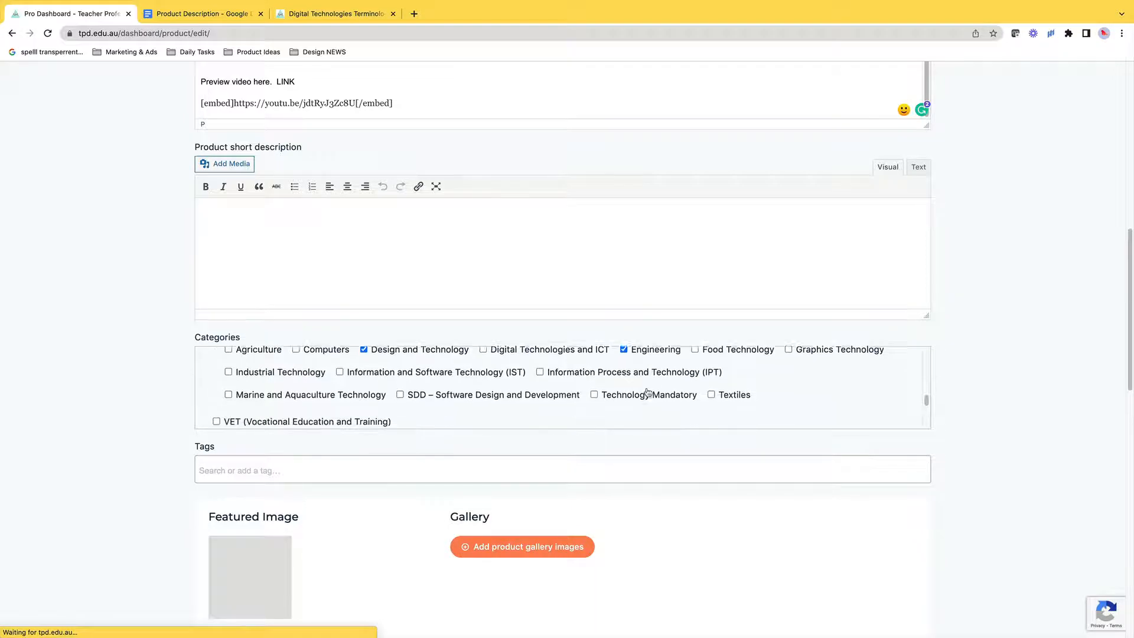
scroll(648, 392, down, 5)
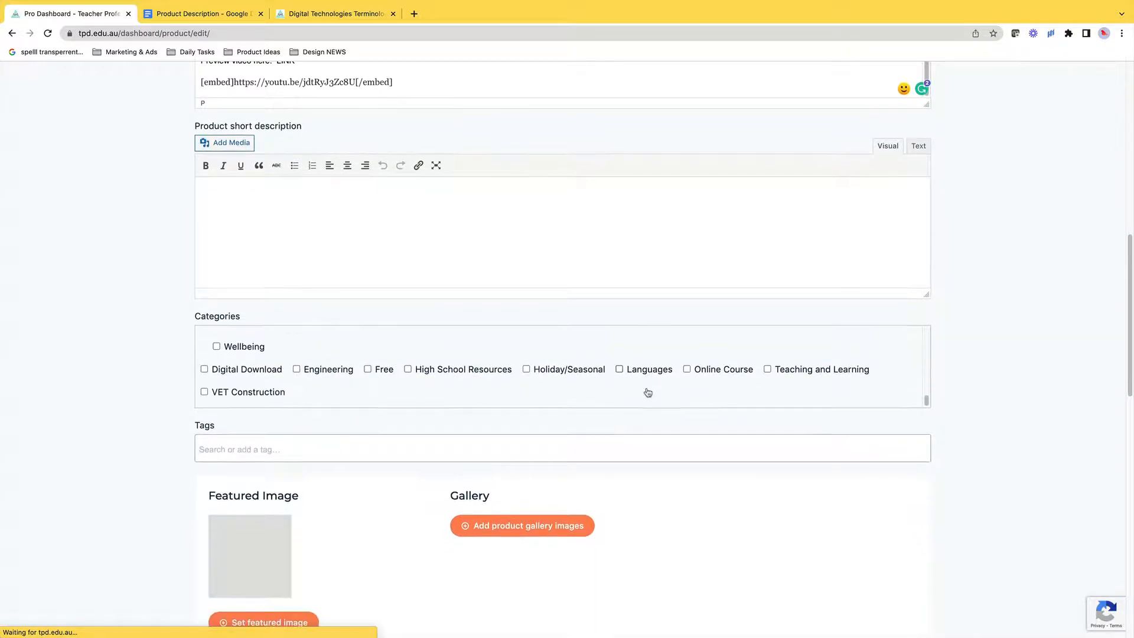
click(205, 369)
- Add the tag "Kindergarten" to the product
scroll(425, 422, down, 1)
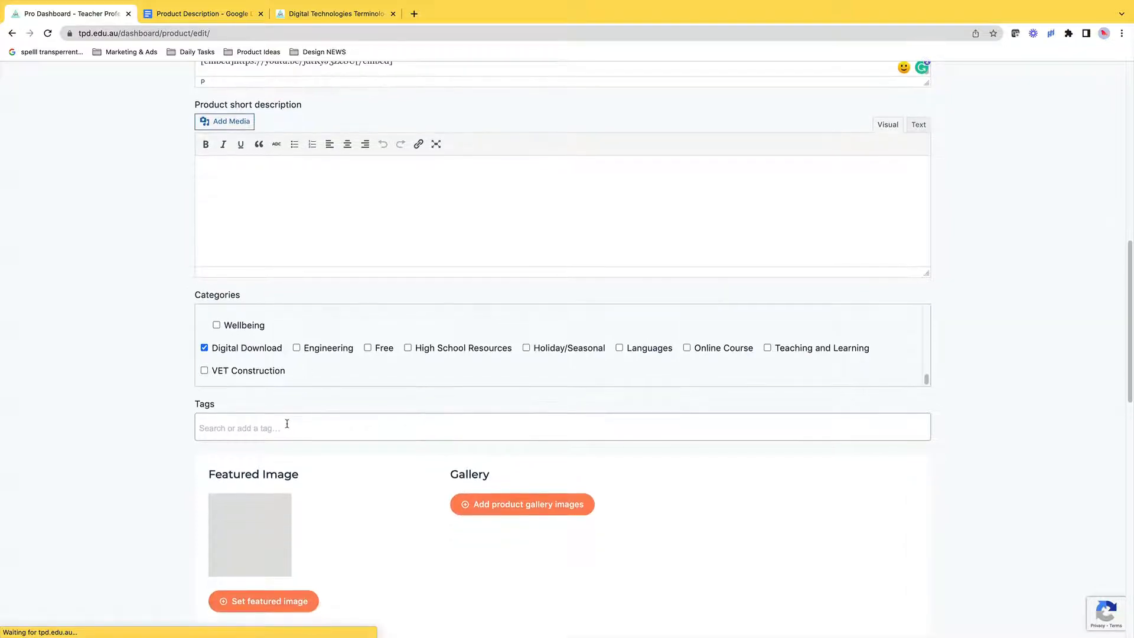
click(287, 424)
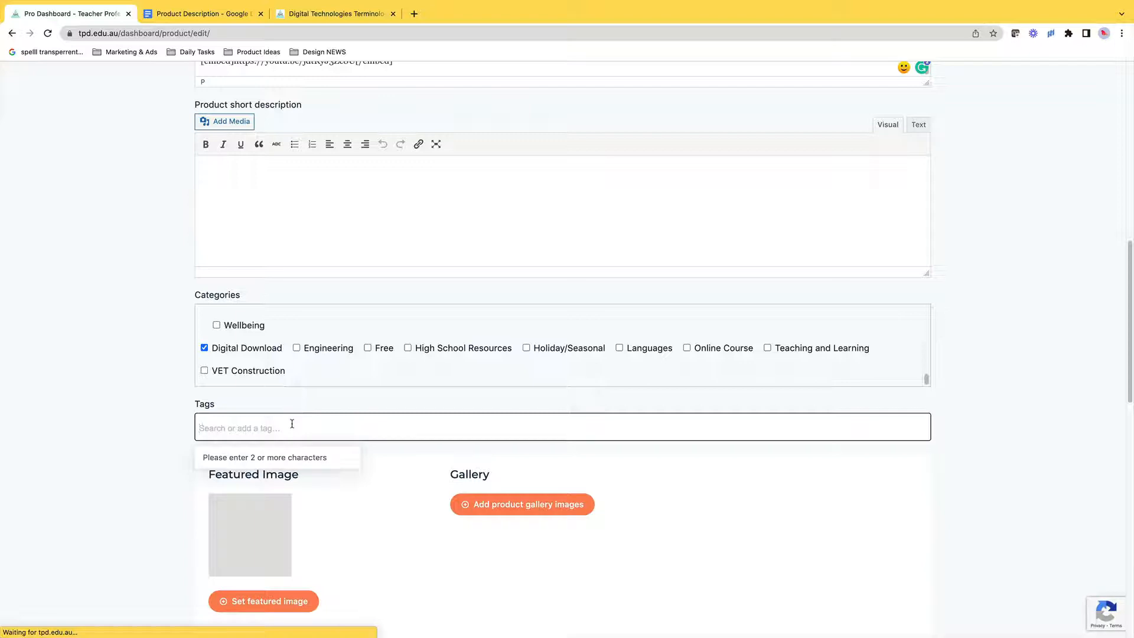
text(Kindergarten)
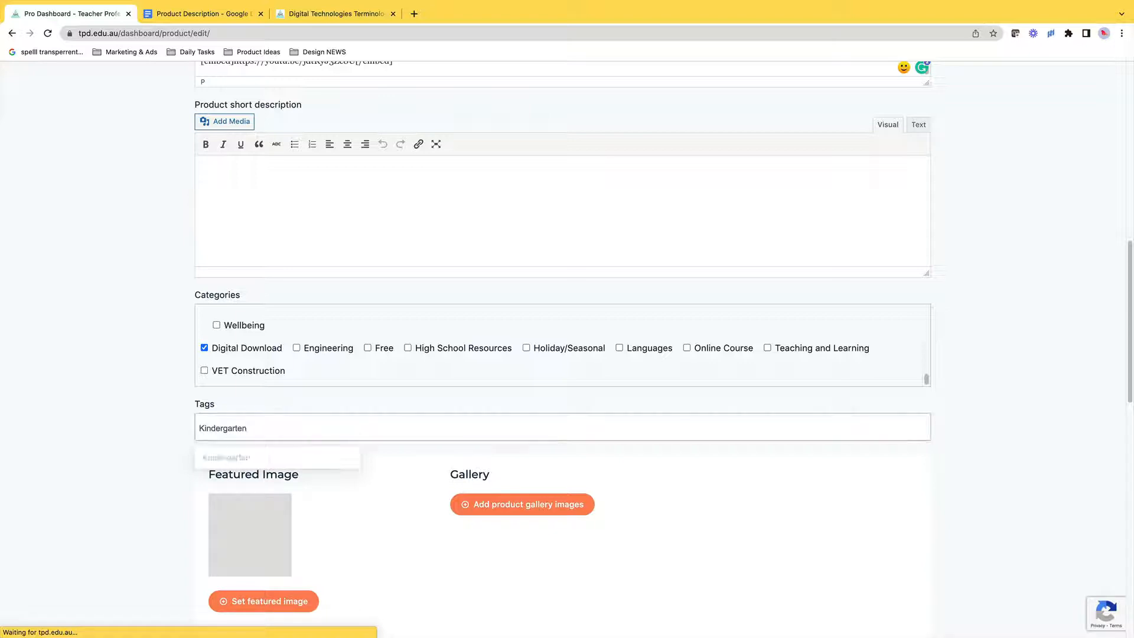
key(Return)
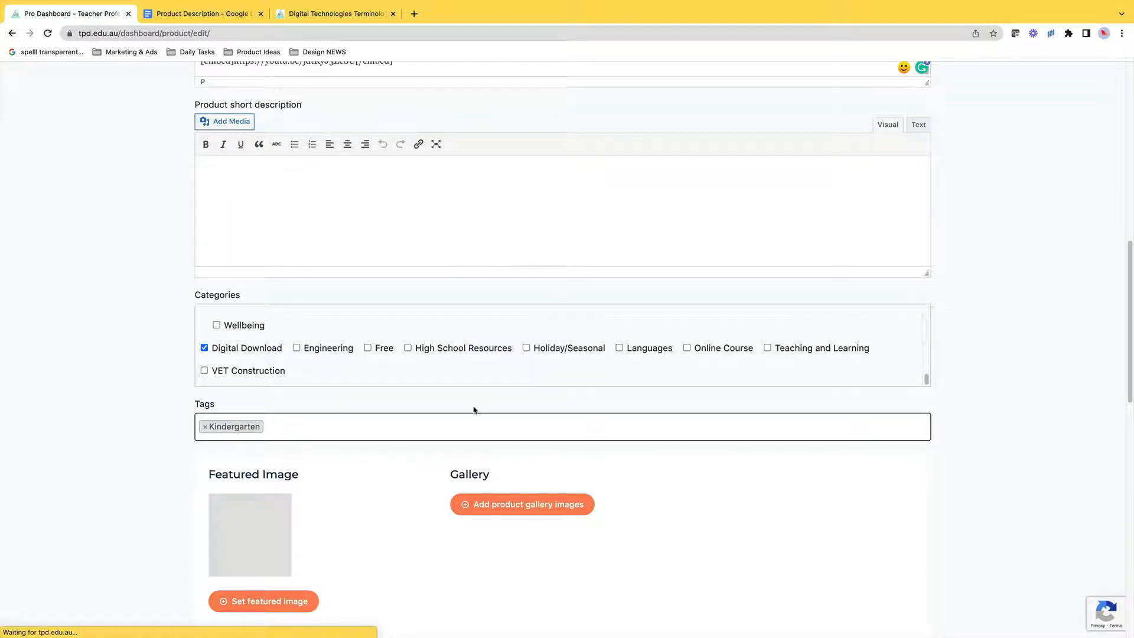
- Set the Bot in a Box STEM Challenge picture from the media library as the product's featured image
scroll(475, 425, down, 3)
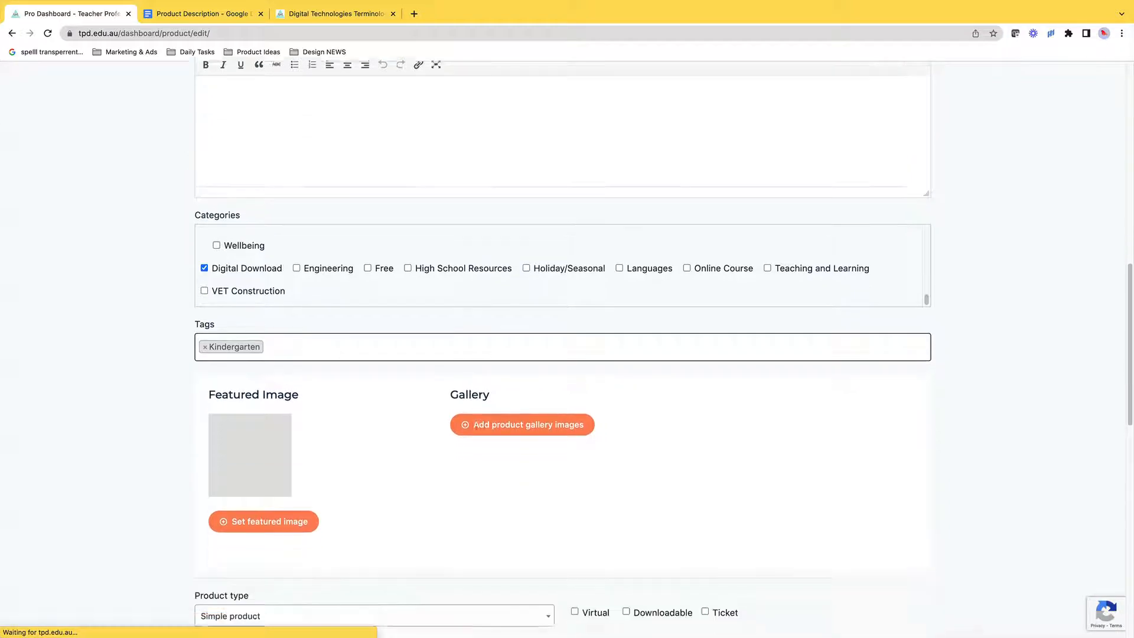
scroll(475, 439, down, 2)
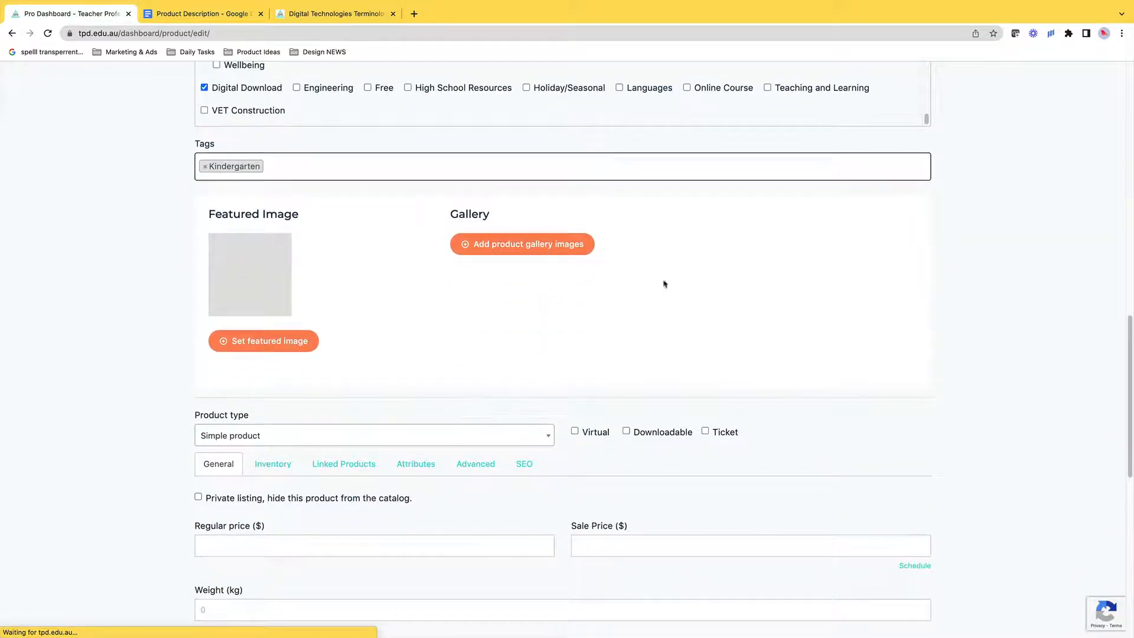
click(284, 342)
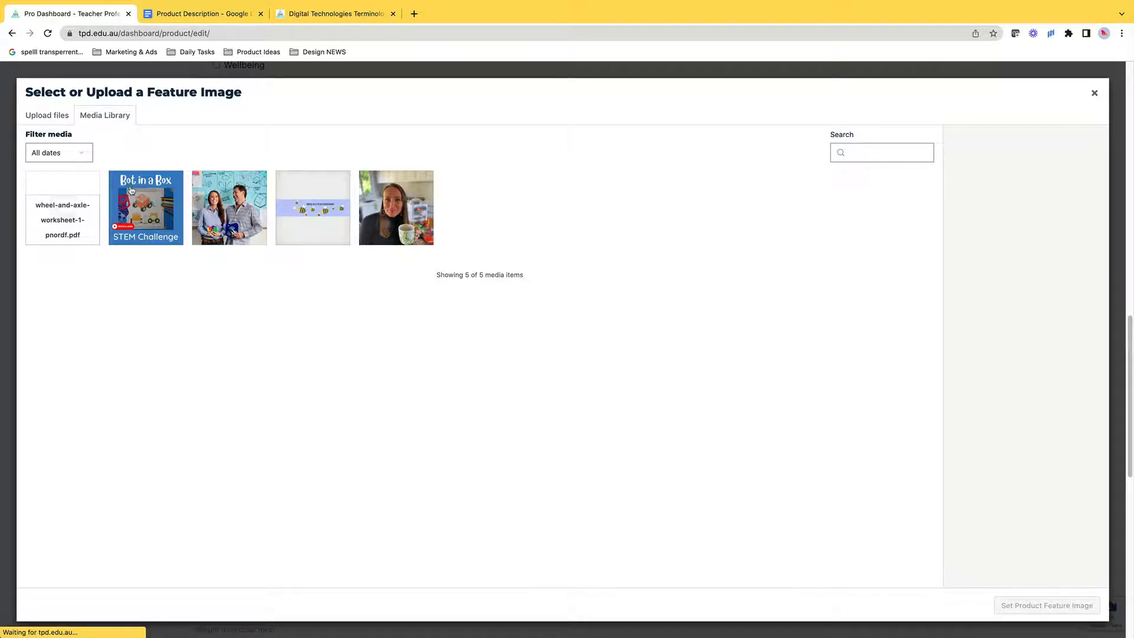
click(48, 115)
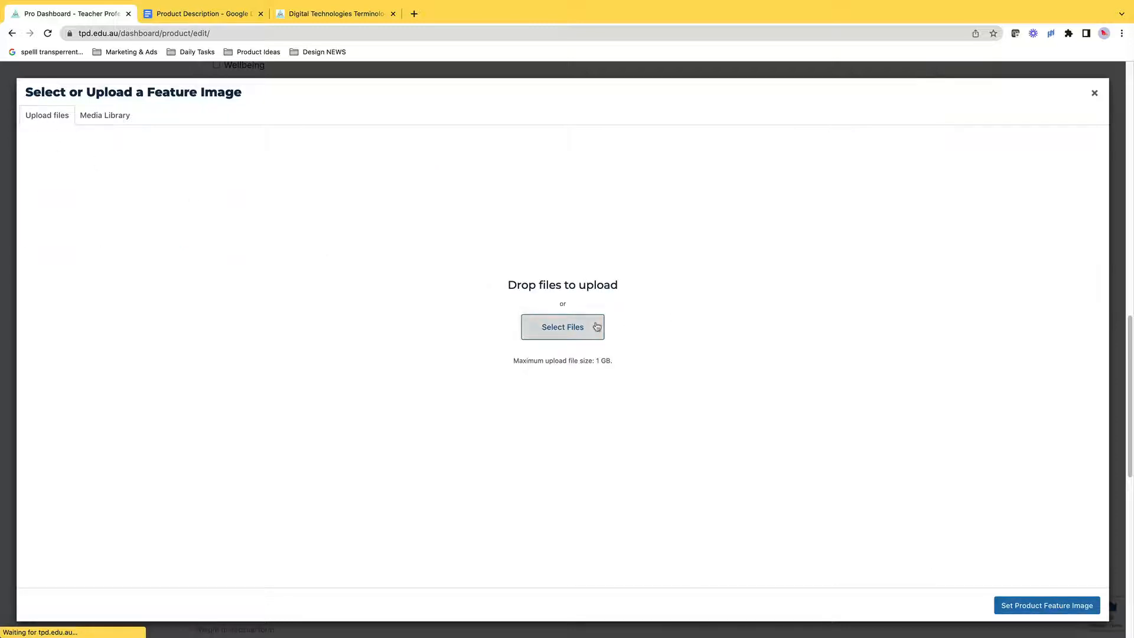
click(102, 115)
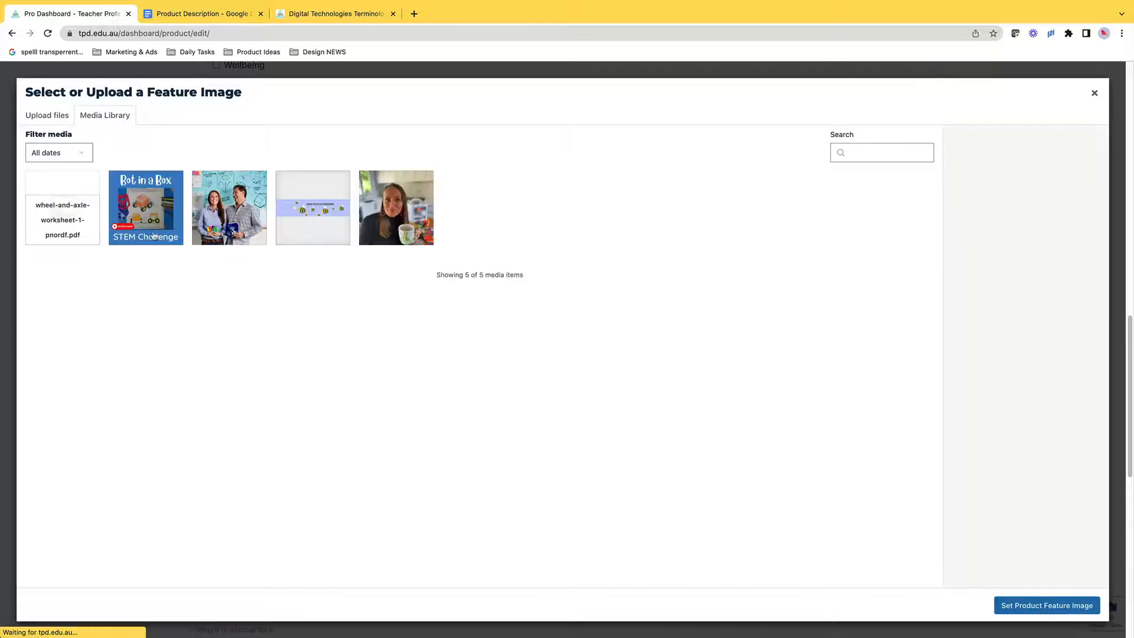
click(141, 195)
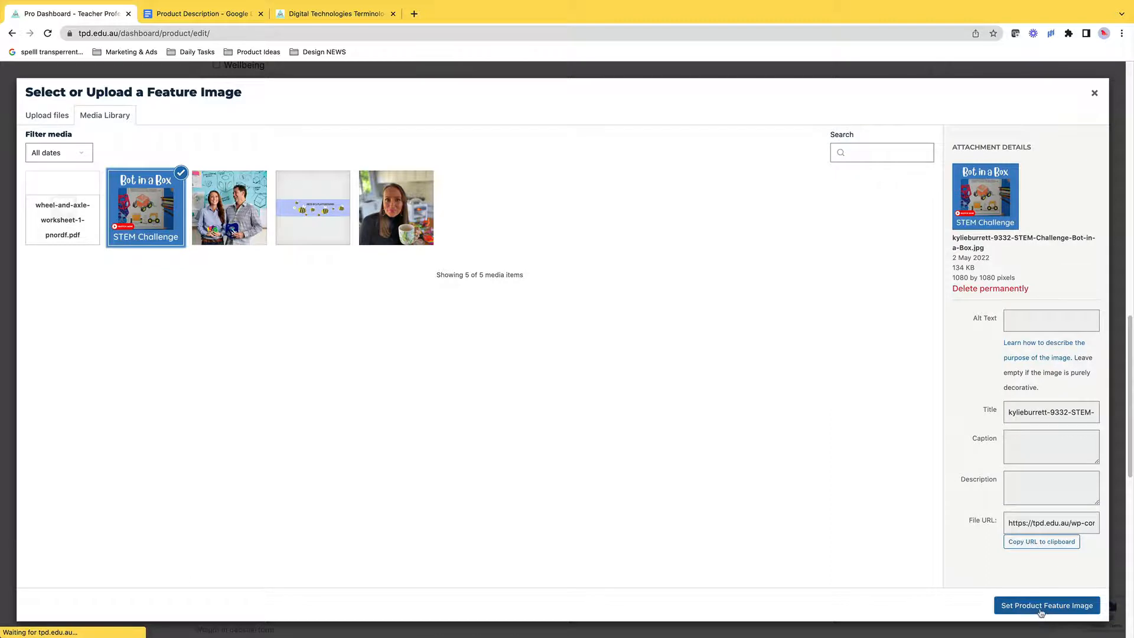
click(1042, 608)
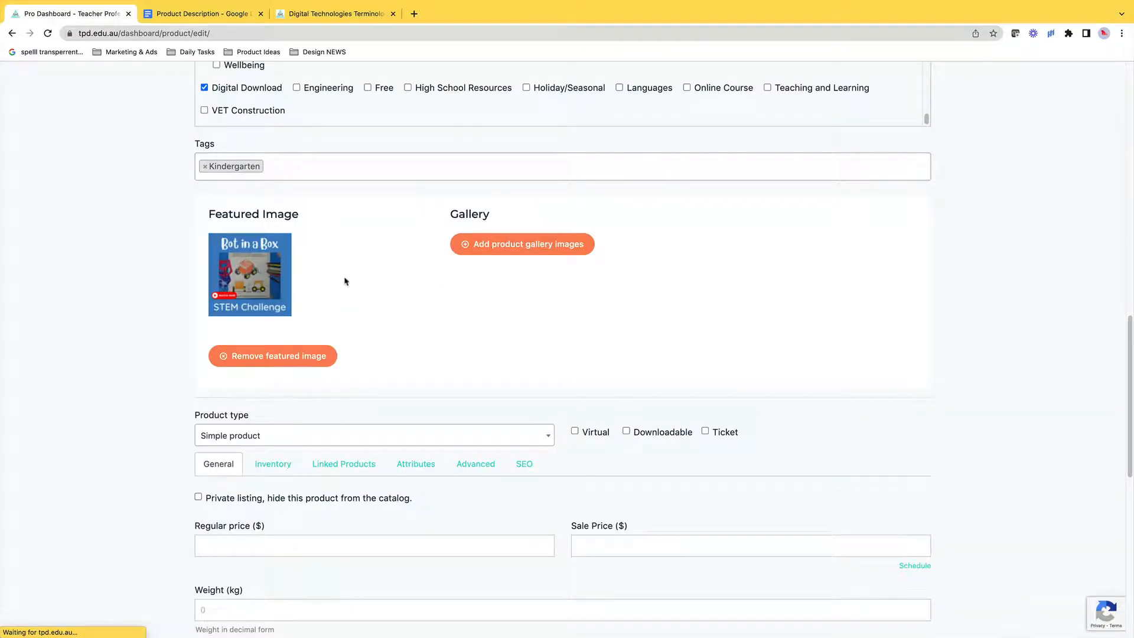
- Examine the options offered for the product type
scroll(428, 320, down, 1)
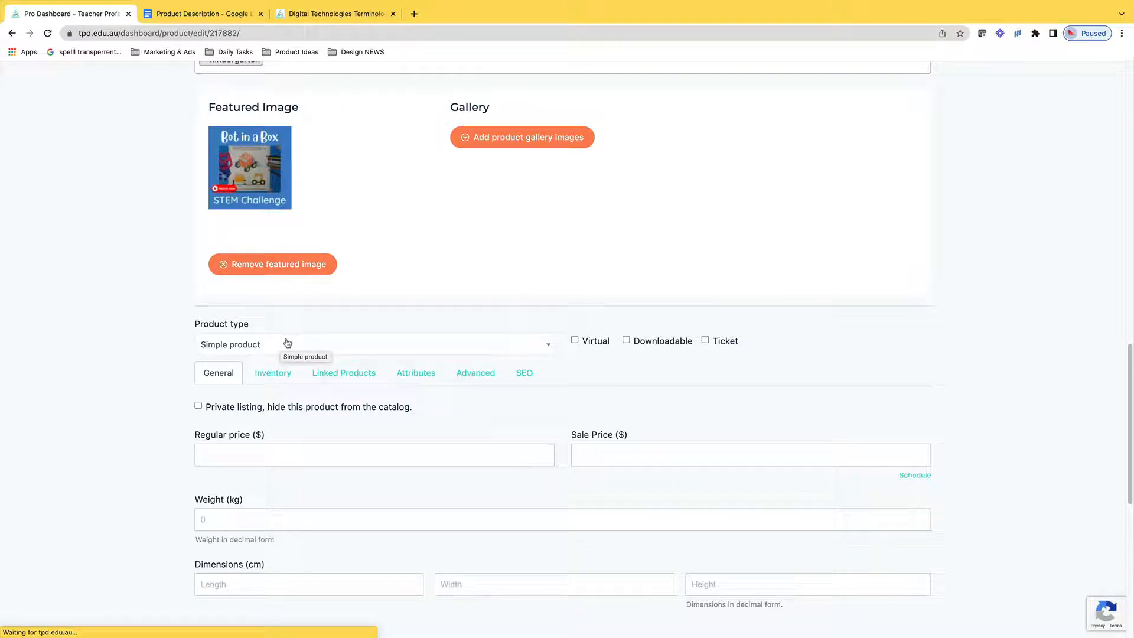
click(549, 348)
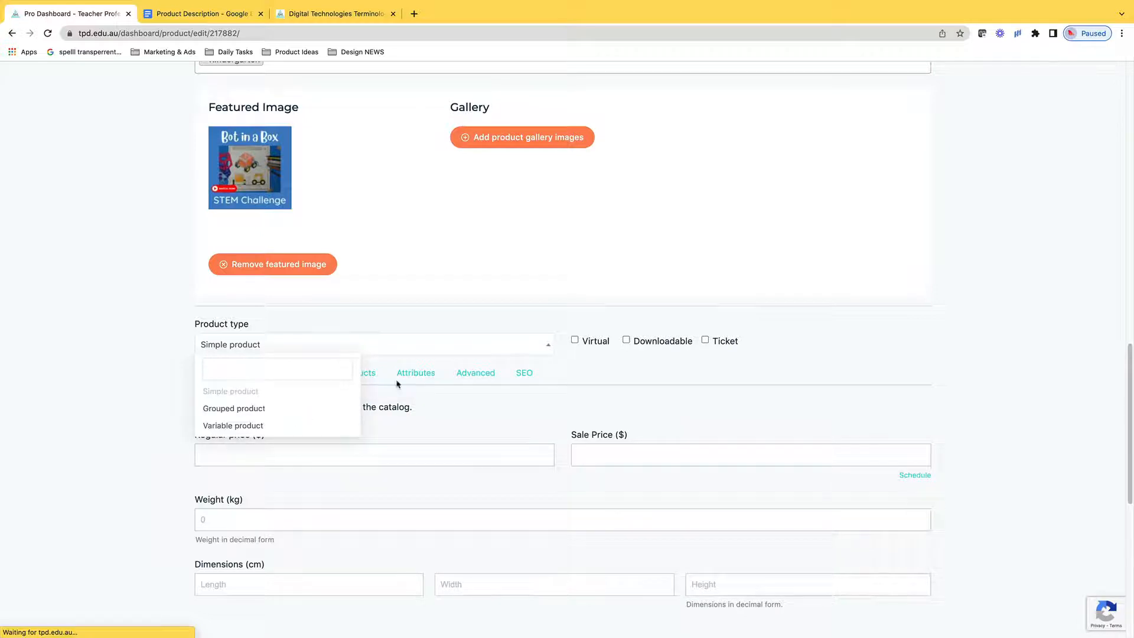
click(549, 348)
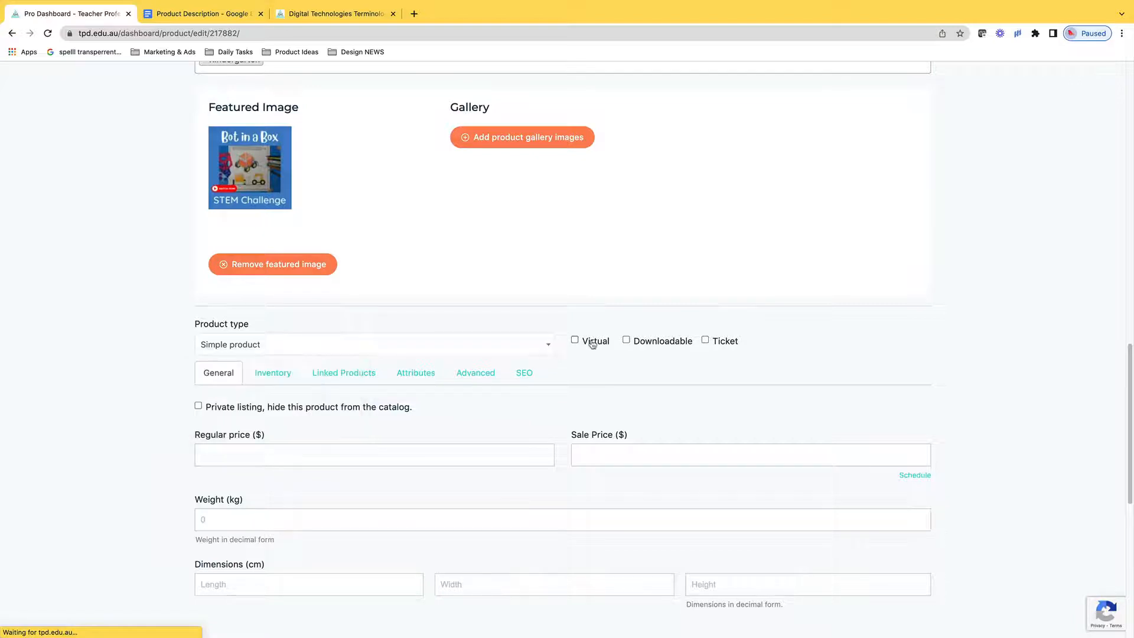
- Mark the product as virtual and downloadable, and set its regular price to 5 and sale price to 3.75
click(575, 341)
click(627, 340)
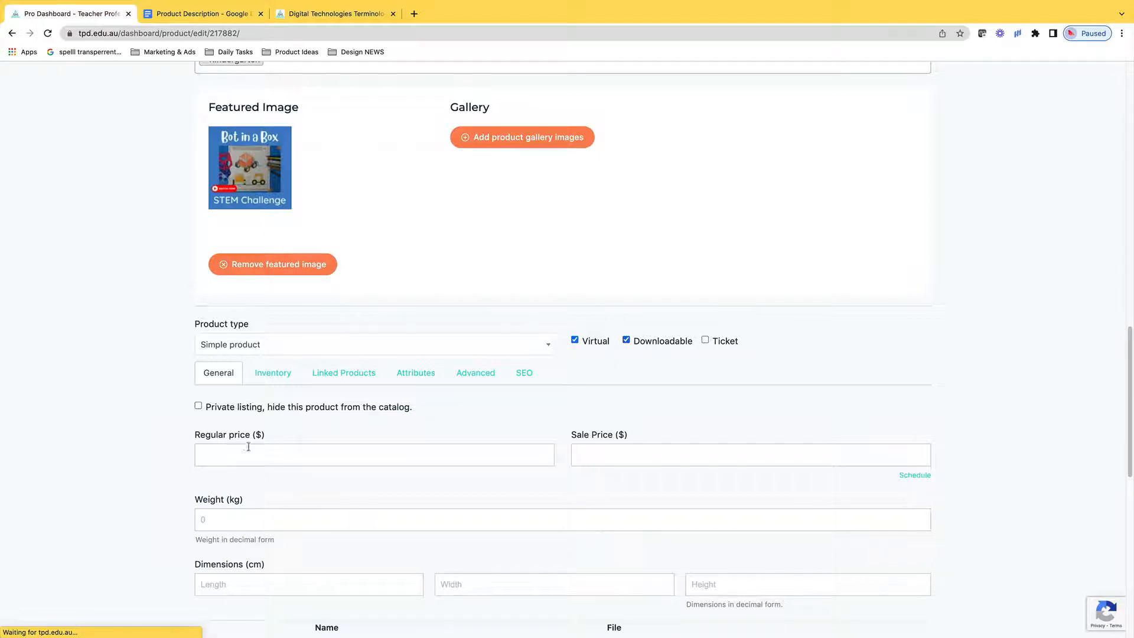
click(213, 453)
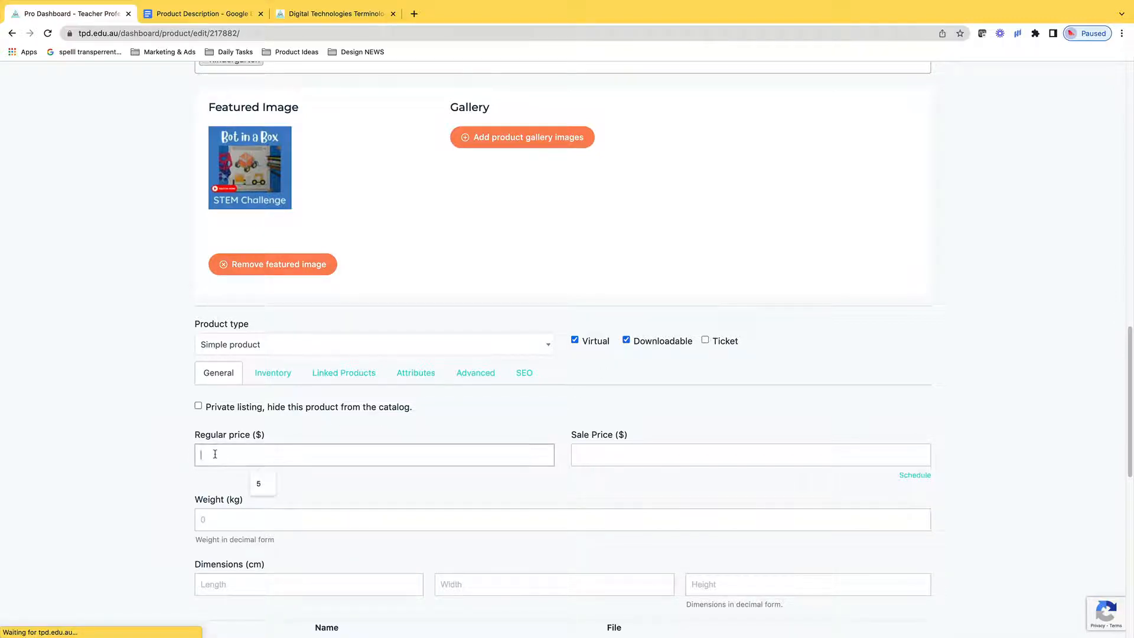
click(257, 483)
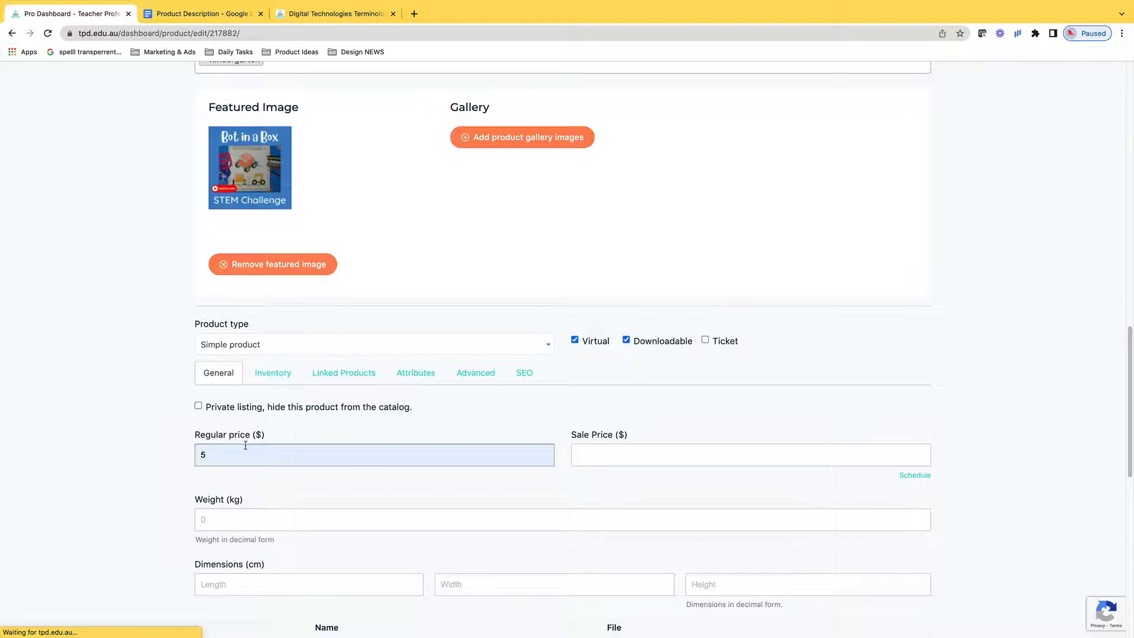
click(589, 455)
text(3.75)
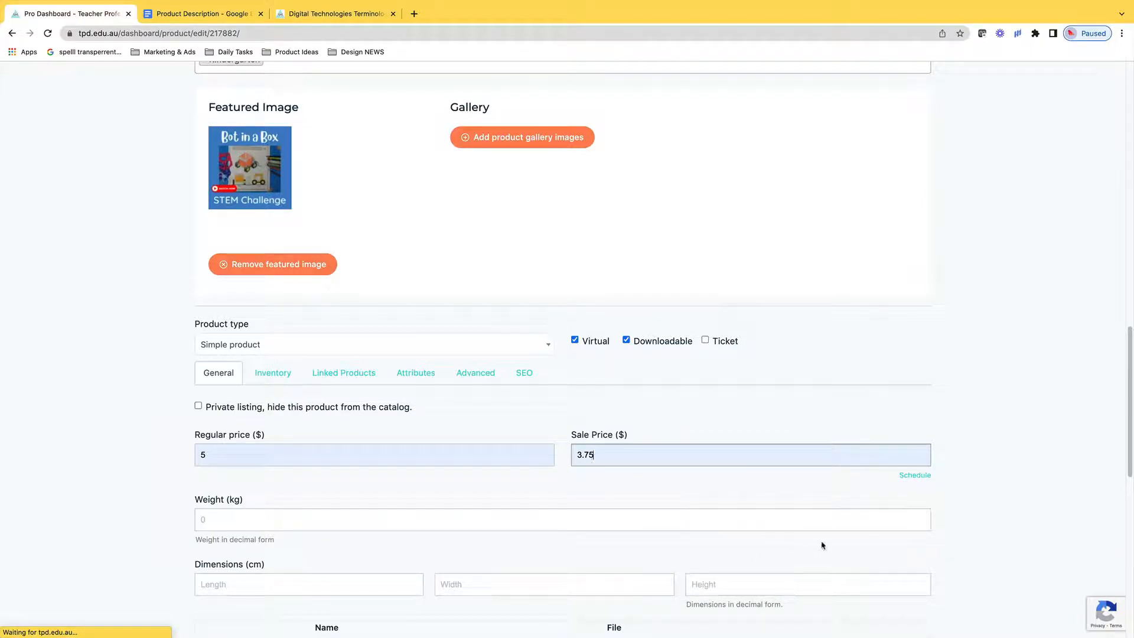
- Add a downloadable file entry named "STEM Challenge - Bot in a Box"
scroll(446, 570, down, 2)
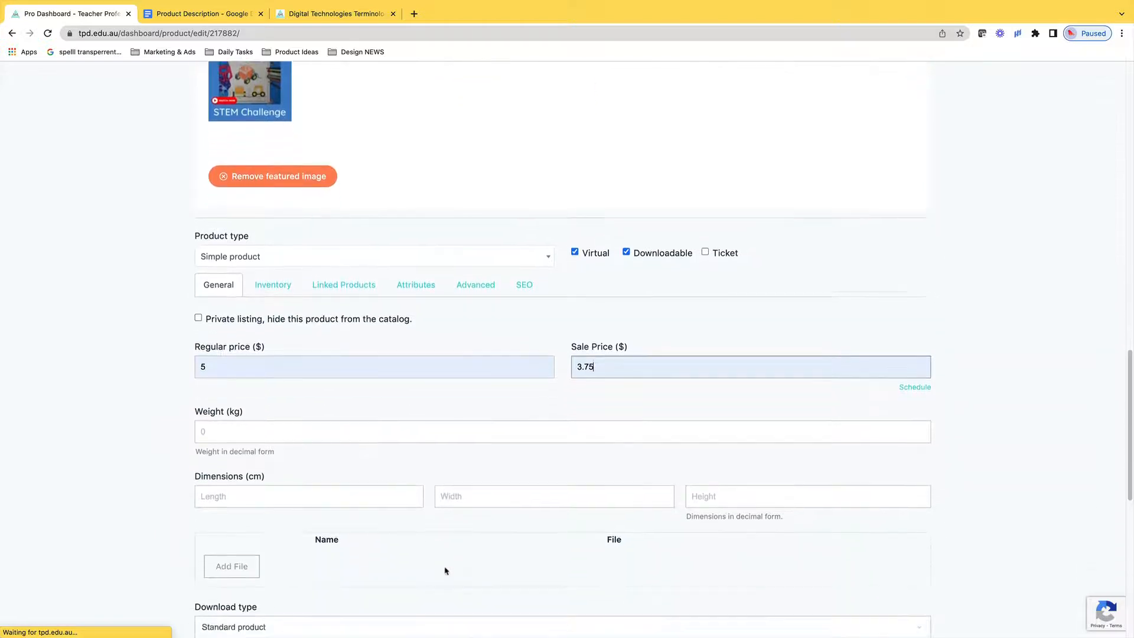
scroll(445, 570, down, 2)
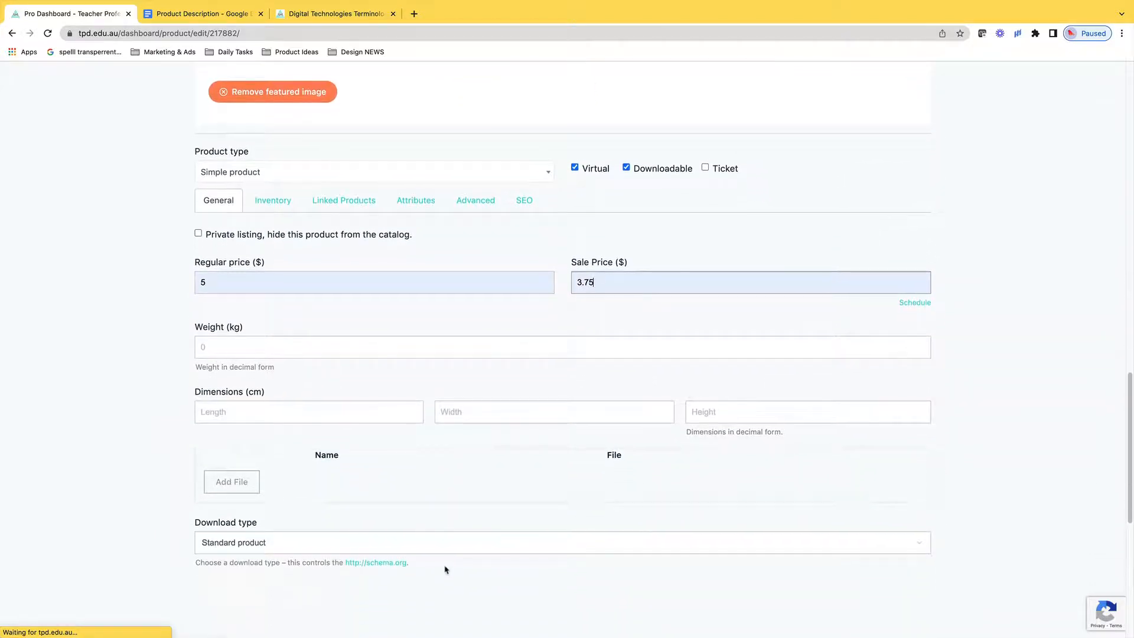
click(234, 473)
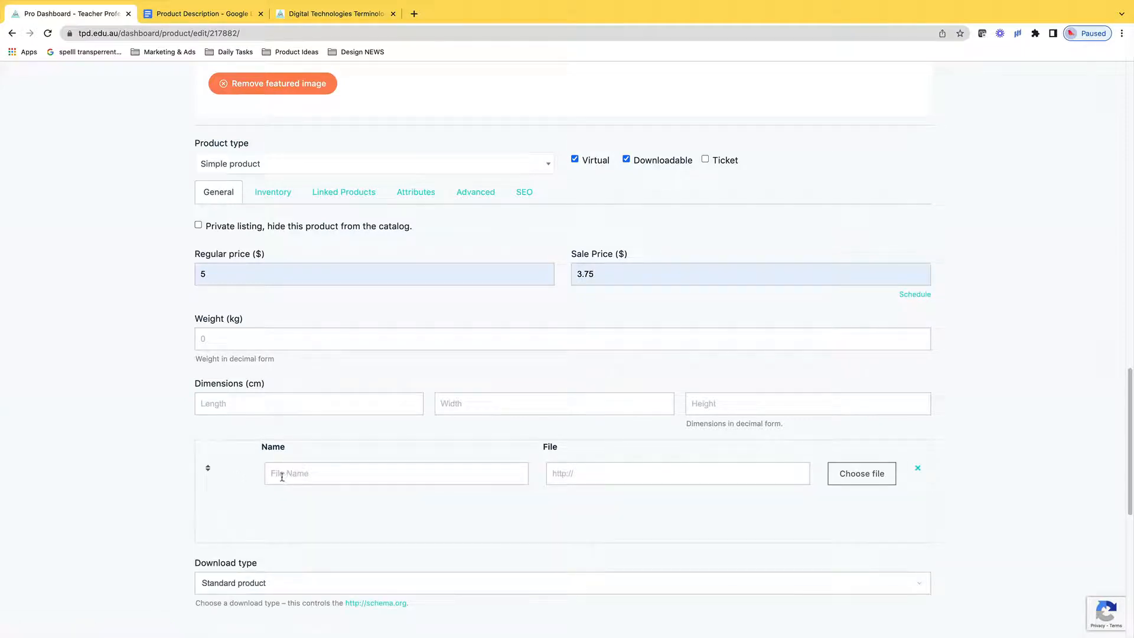
click(316, 474)
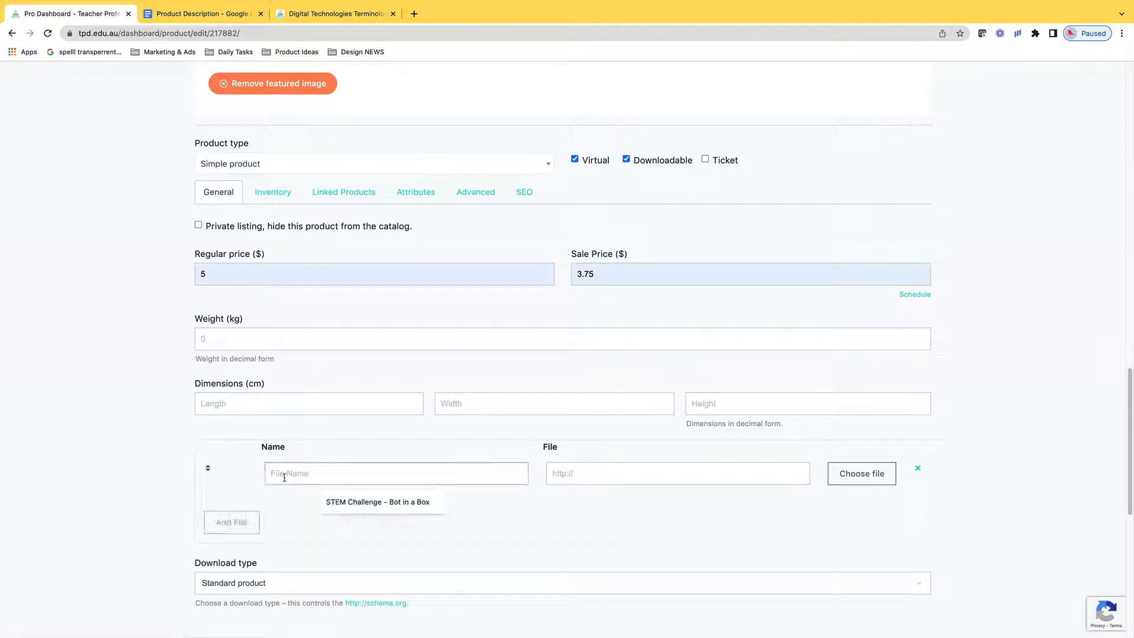
click(366, 503)
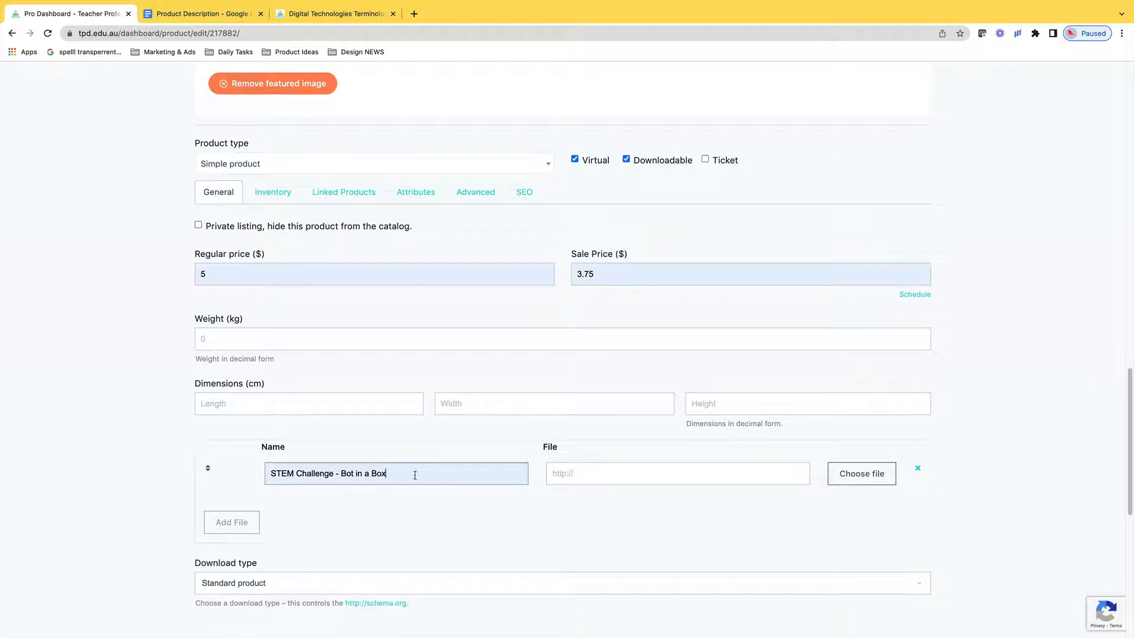
- Attach wheel-and-axle-worksheet-1-pnordf.pdf from the media library to the downloadable file entry
click(859, 481)
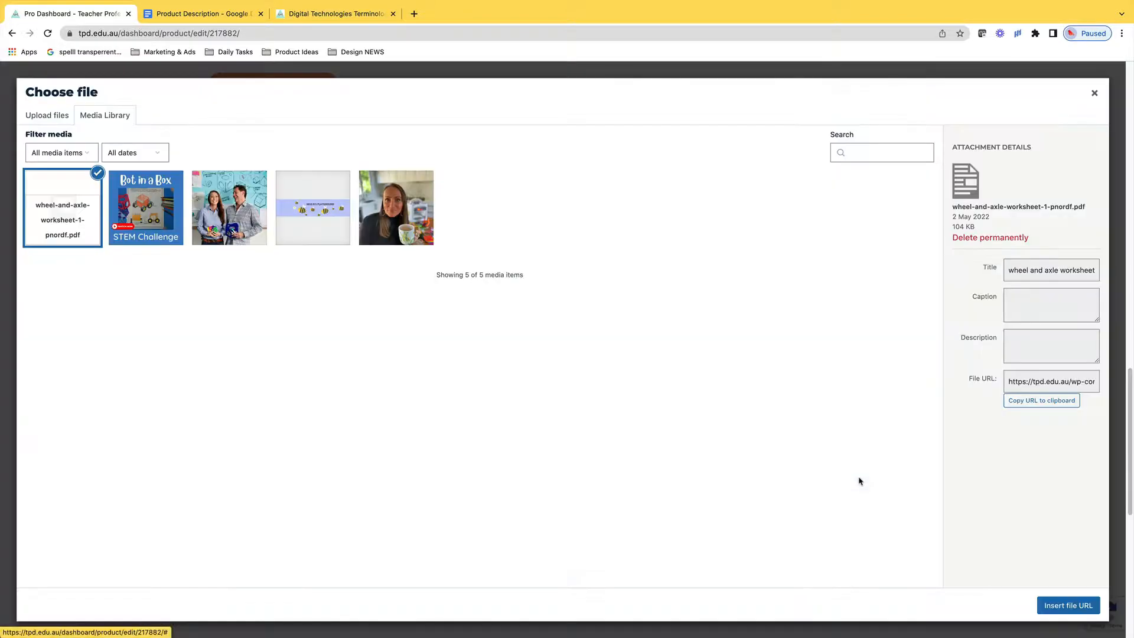
click(63, 215)
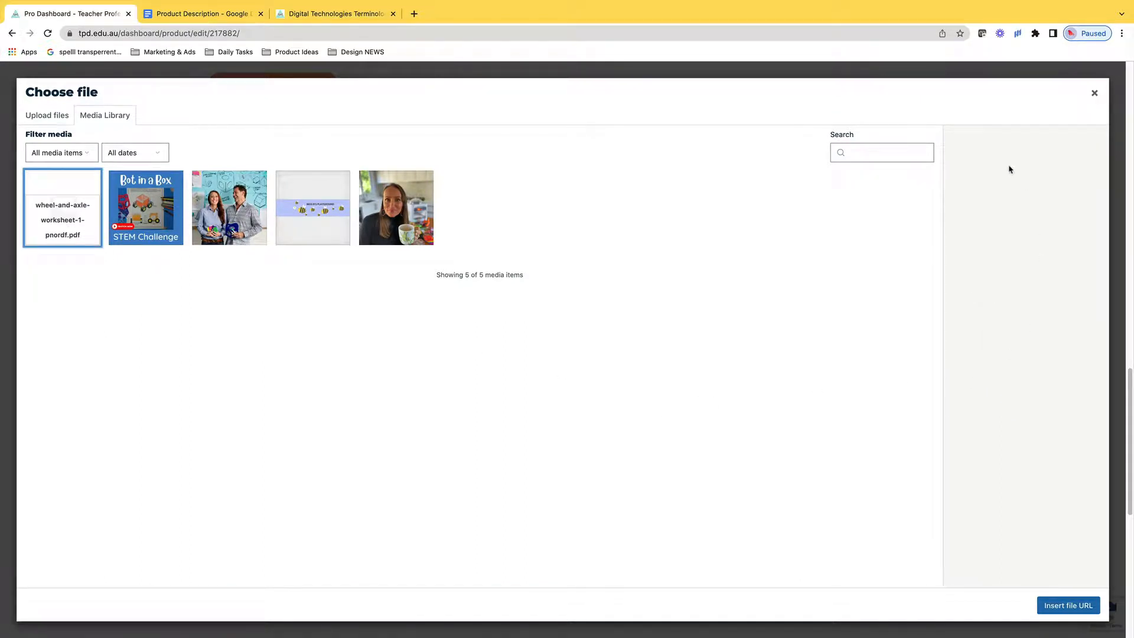
click(1063, 606)
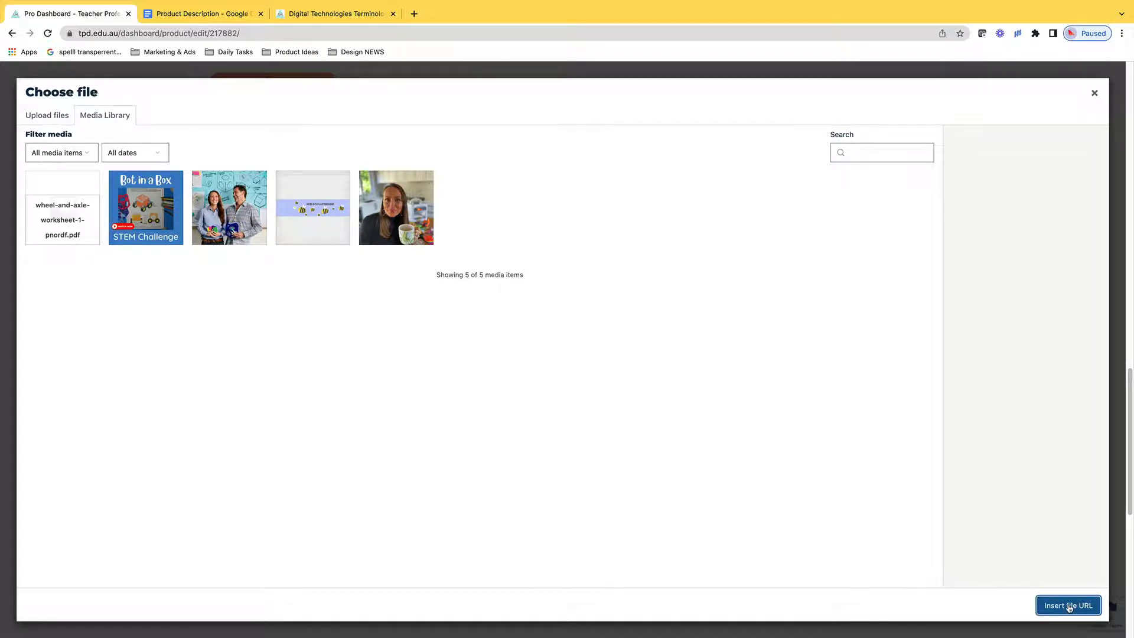
click(70, 200)
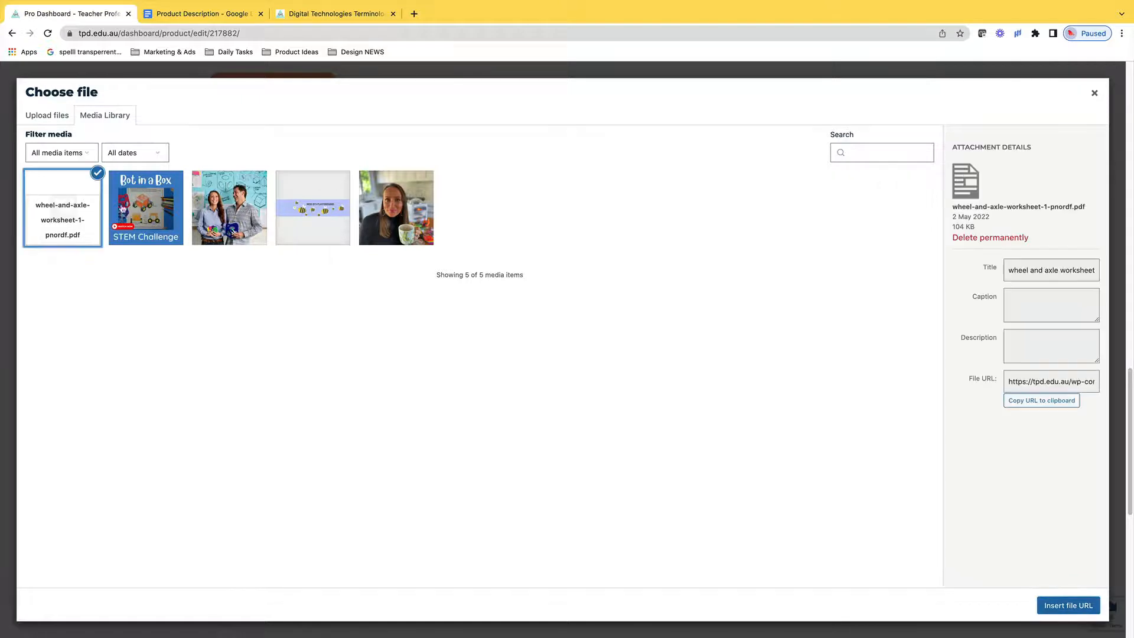
click(1053, 607)
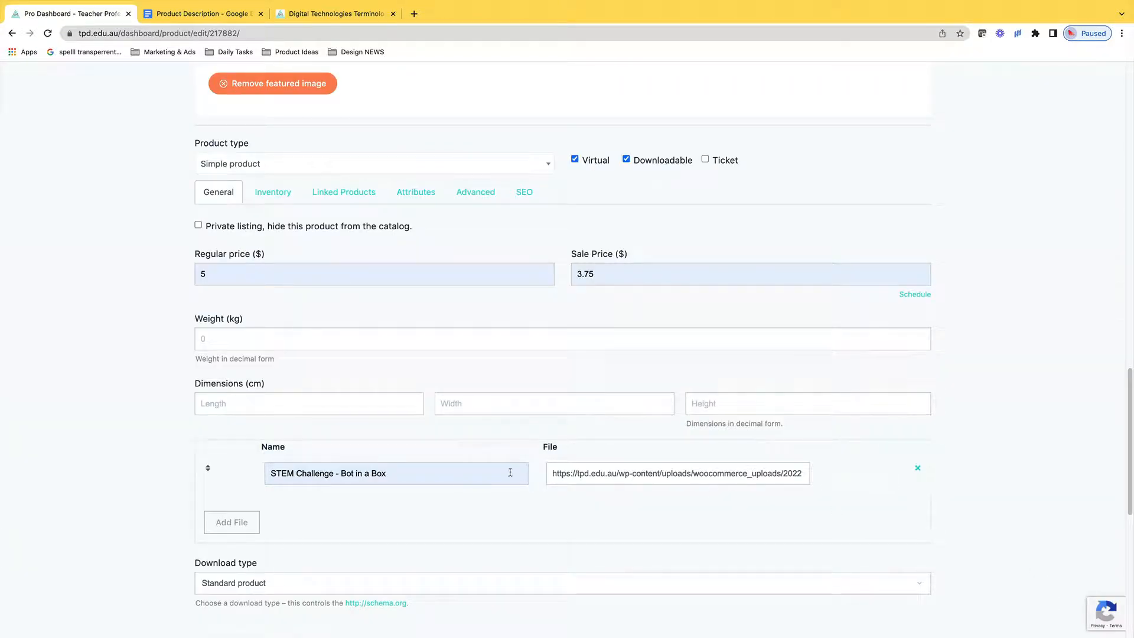
click(246, 530)
- Review the download type options and choose Standard product
scroll(623, 493, down, 2)
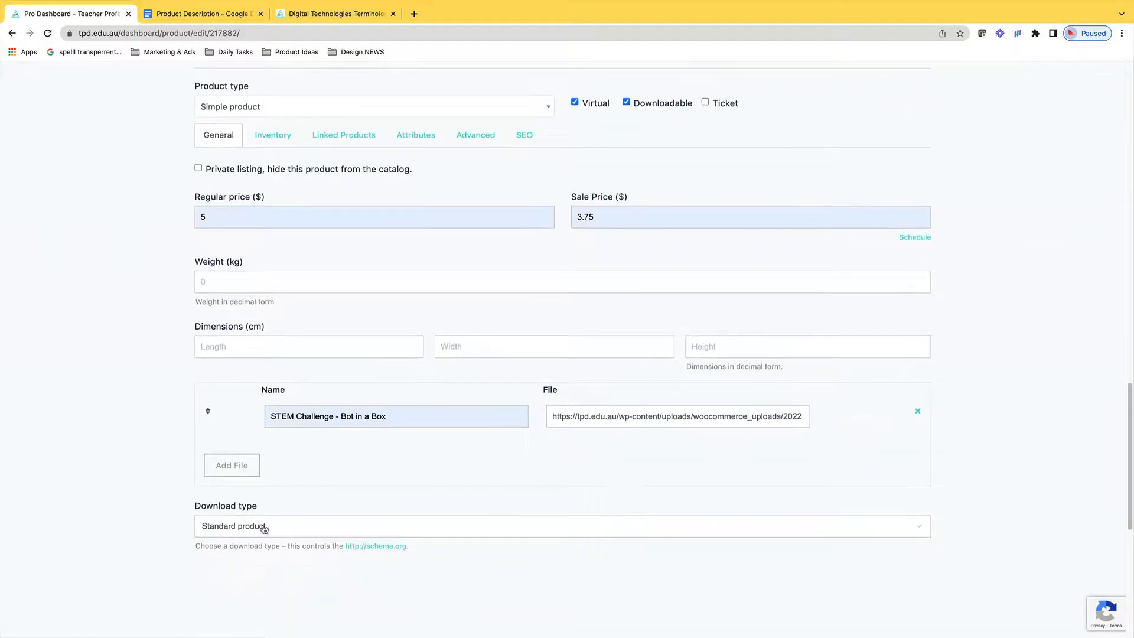
click(918, 529)
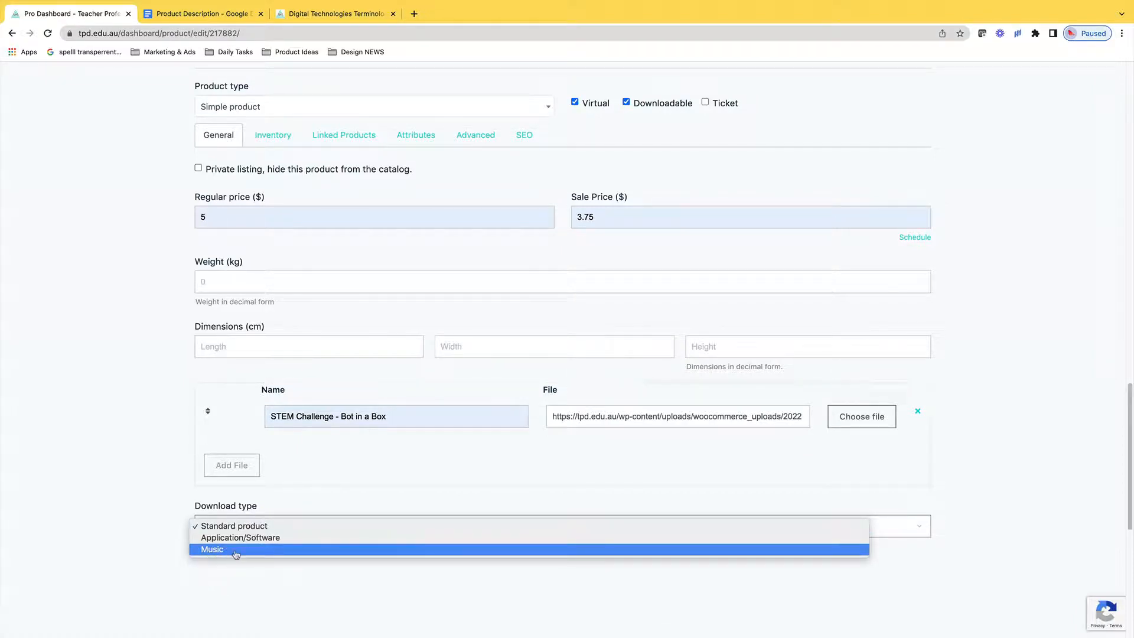
click(297, 527)
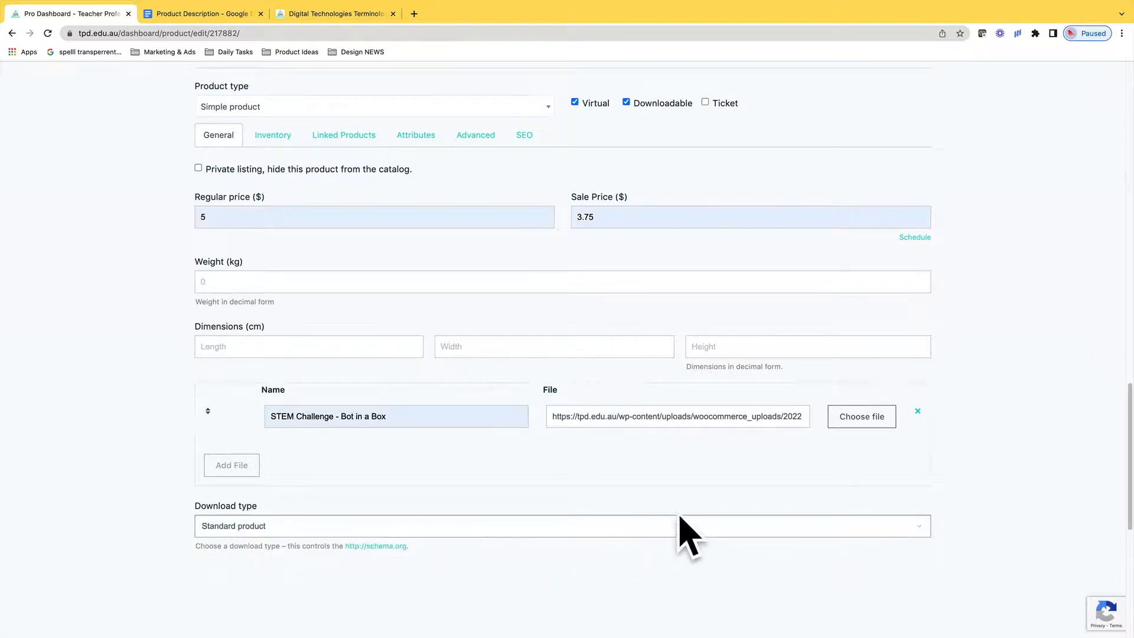
- Add the Resource Type attribute to the product with the value Digital Download
scroll(1001, 496, down, 3)
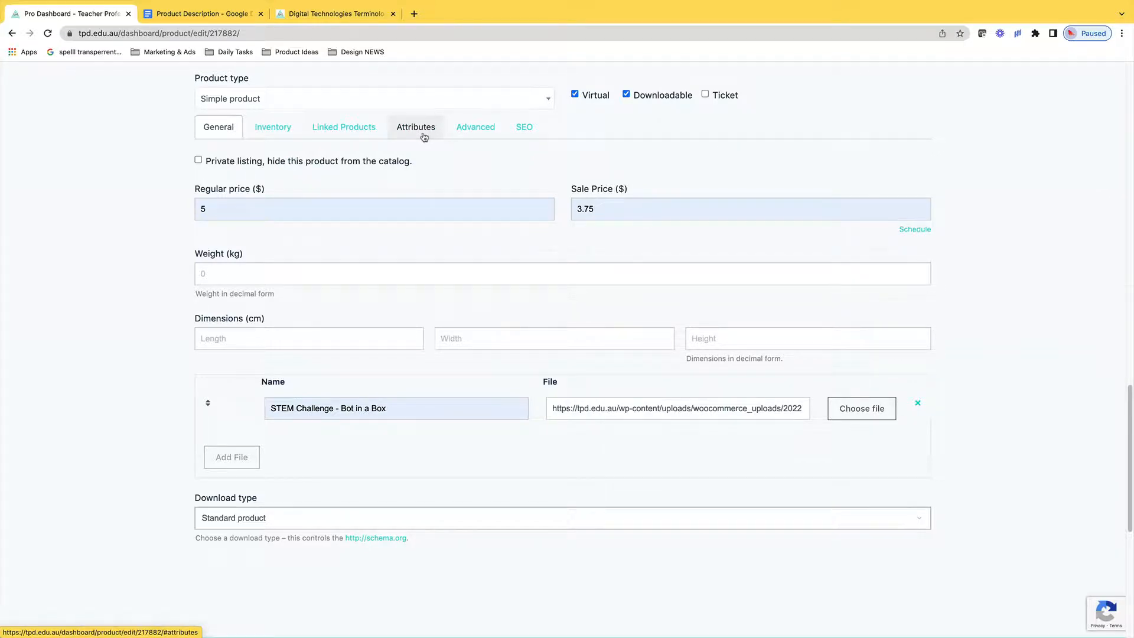
click(424, 137)
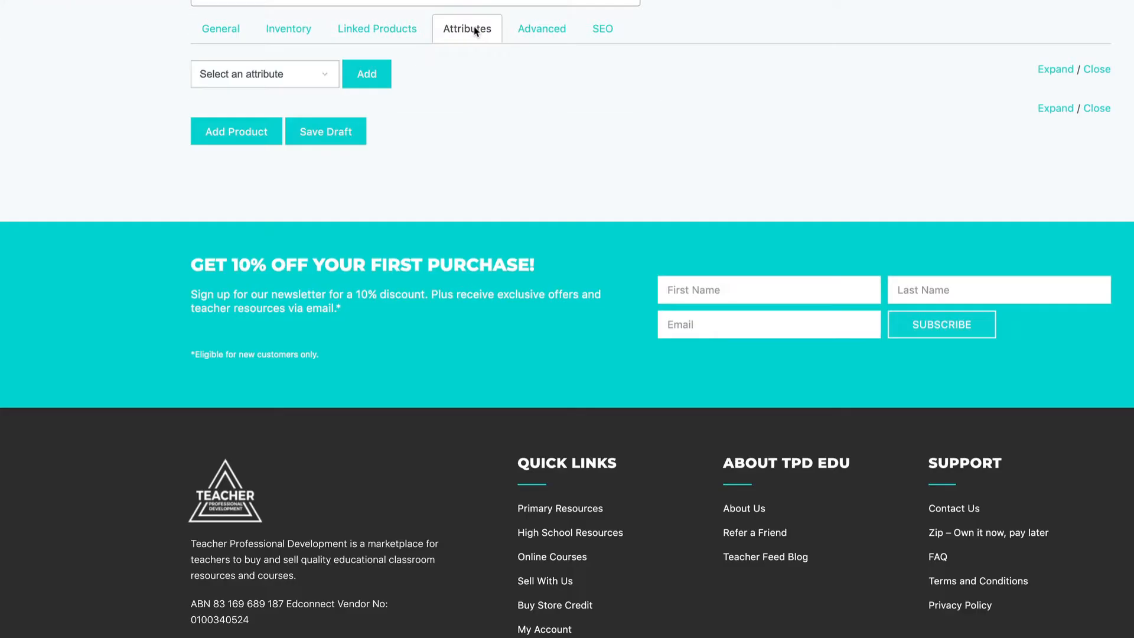
click(325, 78)
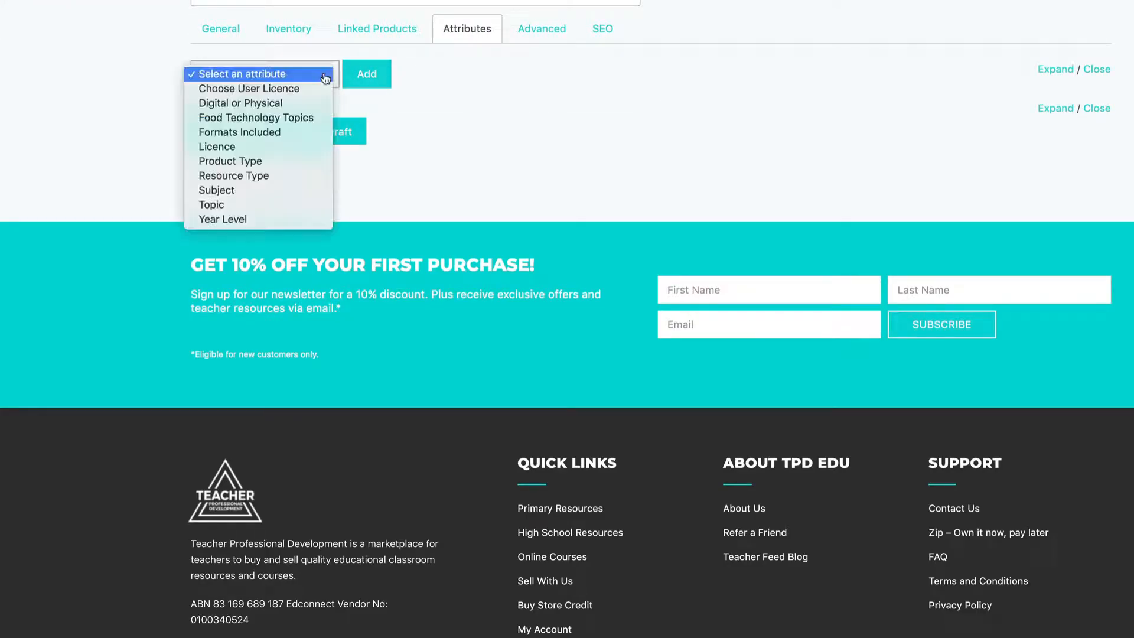
click(291, 176)
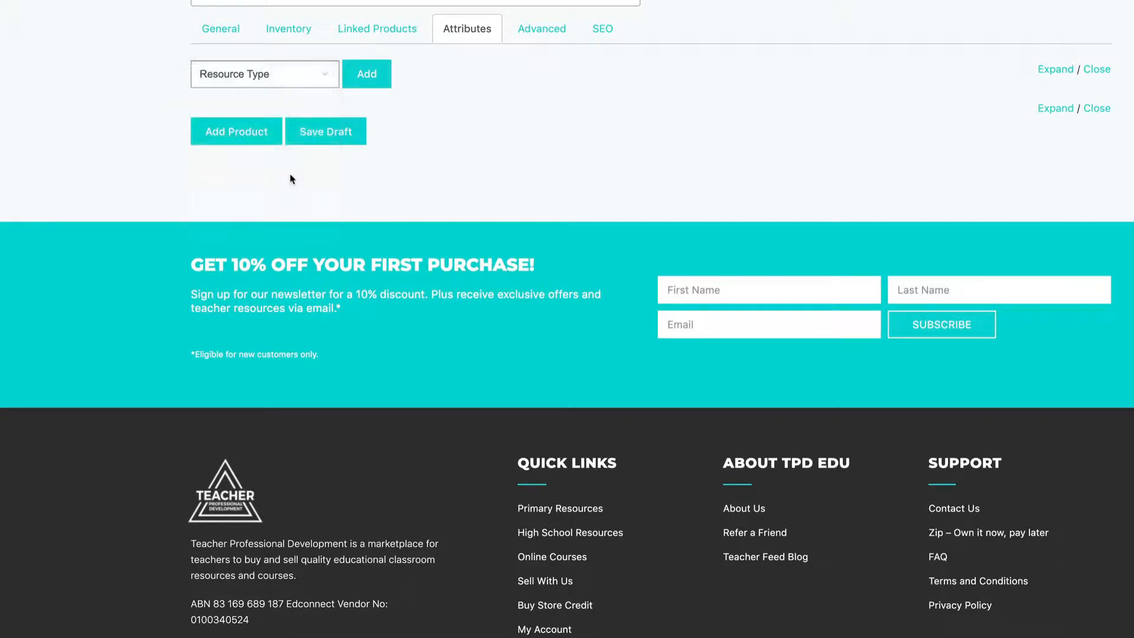
click(366, 75)
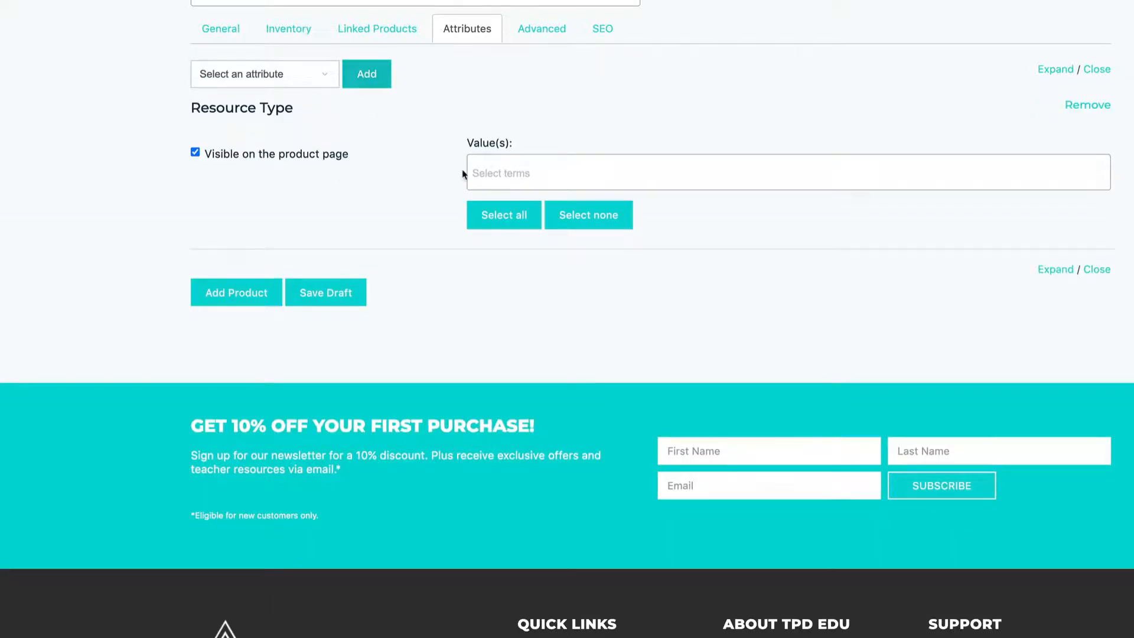
click(478, 166)
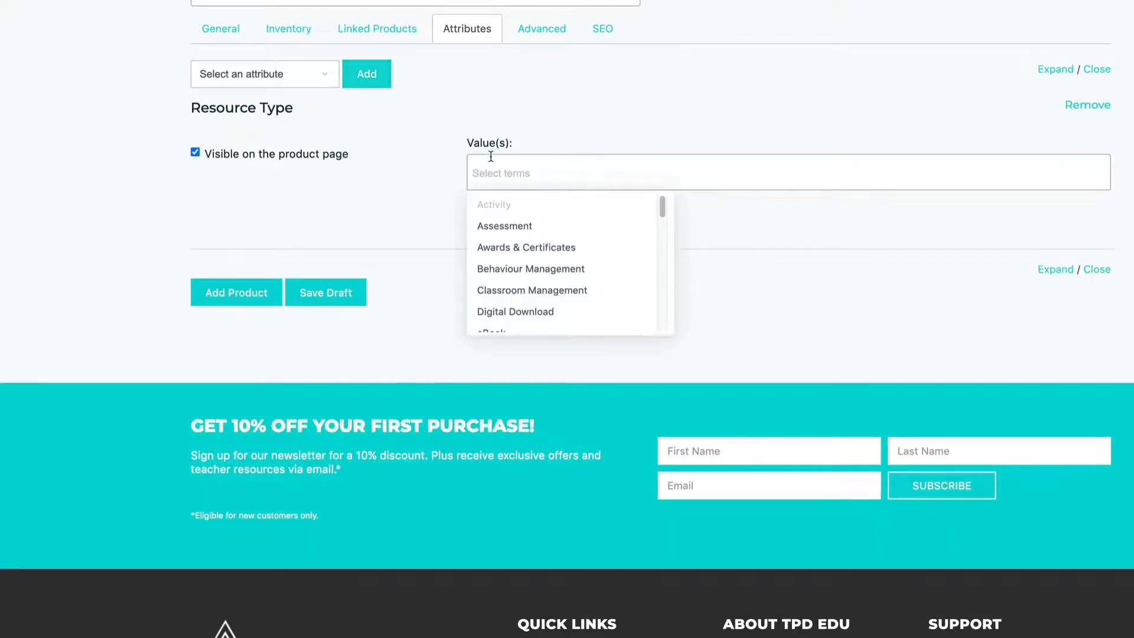
click(564, 312)
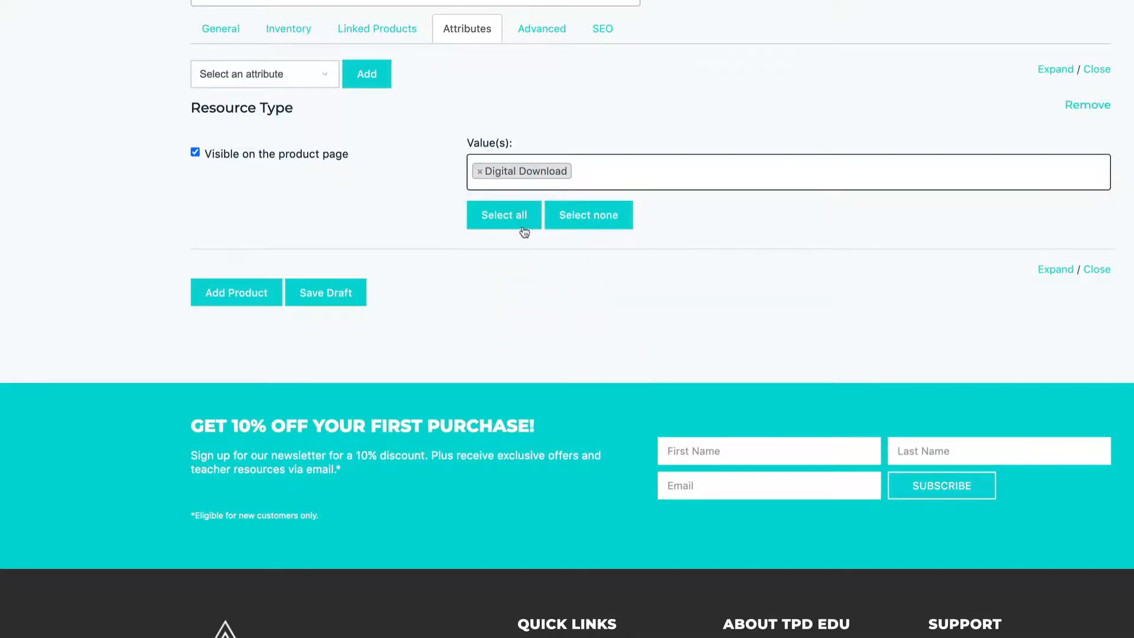
- Examine the available attributes and how they are presented on the Digital Technologies Terminology Pack product page
click(370, 77)
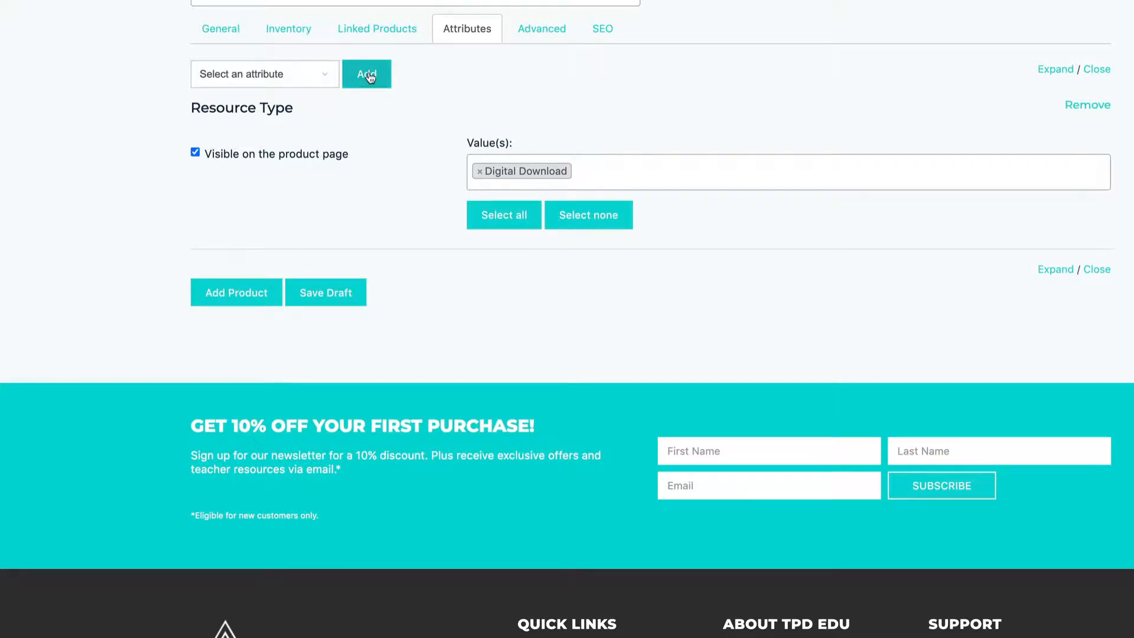
click(328, 77)
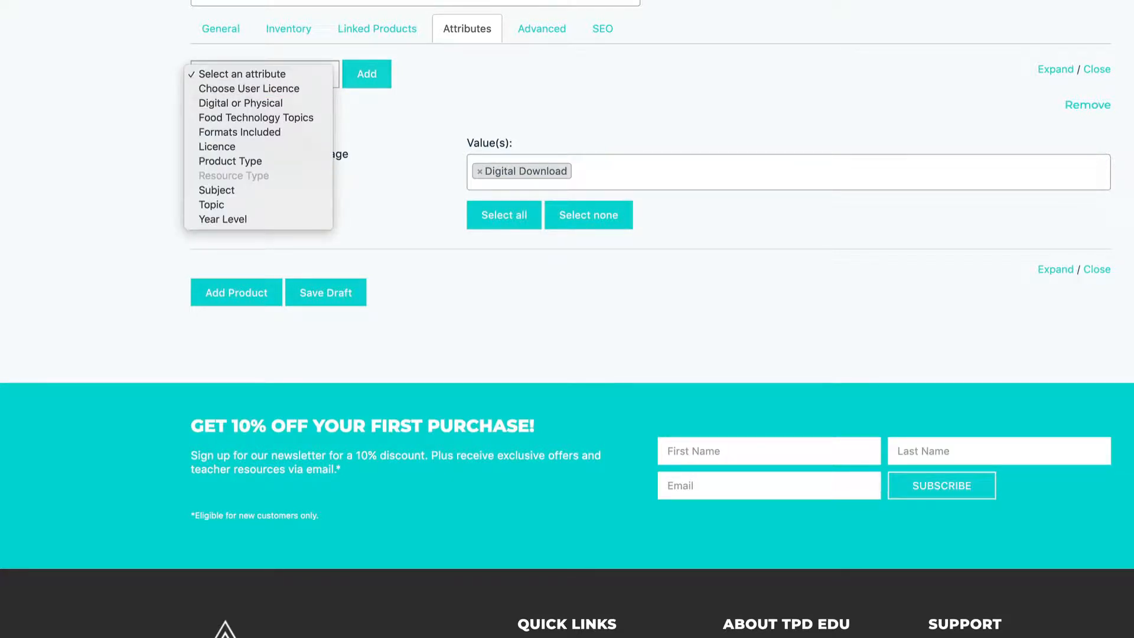
key(Escape)
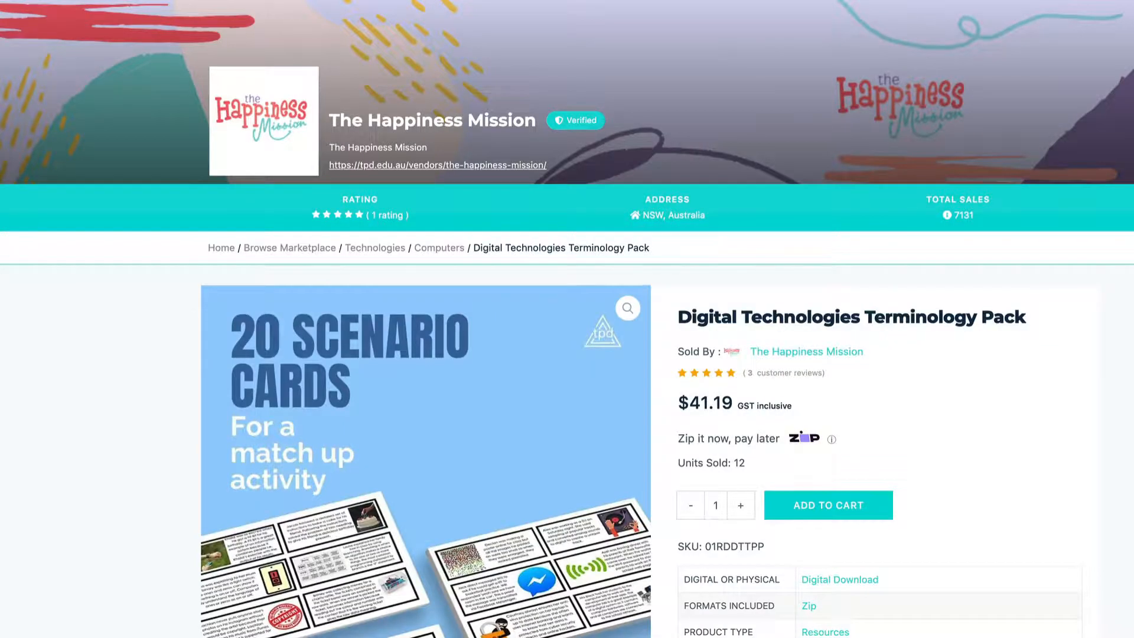
scroll(941, 393, down, 4)
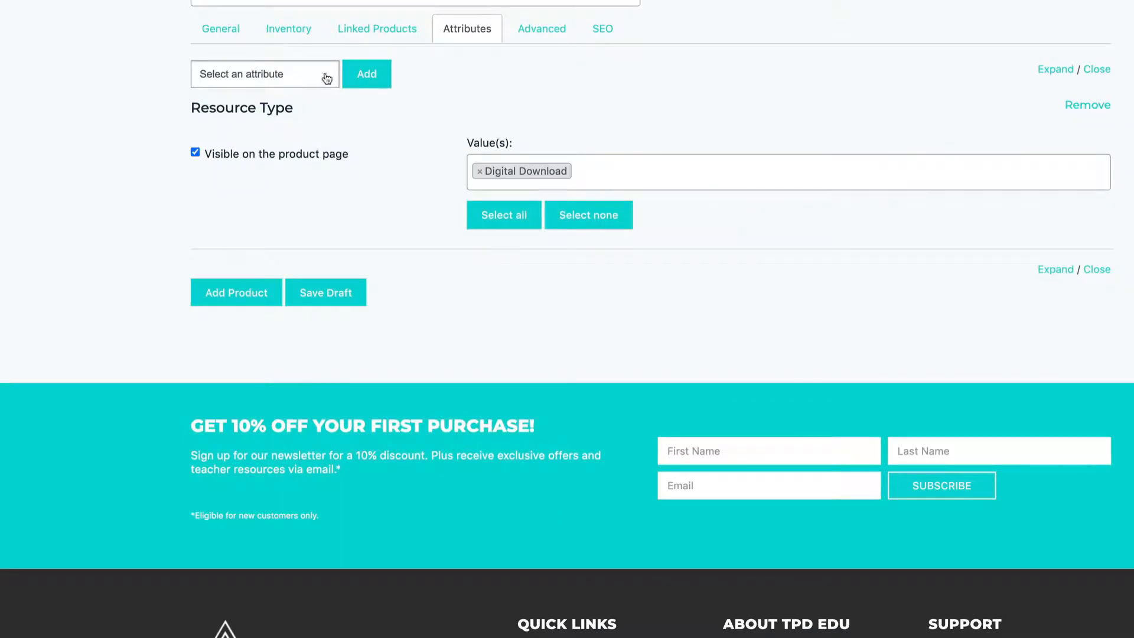
- Add the Year Level attribute to the product with the value Kindergarten
click(326, 79)
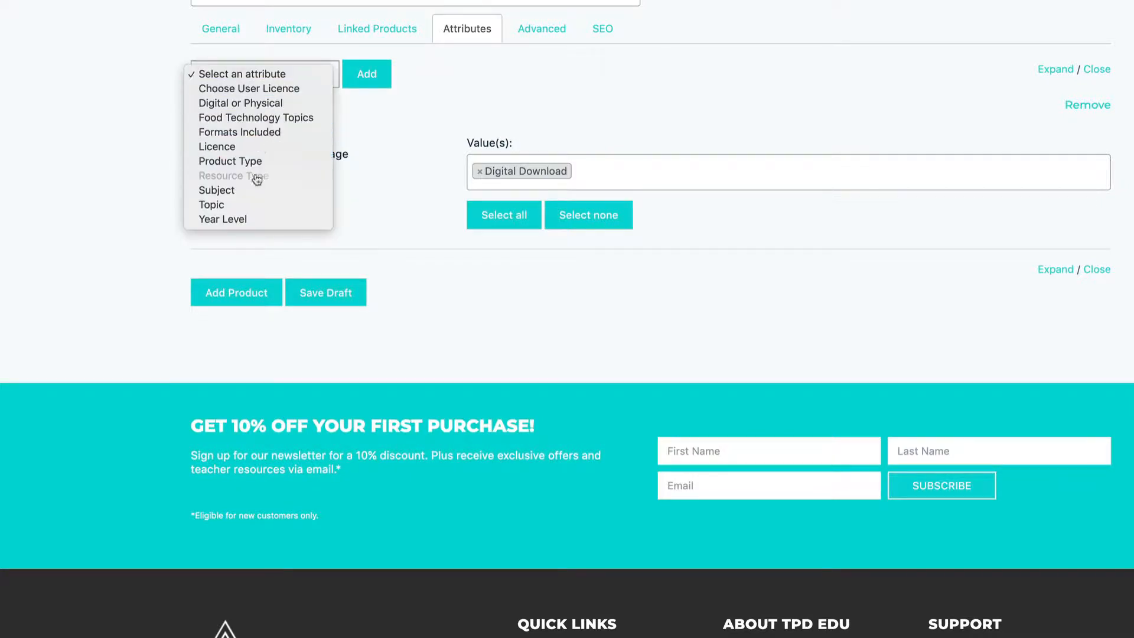
click(267, 221)
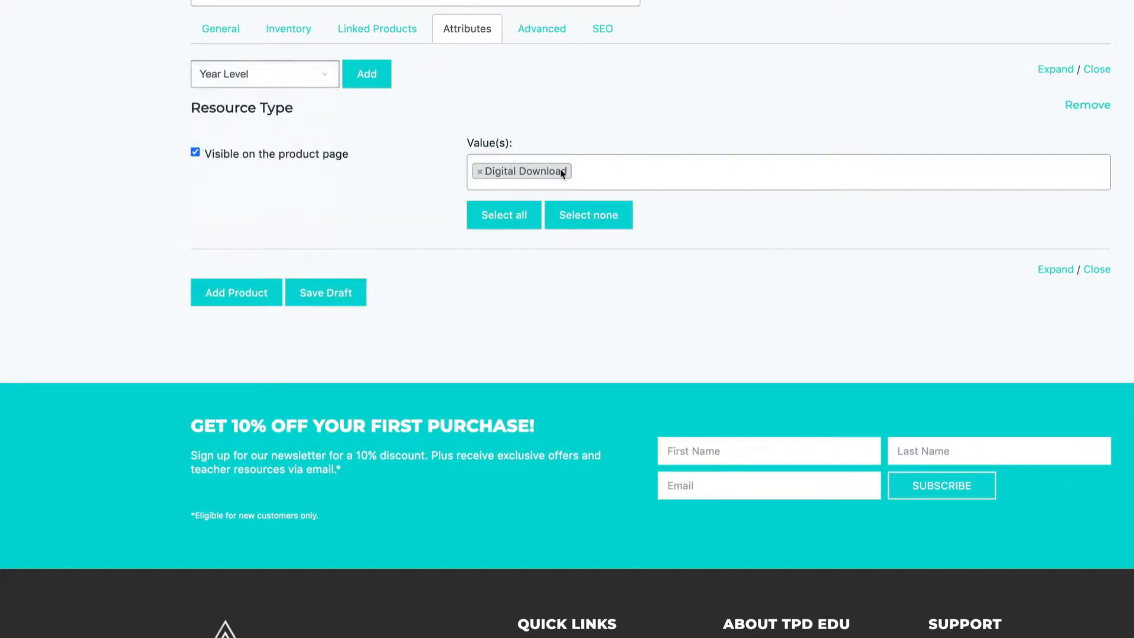
click(369, 78)
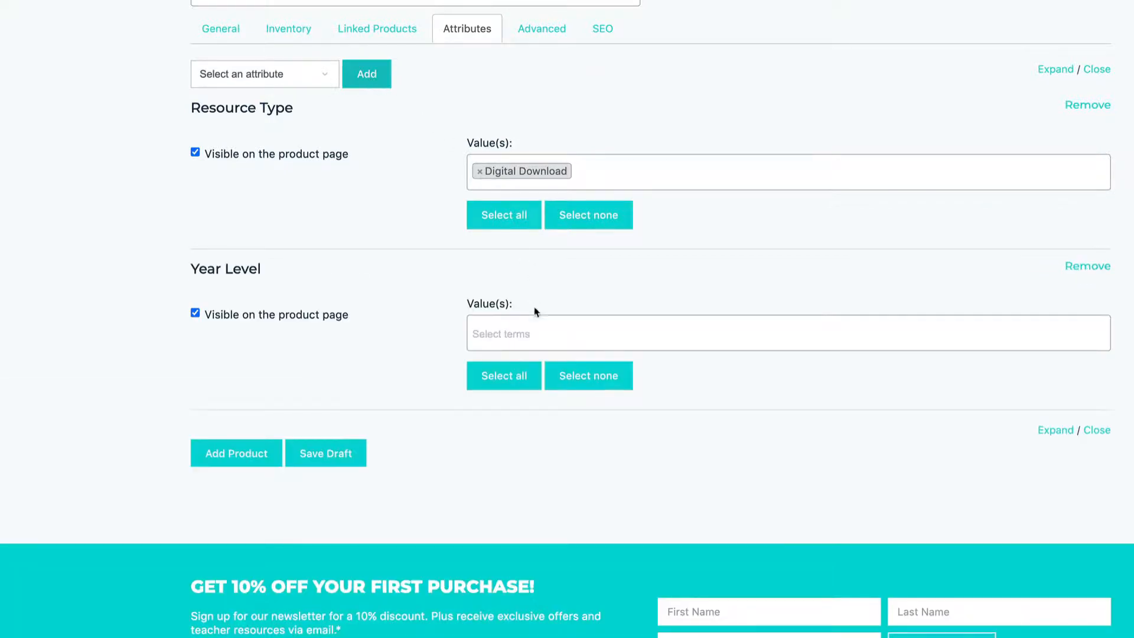
click(506, 334)
text(Ki)
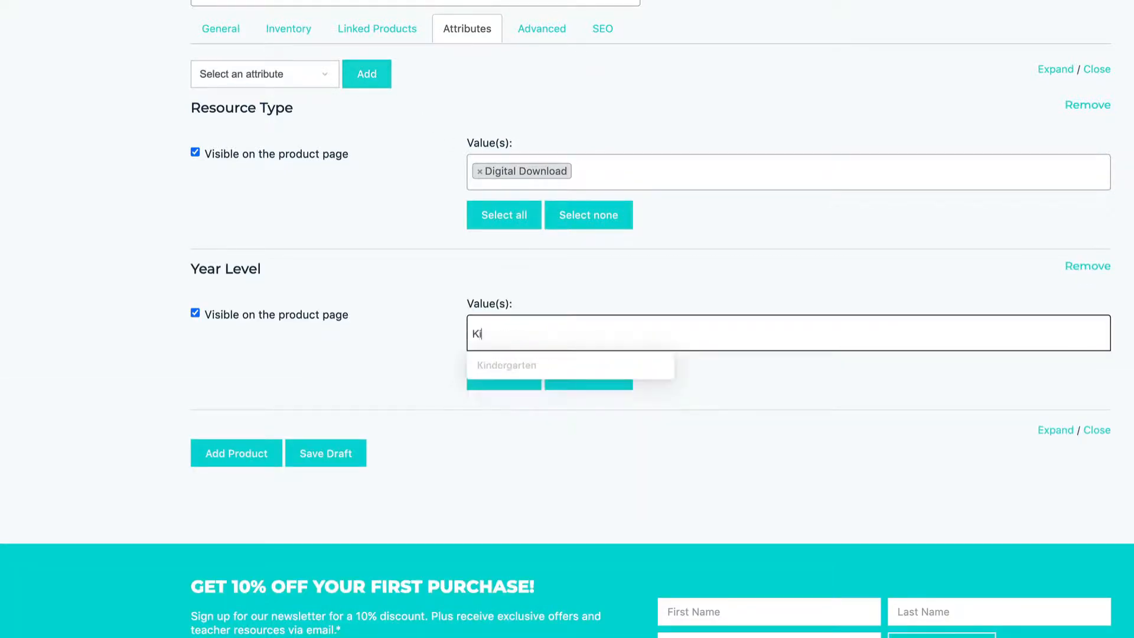
click(499, 365)
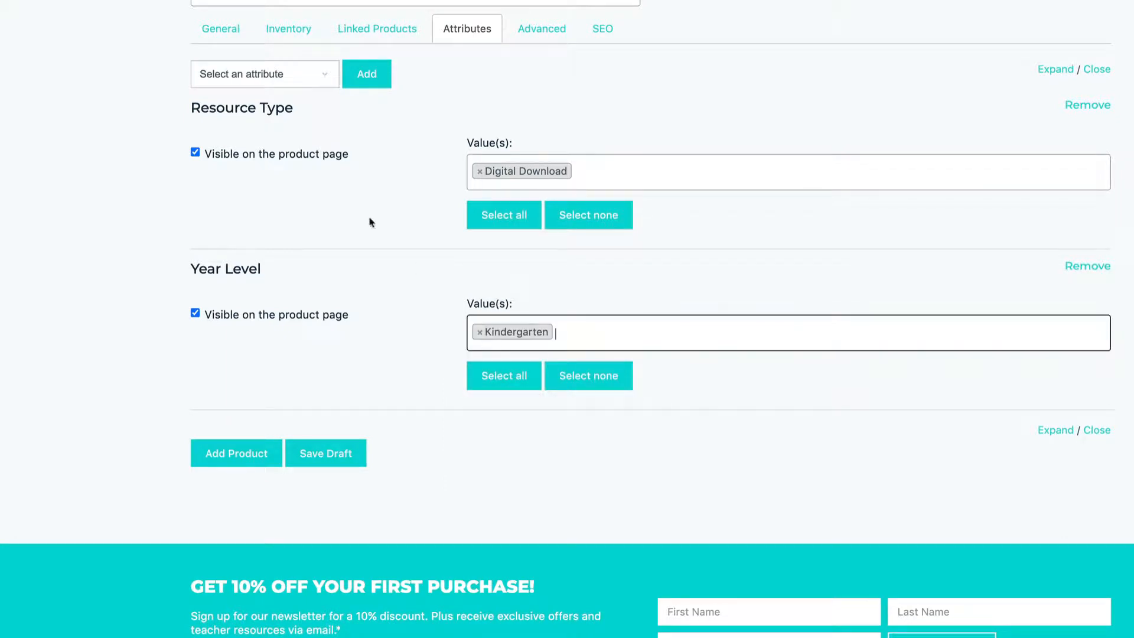
- Add the Formats Included attribute to the product with the value PDF
click(328, 77)
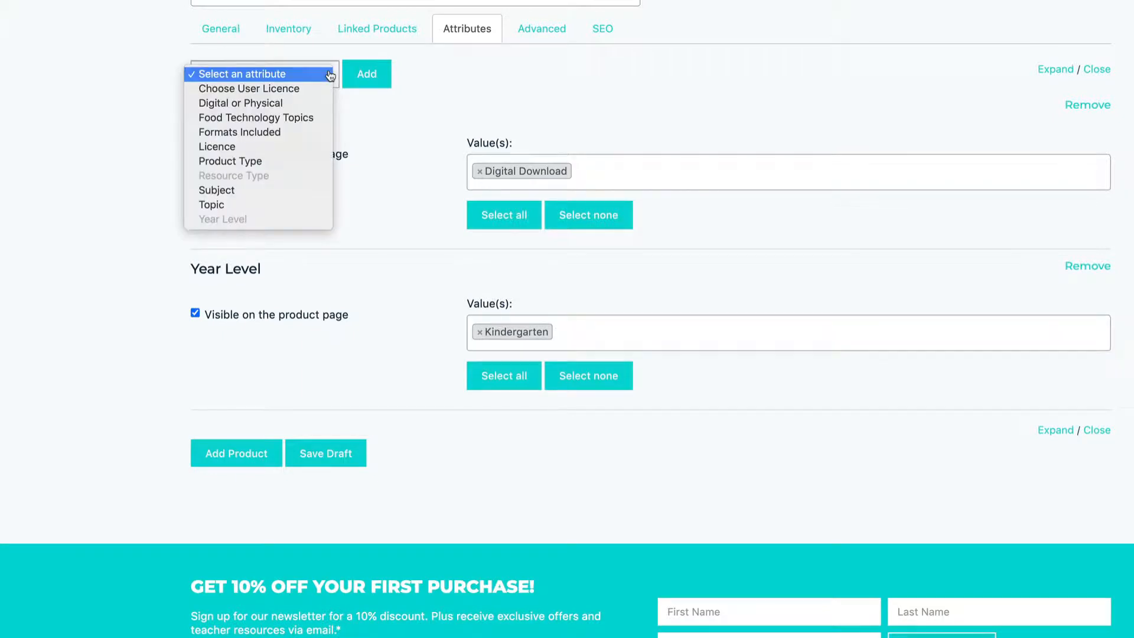
click(289, 134)
click(367, 75)
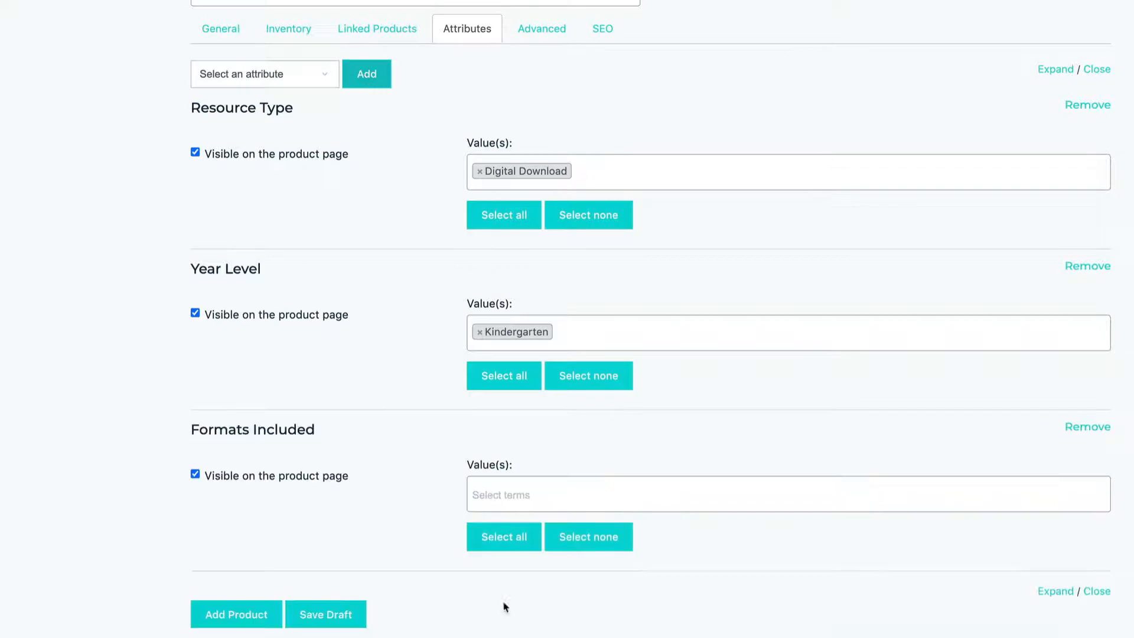
click(500, 494)
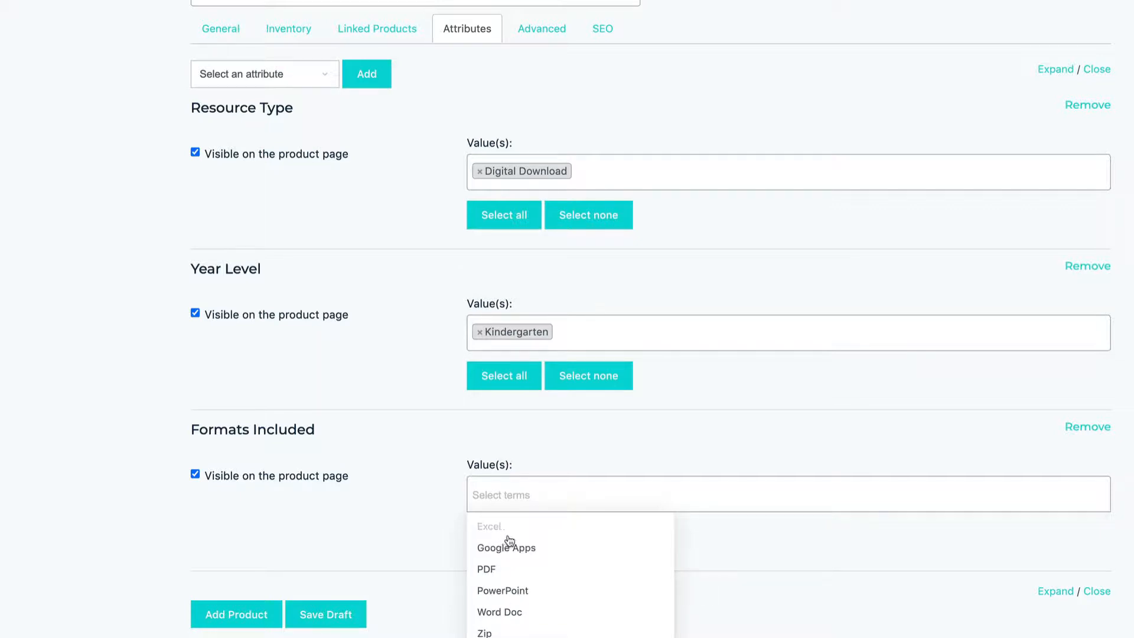
click(494, 571)
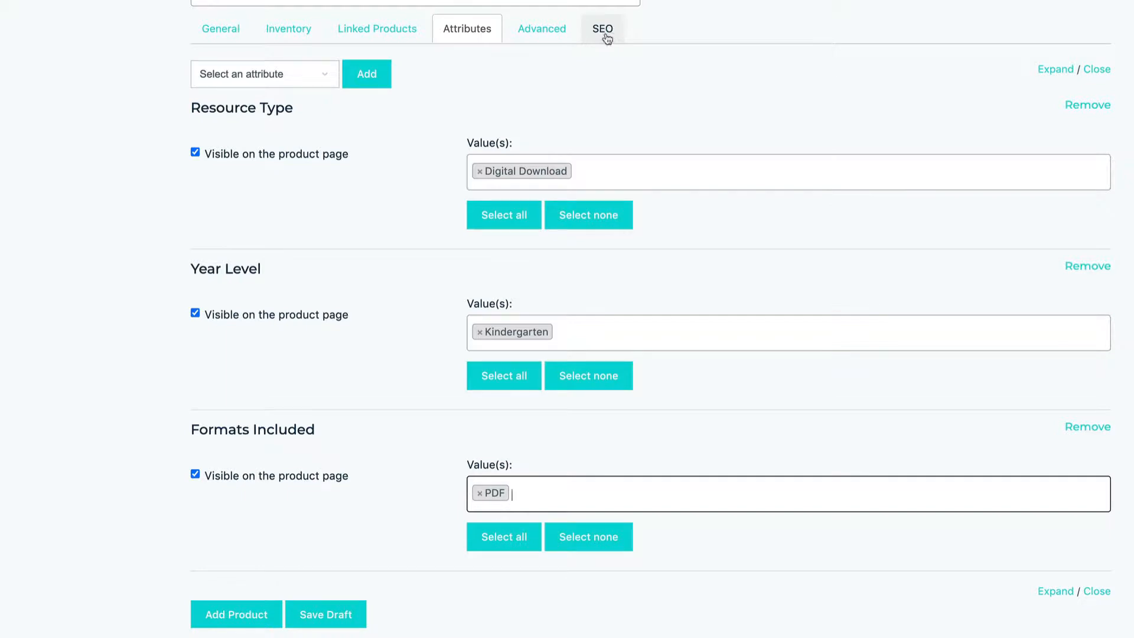
- Review the product name, the full description with its embedded video link, and the added attributes before submission
scroll(592, 75, up, 10)
scroll(589, 72, up, 7)
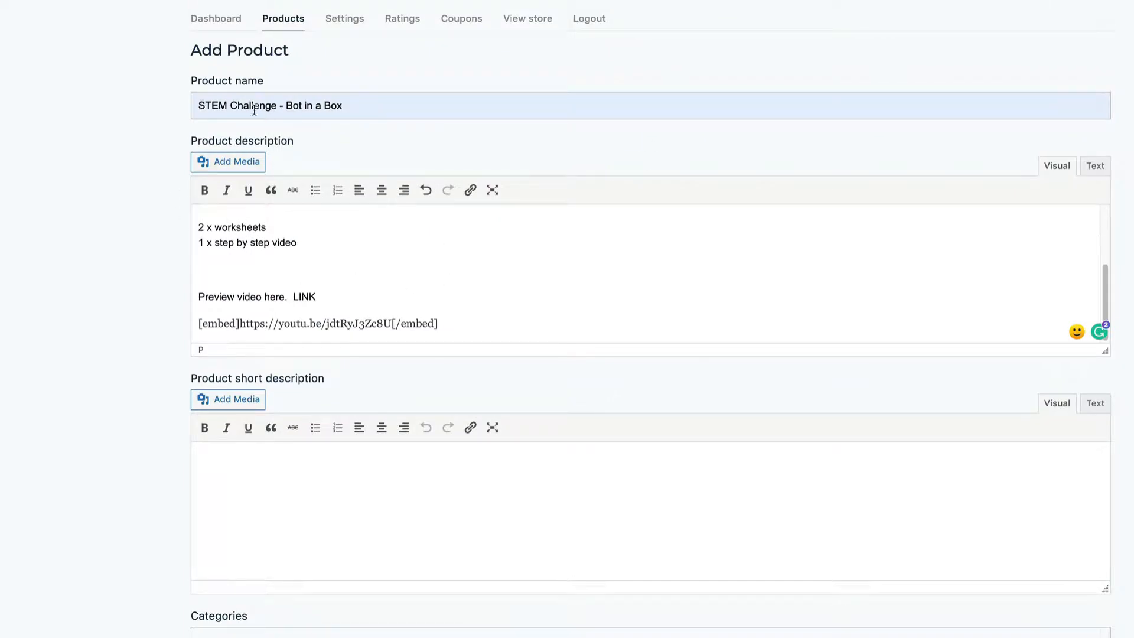
scroll(380, 243, up, 2)
scroll(263, 286, up, 1)
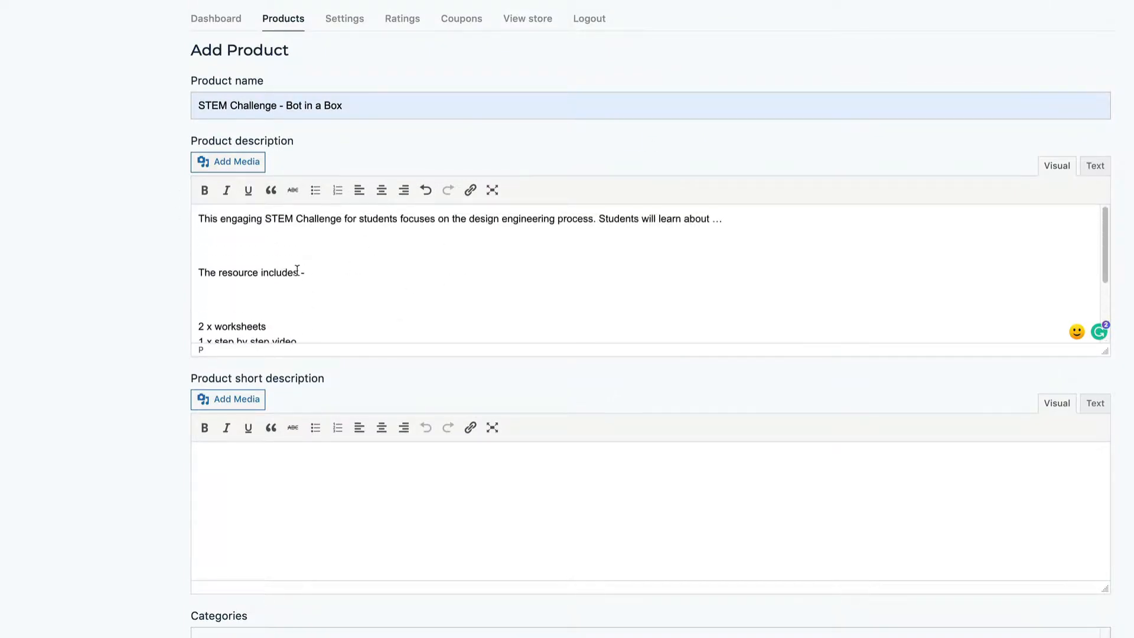
scroll(450, 241, down, 3)
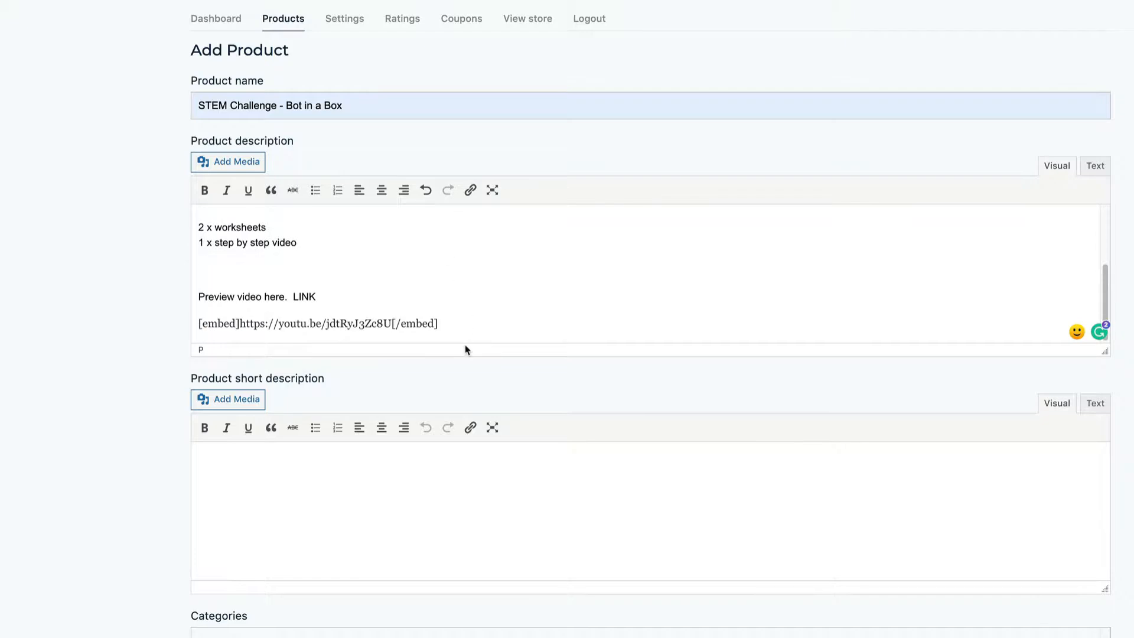
scroll(465, 349, down, 11)
scroll(465, 344, down, 7)
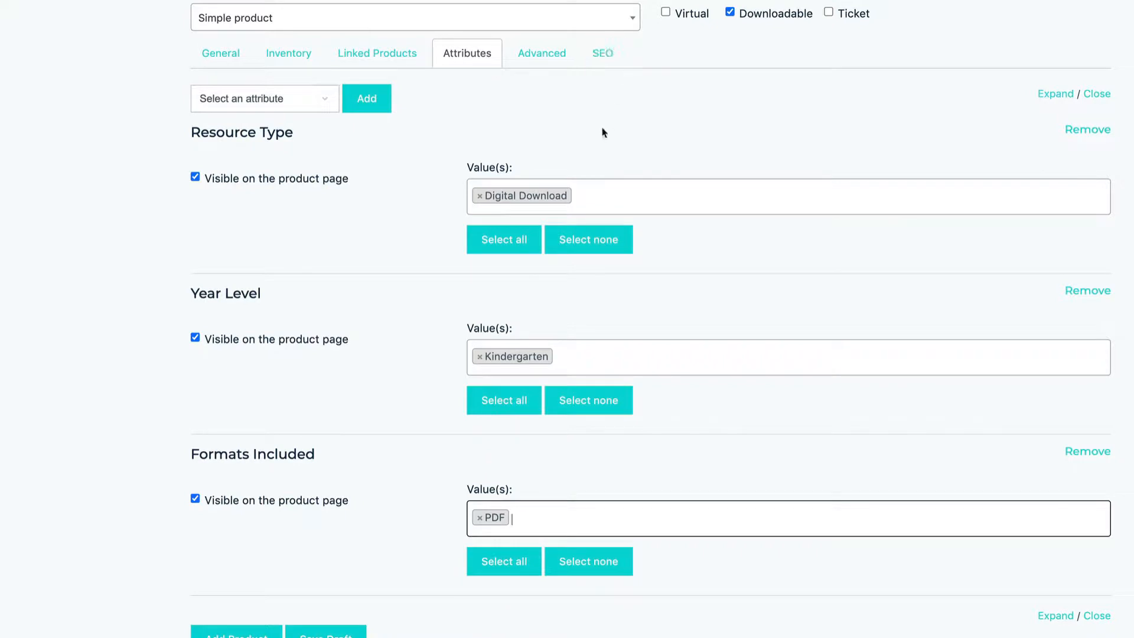
scroll(603, 132, down, 1)
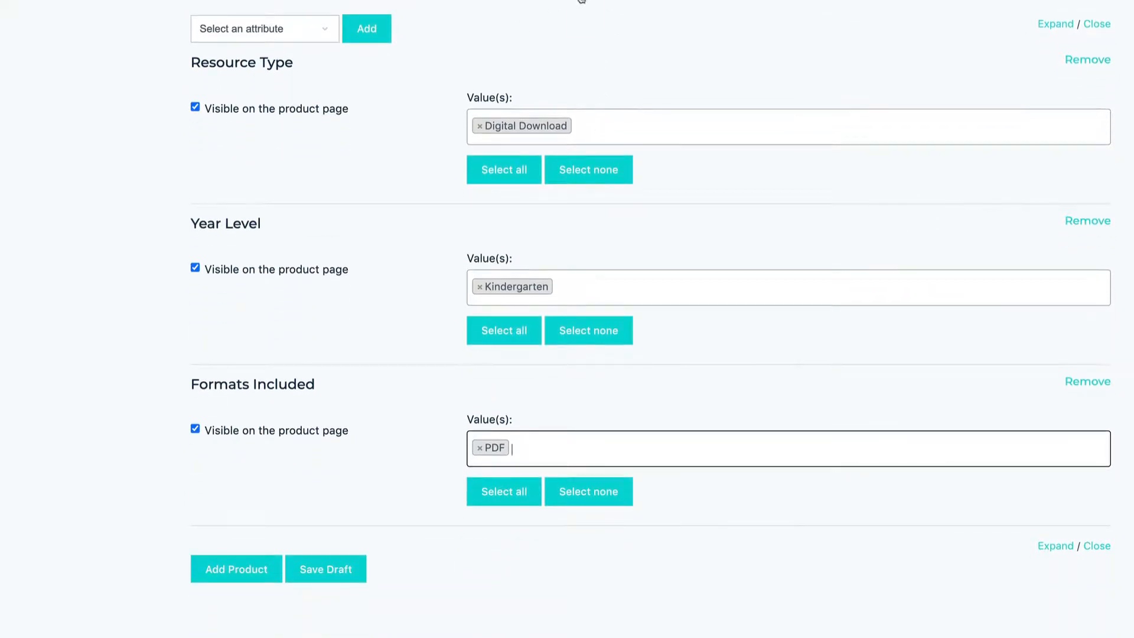
- Submit the finished STEM Challenge - Bot in a Box product for review
scroll(397, 126, down, 3)
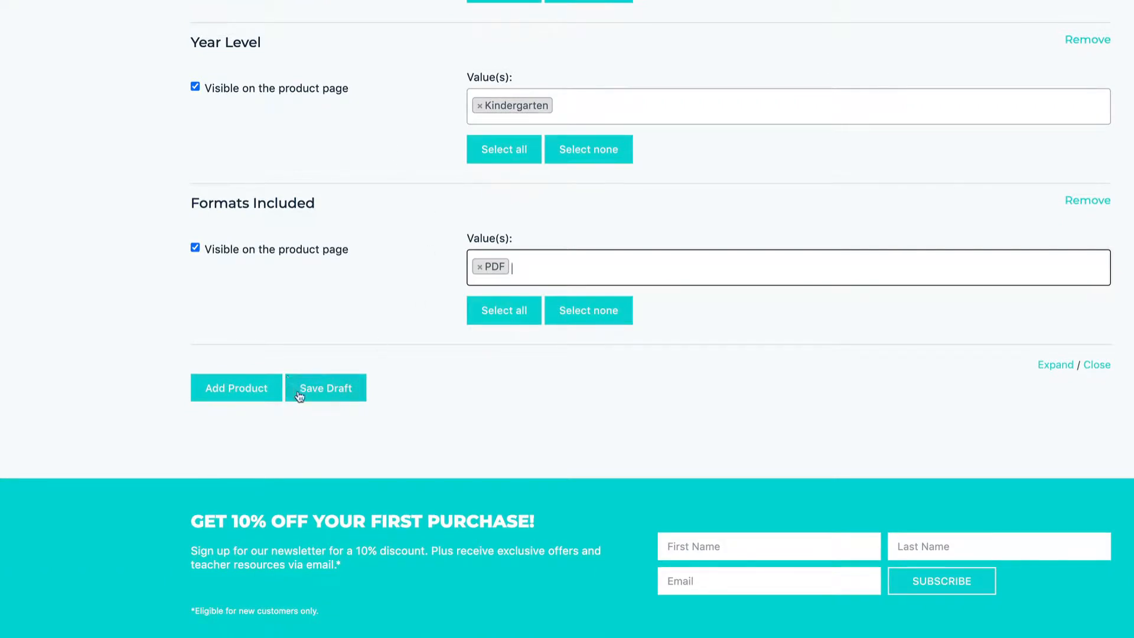
click(225, 390)
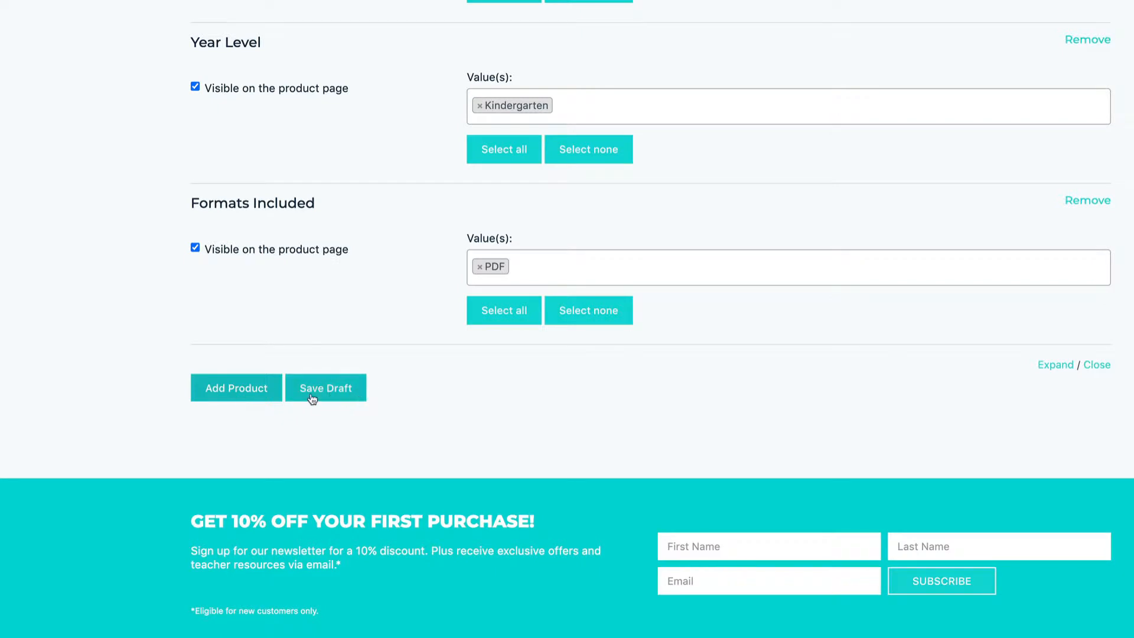
click(260, 395)
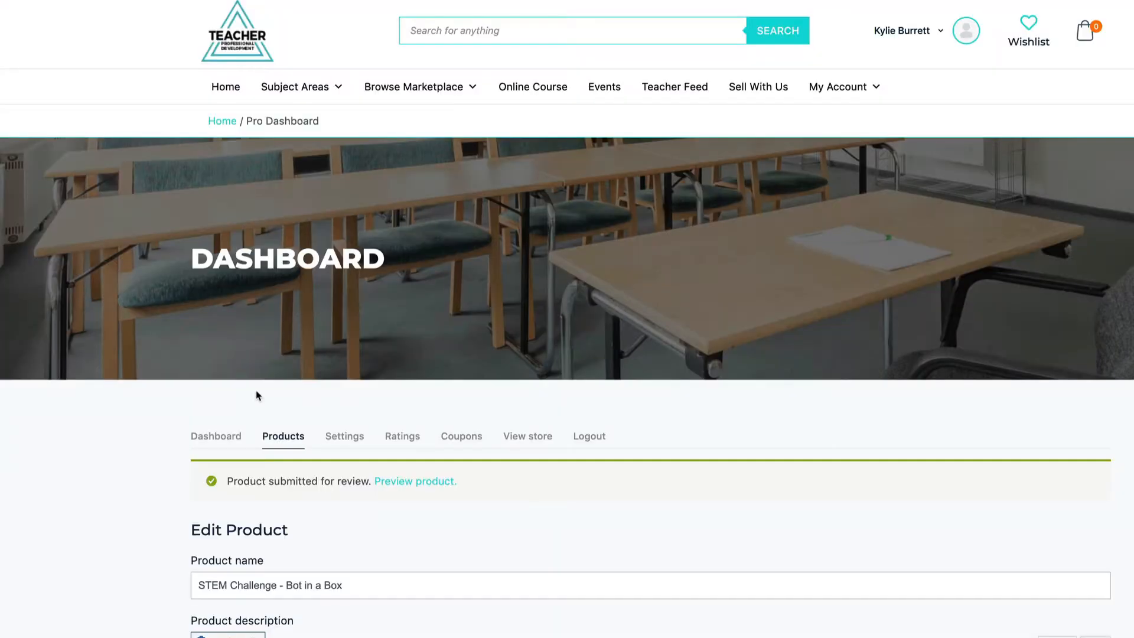
- Look over the submitted product's edit page, from its name and description down to the tags and featured image
scroll(406, 384, down, 1)
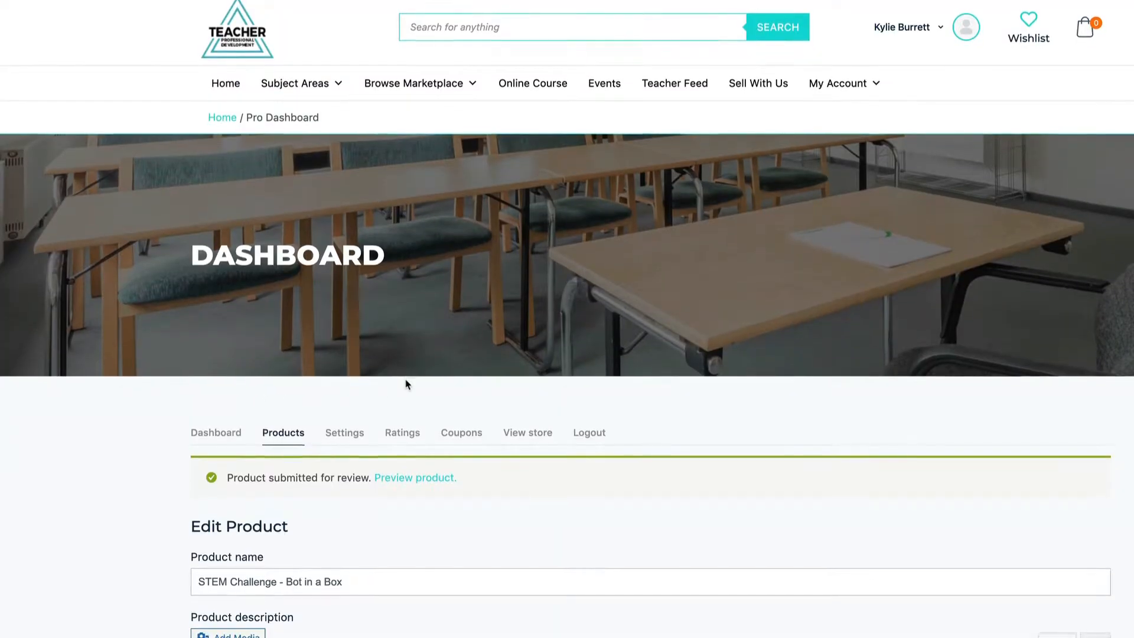
scroll(406, 384, down, 4)
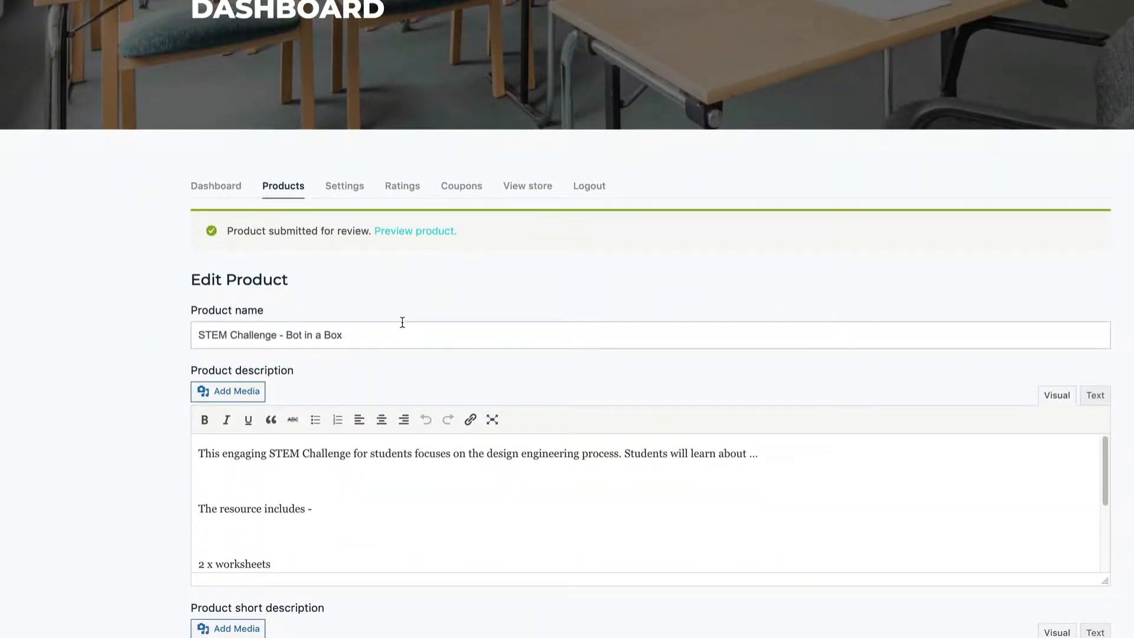
scroll(406, 431, down, 3)
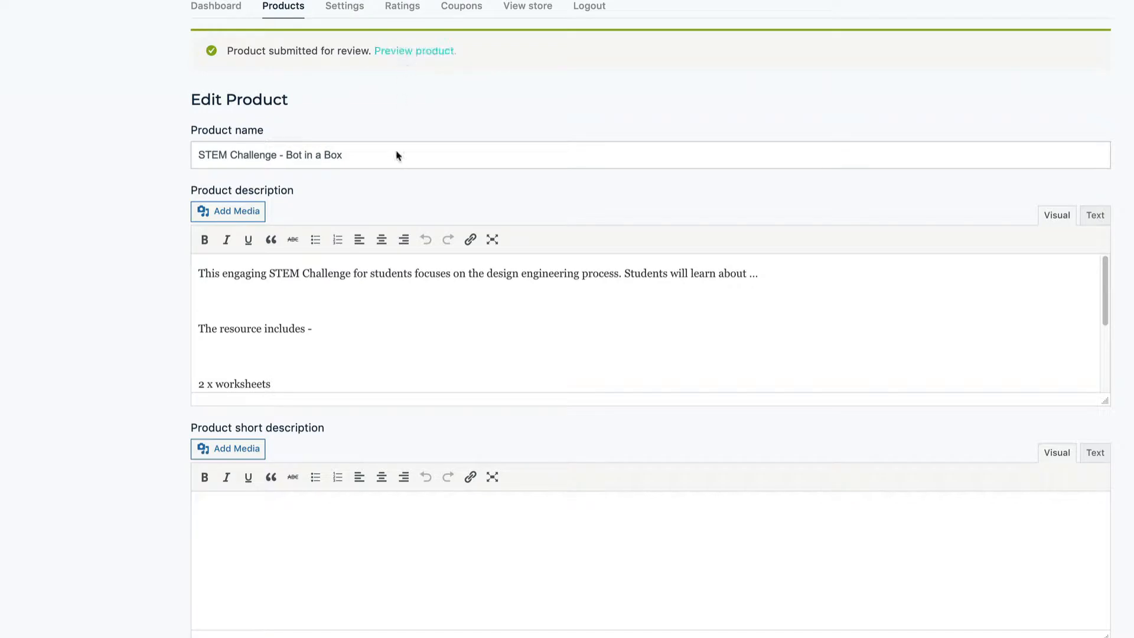
scroll(415, 230, down, 4)
scroll(416, 232, down, 6)
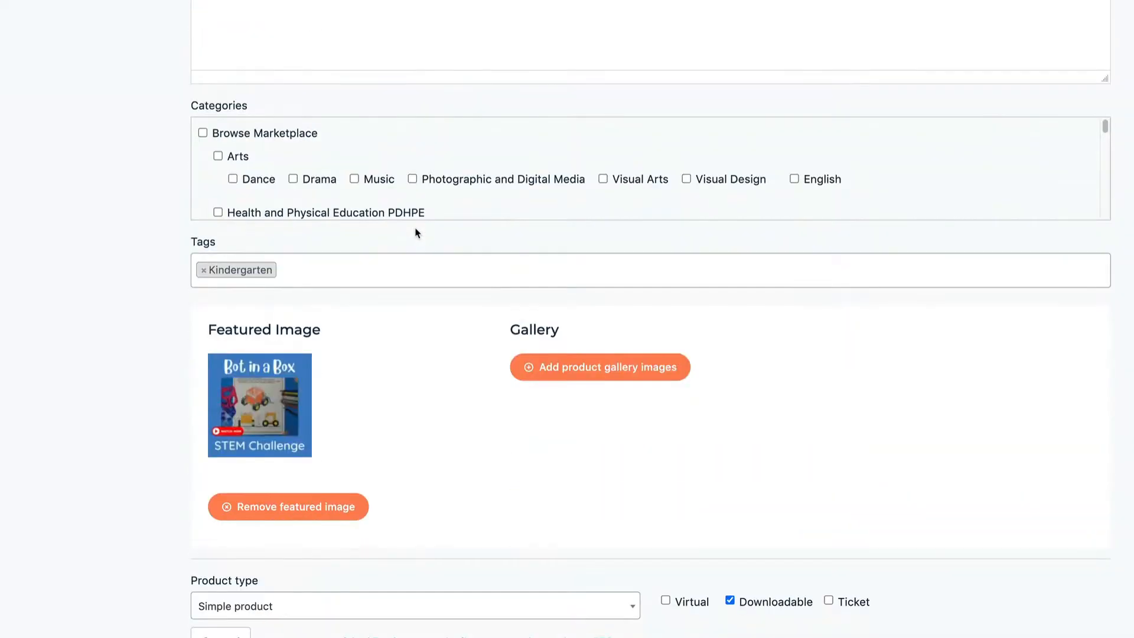
scroll(415, 232, up, 15)
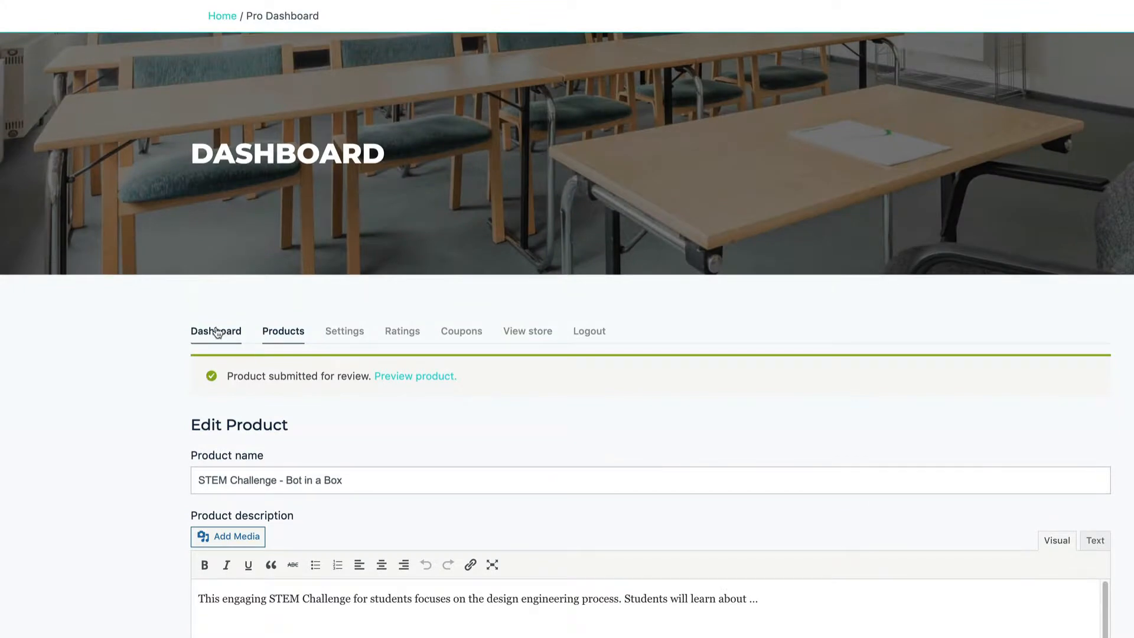
- Show the store's product list and check the approval status of the STEM Challenge – Bot in a Box entry
click(216, 333)
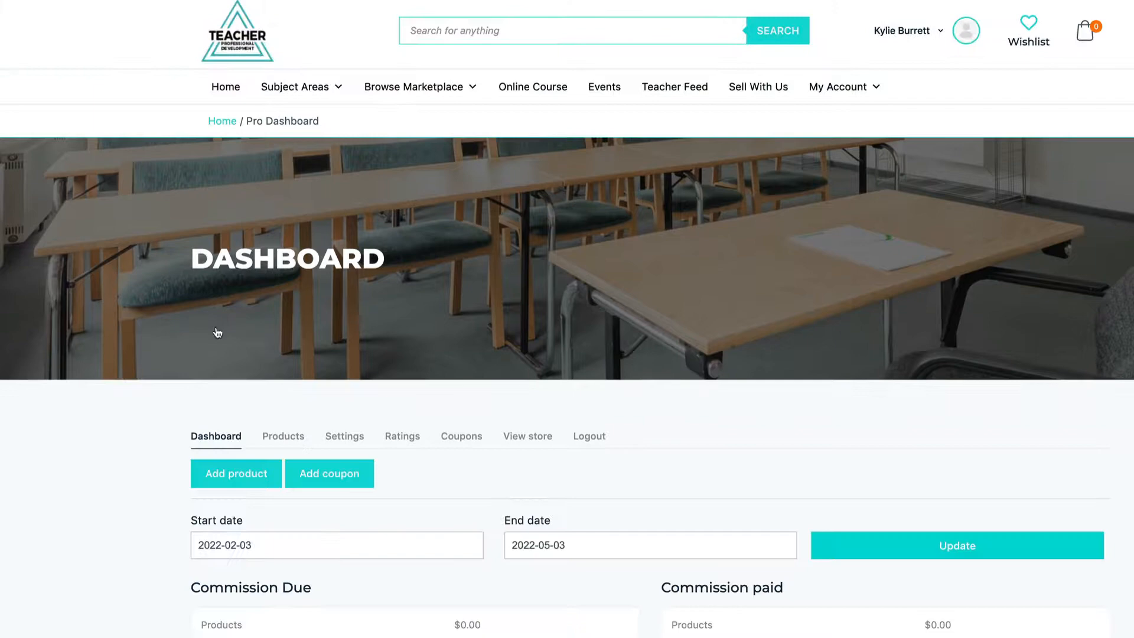
click(288, 437)
scroll(443, 531, down, 1)
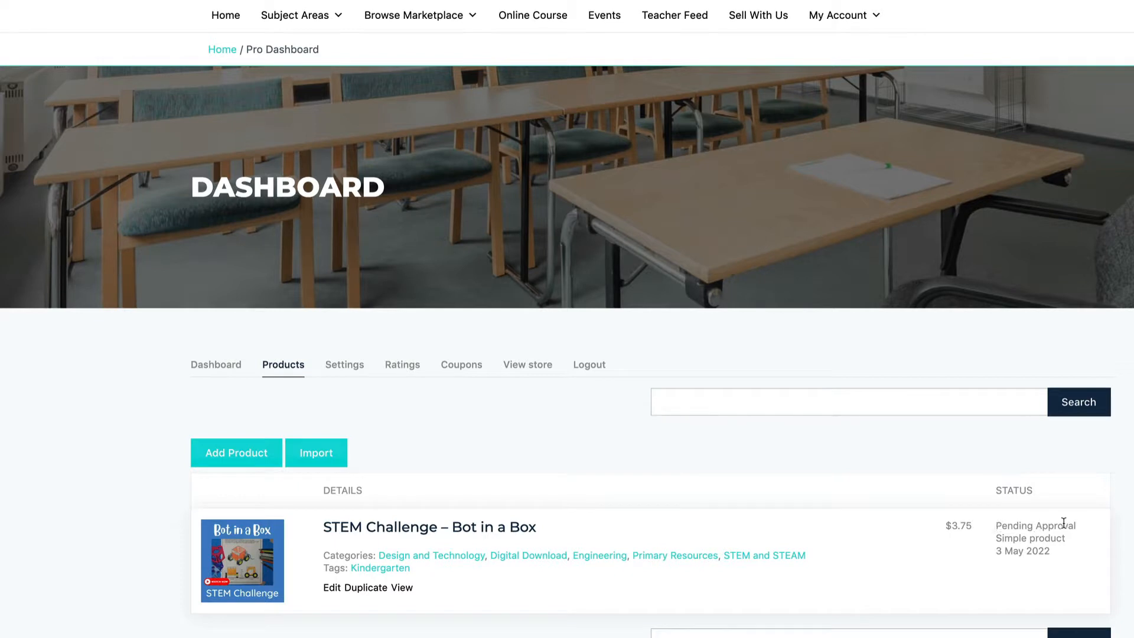
scroll(1060, 529, down, 1)
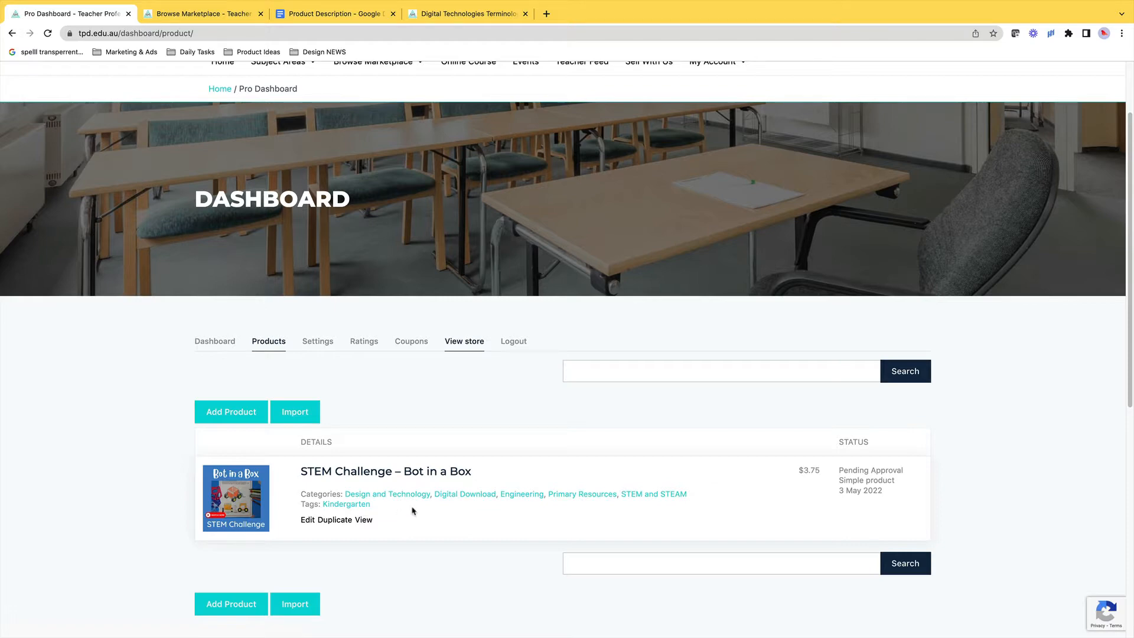
- View the Bot in a Box product page and examine its price, attributes, tag, description and embedded preview video
click(362, 521)
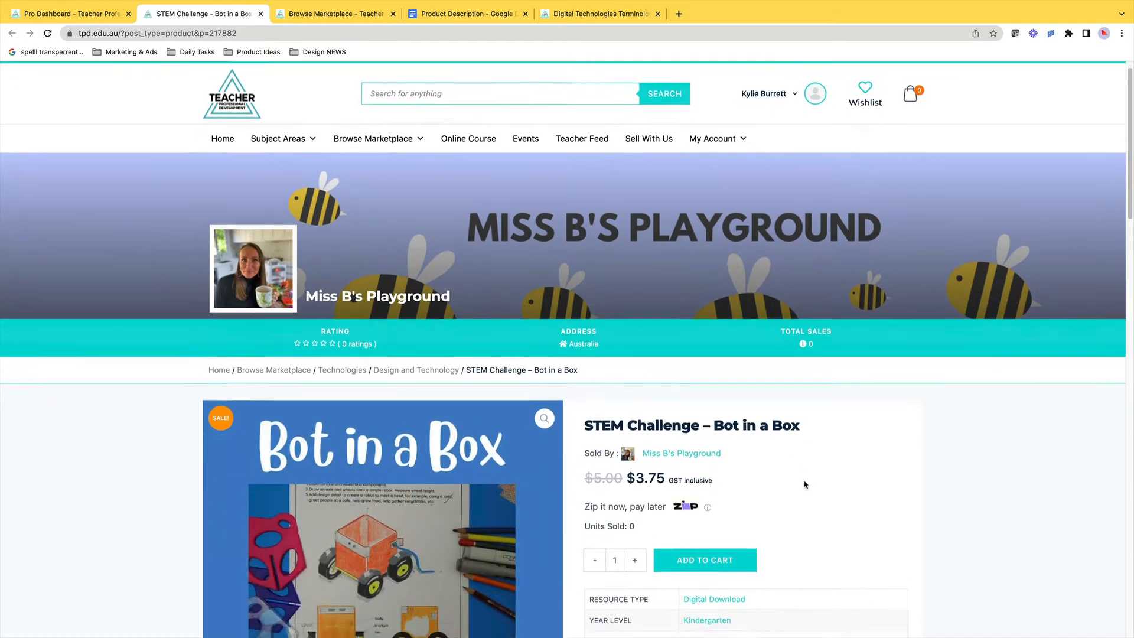
scroll(804, 483, down, 2)
scroll(804, 483, down, 2)
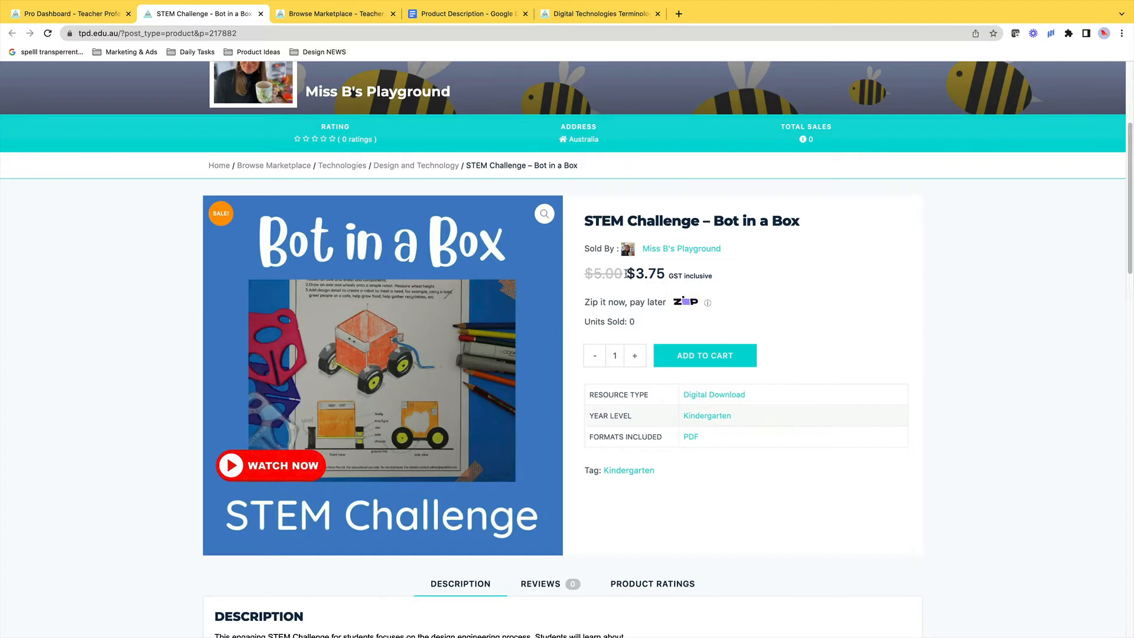
drag(634, 274, 661, 278)
scroll(668, 310, down, 1)
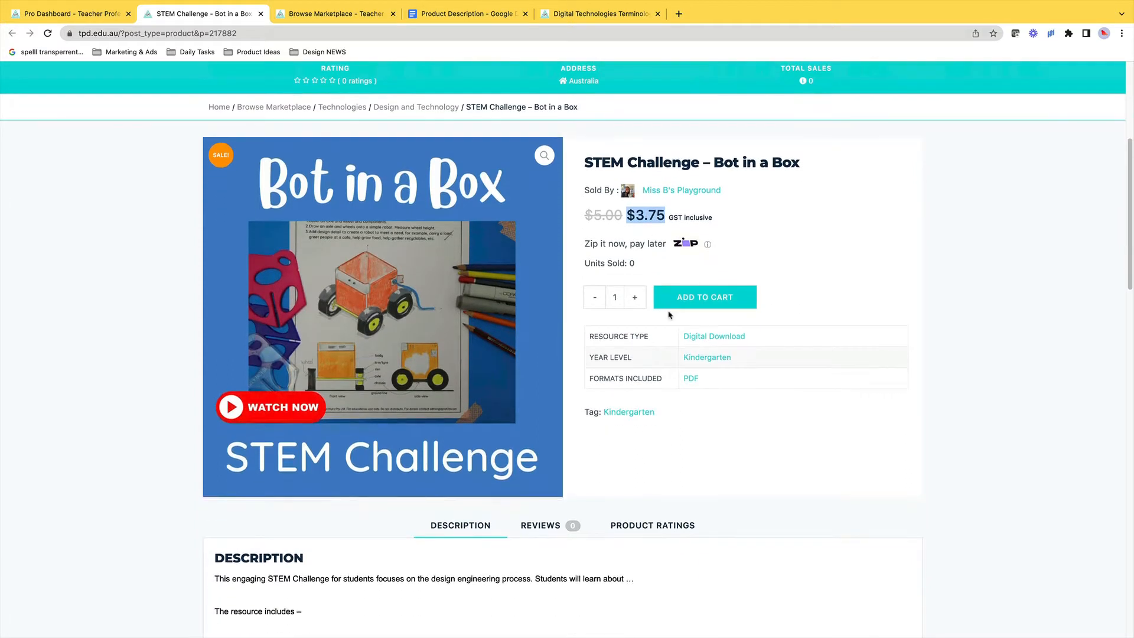
scroll(679, 331, down, 1)
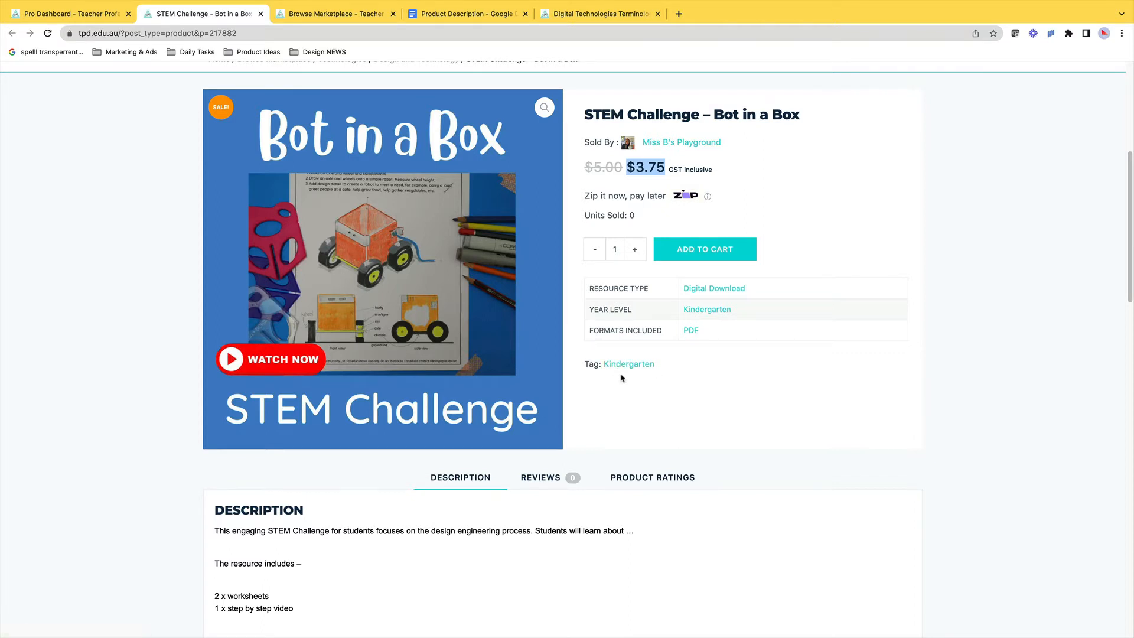
scroll(620, 377, down, 4)
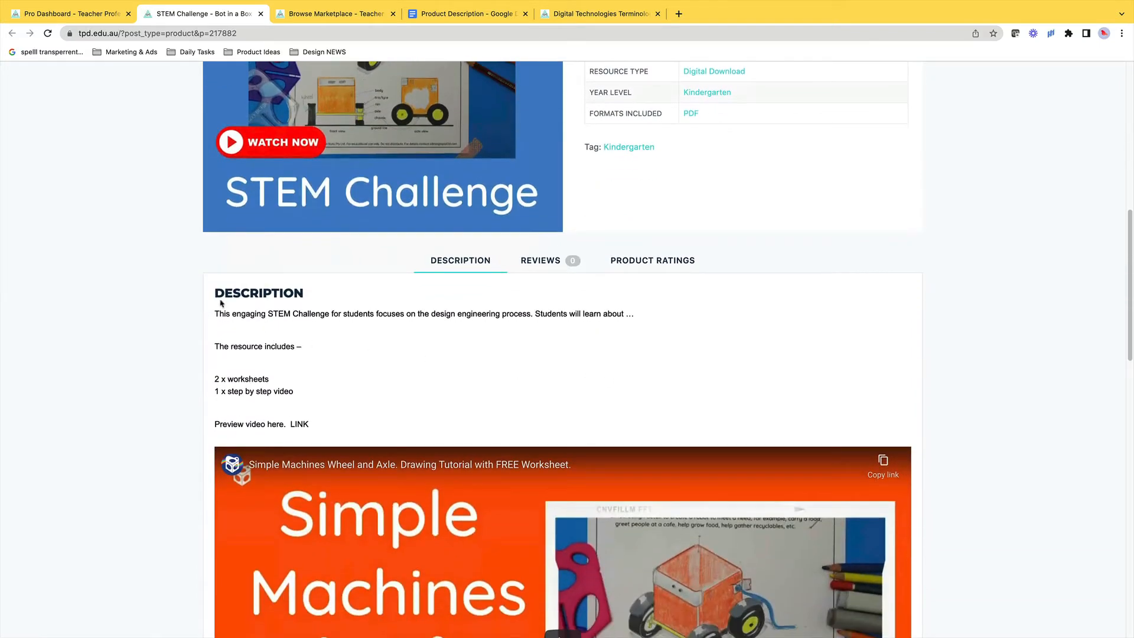
scroll(349, 371, down, 4)
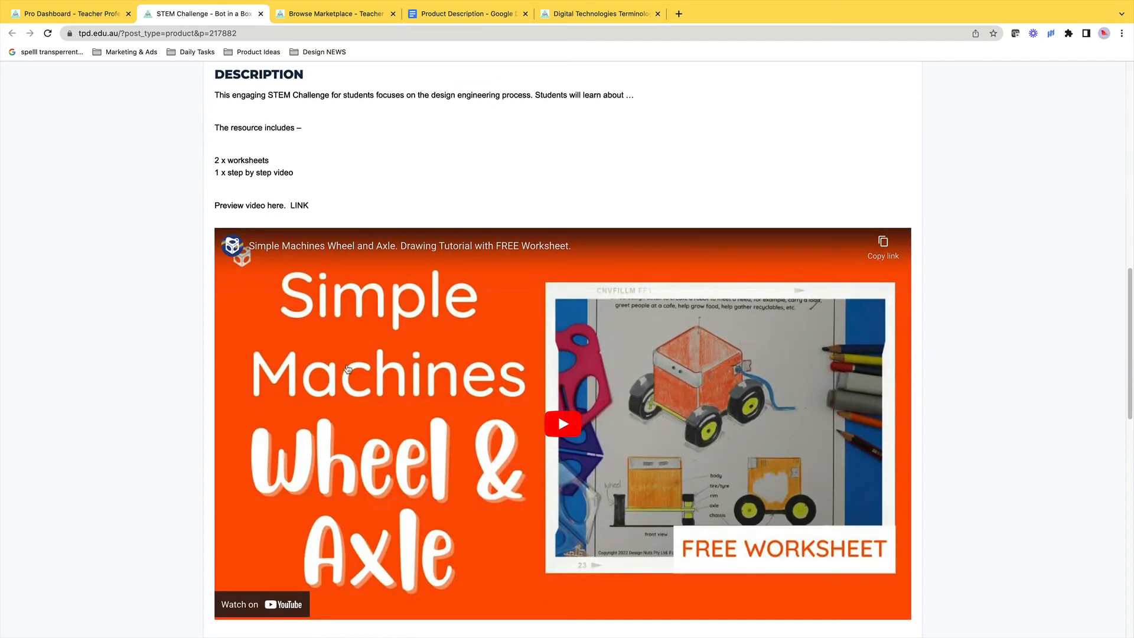
scroll(347, 369, up, 3)
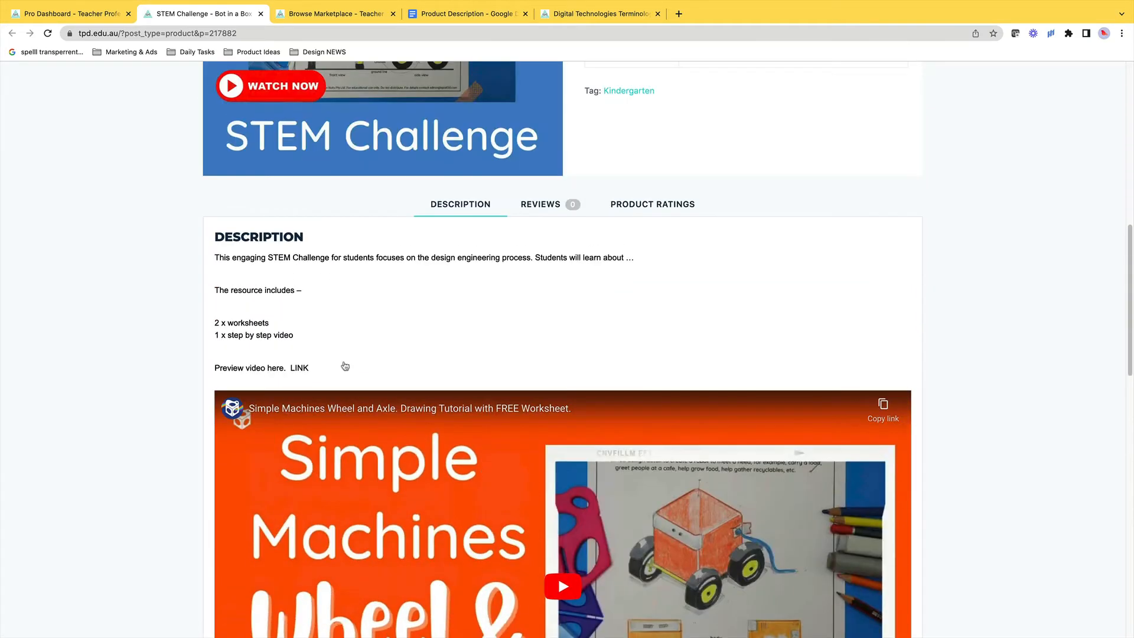
scroll(368, 448, up, 3)
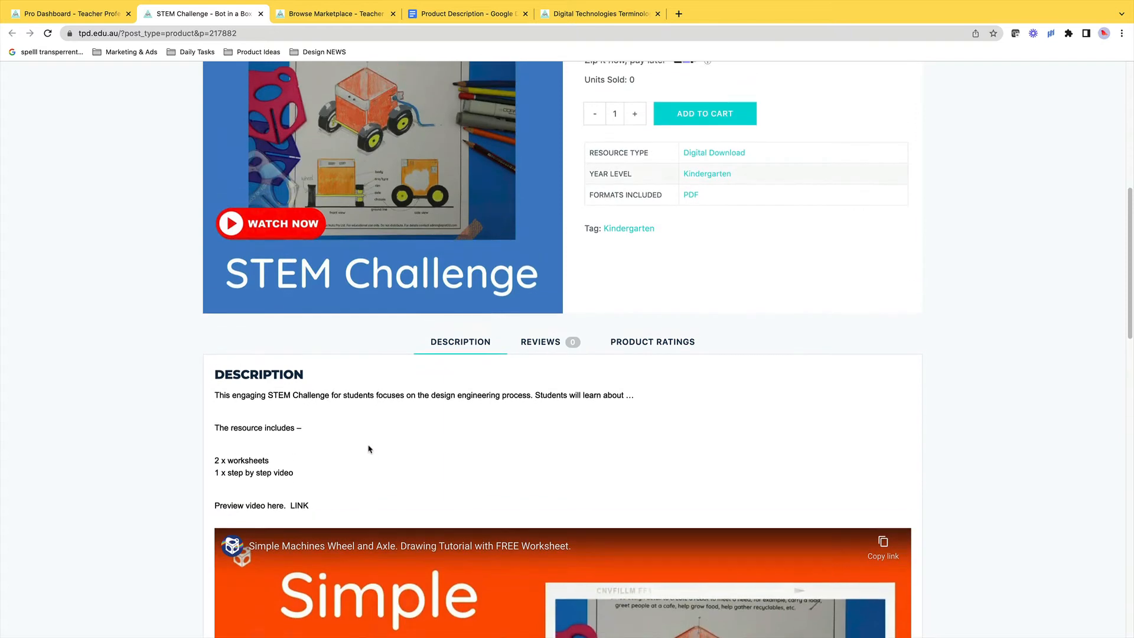
scroll(368, 449, up, 5)
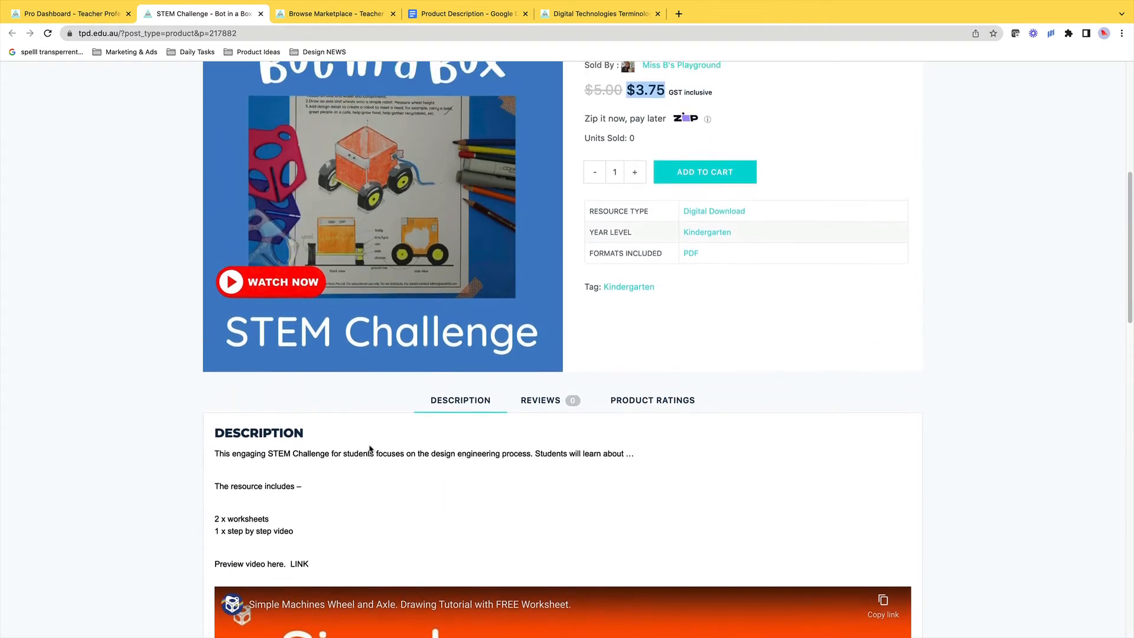